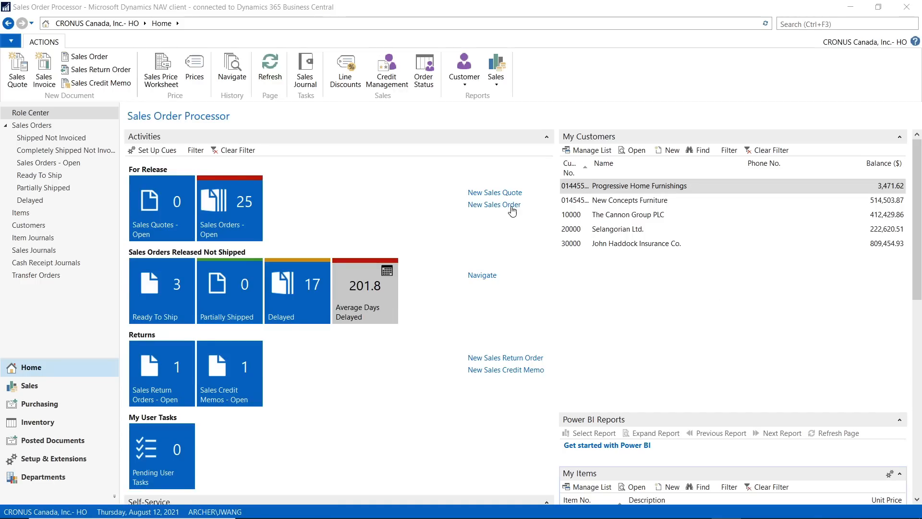
- Search for "order promi" and open the Order Promising Setup page
{"action": "left_click", "coordinate": [792, 25]}
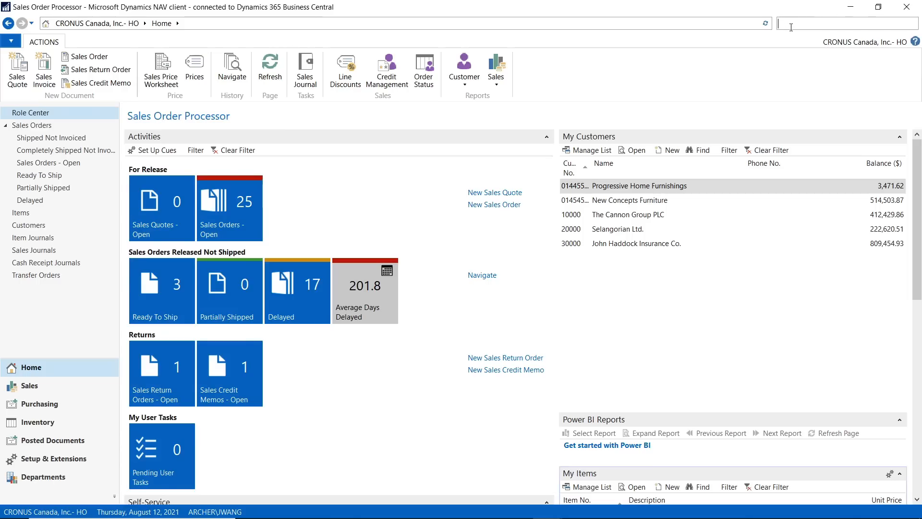
{"action": "type", "text": "order promi"}
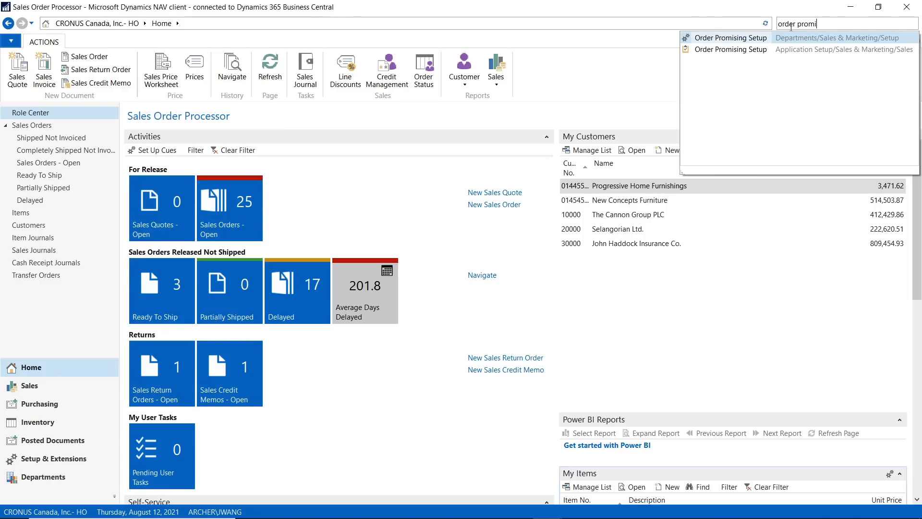
{"action": "left_click", "coordinate": [731, 38]}
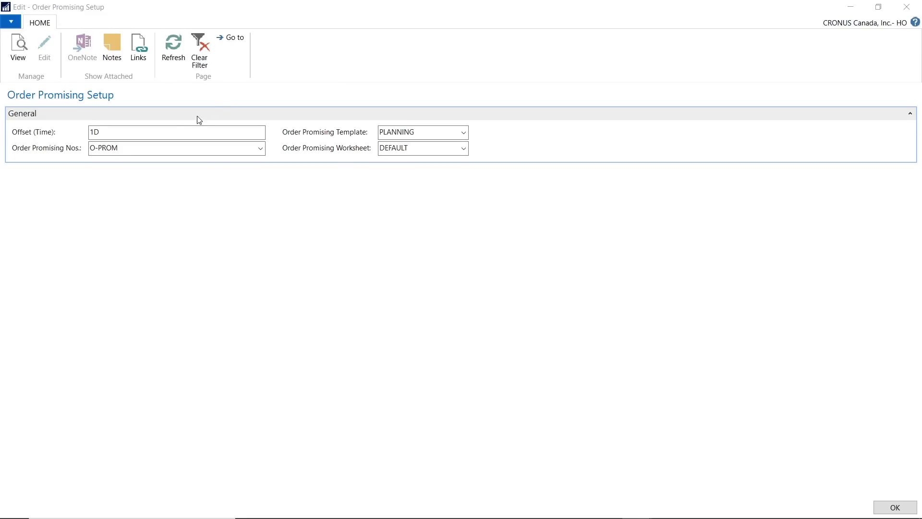
- Look up the number series assigned to Order Promising Nos. in the full No. Series List and close the list
{"action": "left_click", "coordinate": [105, 151]}
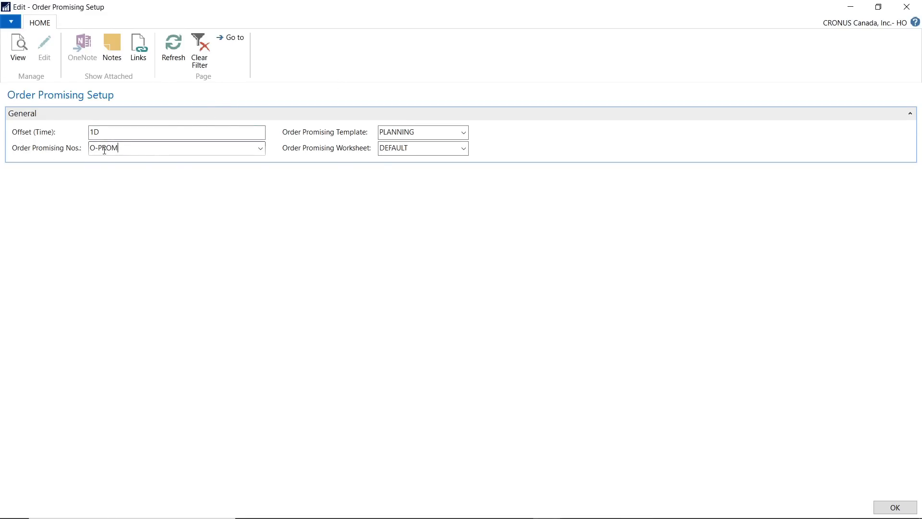
{"action": "double_click", "coordinate": [125, 149]}
{"action": "left_click", "coordinate": [260, 149]}
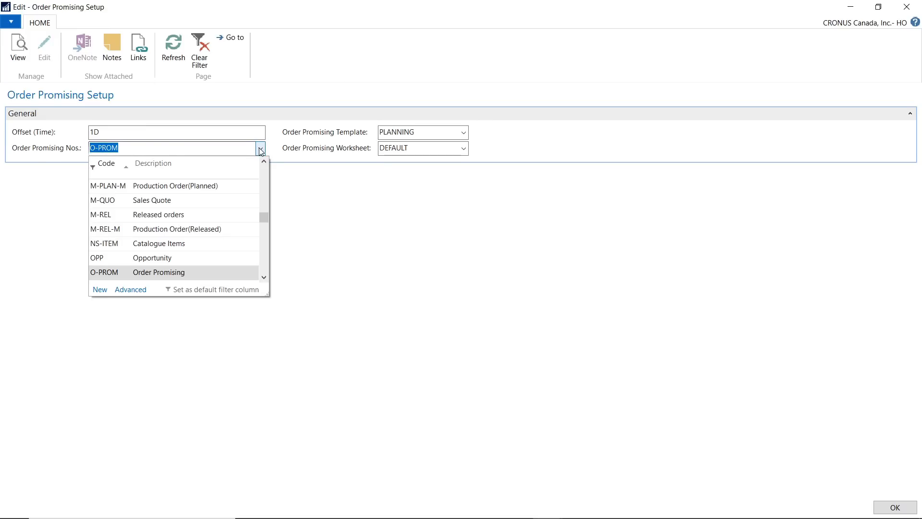
{"action": "left_click", "coordinate": [137, 290]}
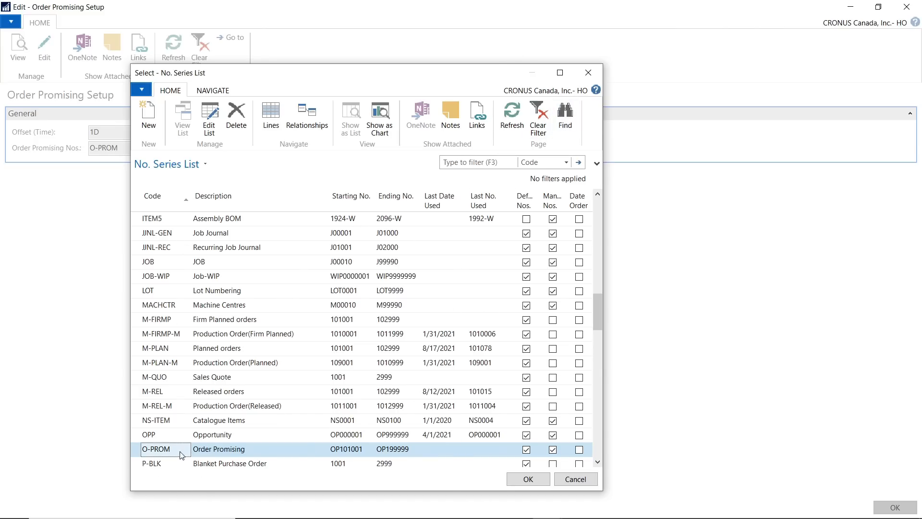
{"action": "left_click", "coordinate": [597, 80]}
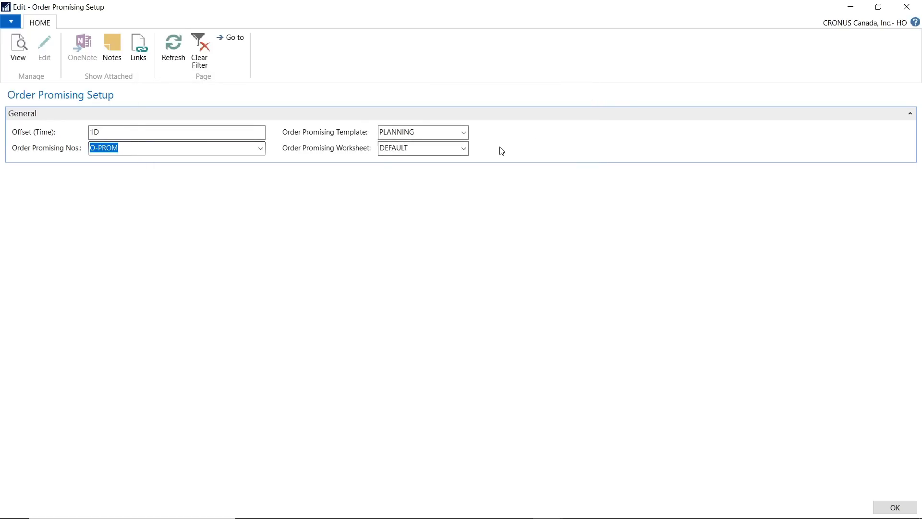
- Choose PLANNING as the Order Promising Template from the full worksheet template list
{"action": "left_click", "coordinate": [421, 134]}
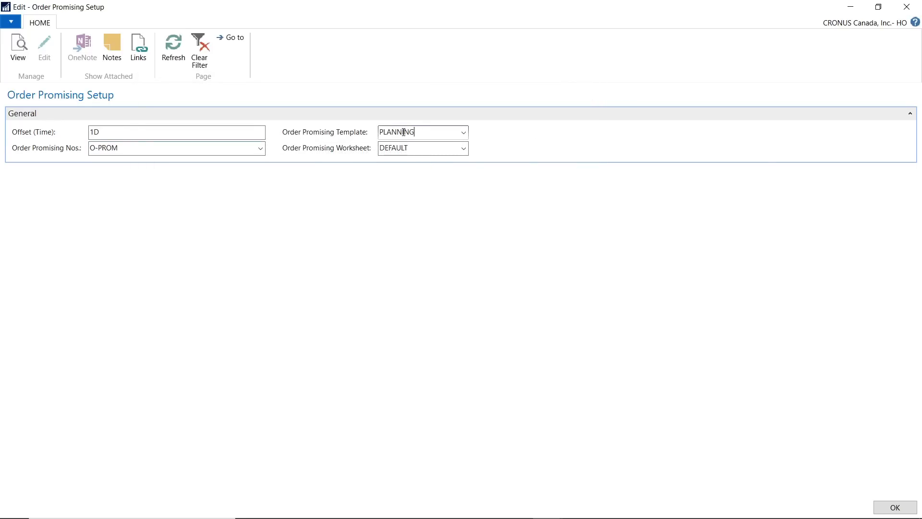
{"action": "double_click", "coordinate": [419, 134]}
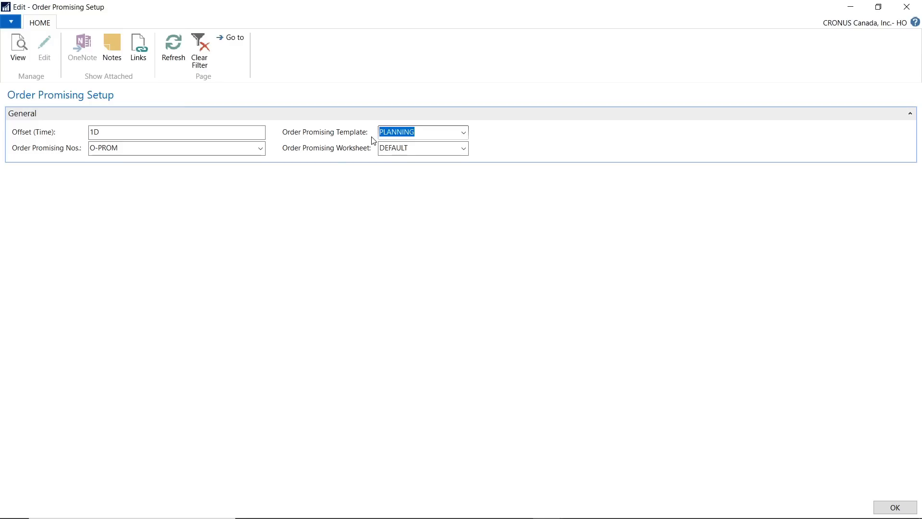
{"action": "left_click", "coordinate": [464, 133]}
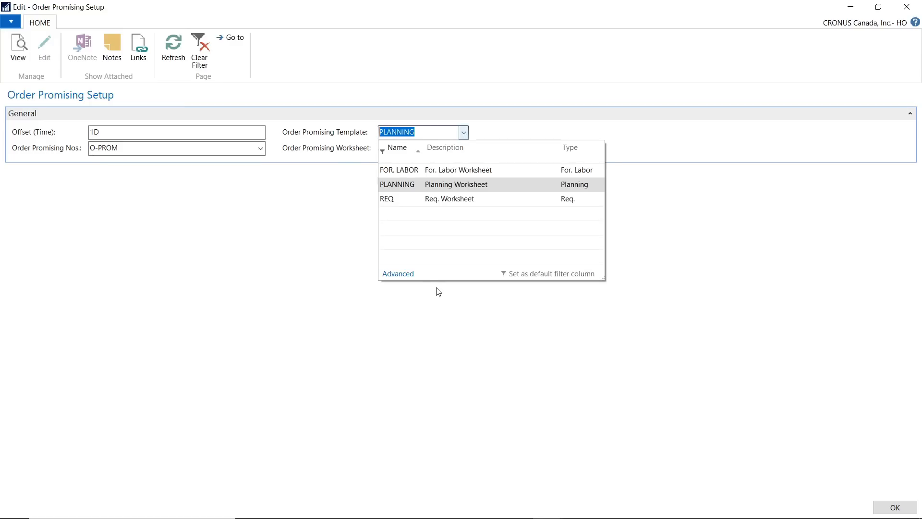
{"action": "left_click", "coordinate": [408, 274]}
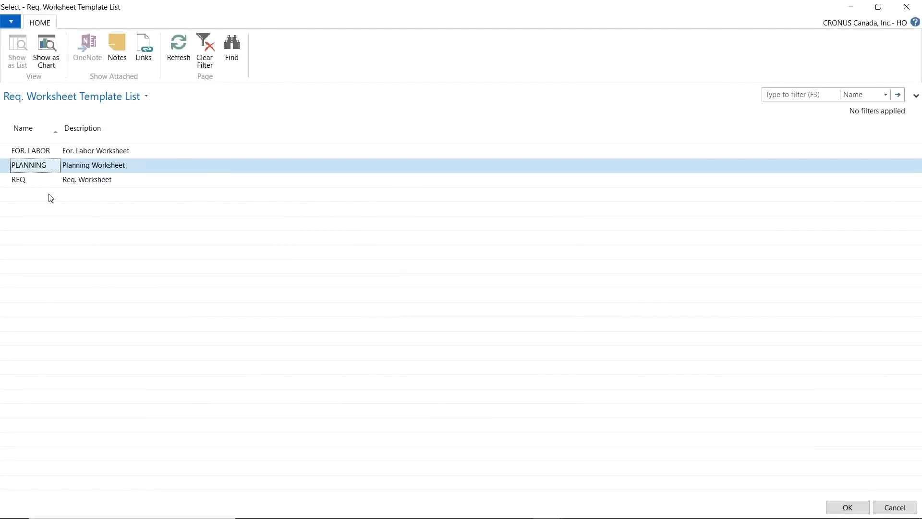
{"action": "left_click", "coordinate": [30, 180]}
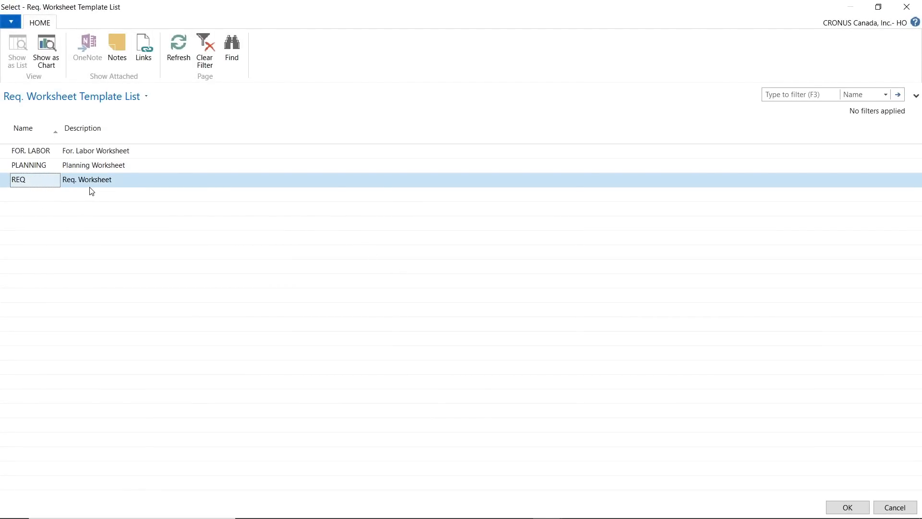
{"action": "left_click", "coordinate": [53, 169]}
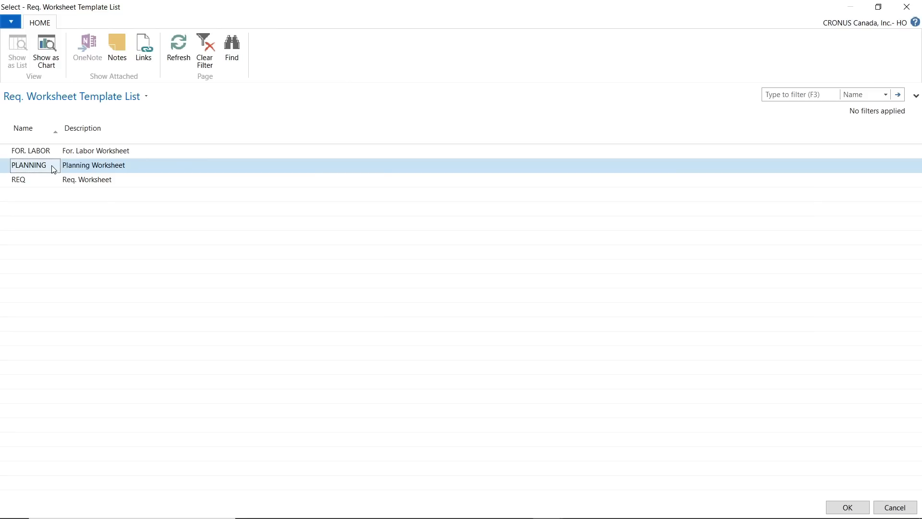
{"action": "left_click", "coordinate": [847, 507]}
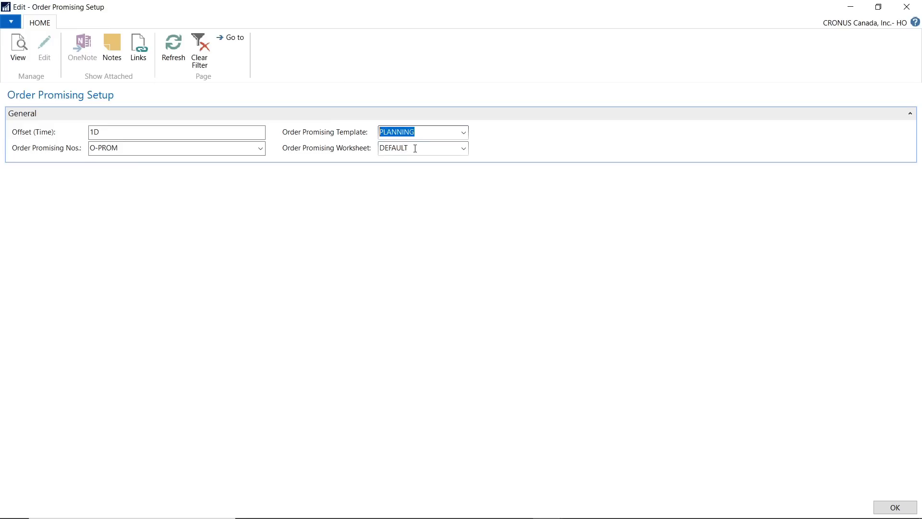
- Choose DEFAULT as the Order Promising Worksheet from the full list of worksheet names and close the setup page
{"action": "key", "text": "Tab"}
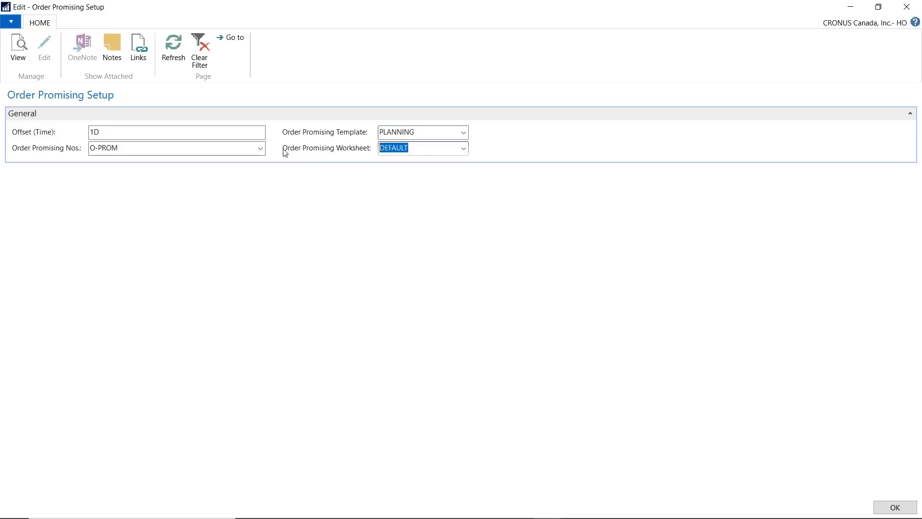
{"action": "left_click", "coordinate": [464, 148]}
{"action": "left_click", "coordinate": [423, 290]}
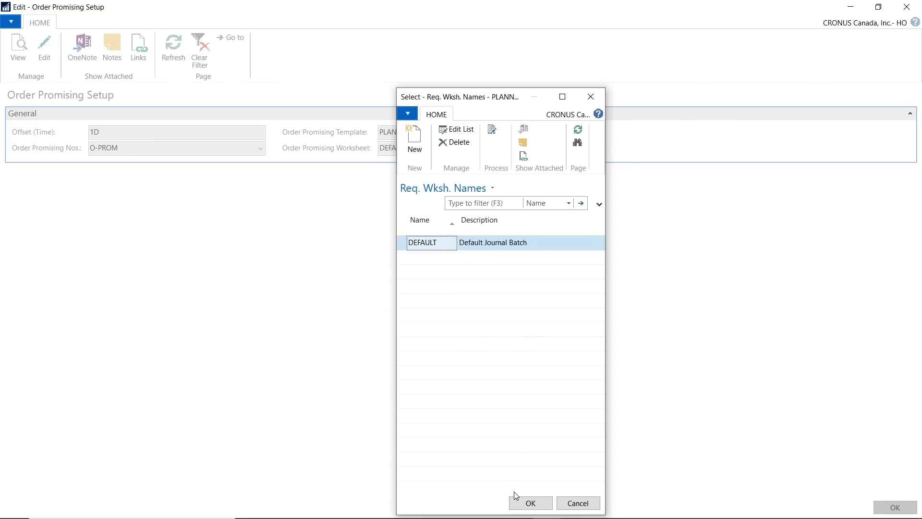
{"action": "key", "text": "Return"}
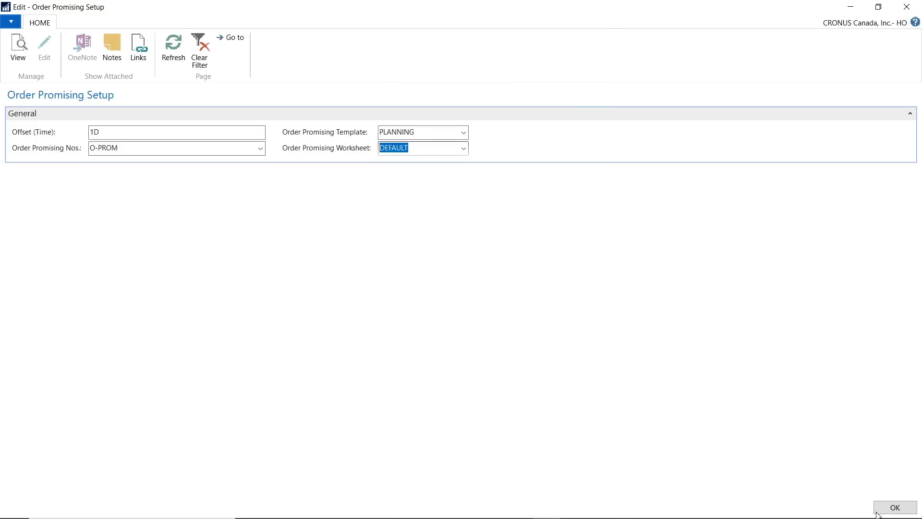
{"action": "left_click", "coordinate": [877, 513]}
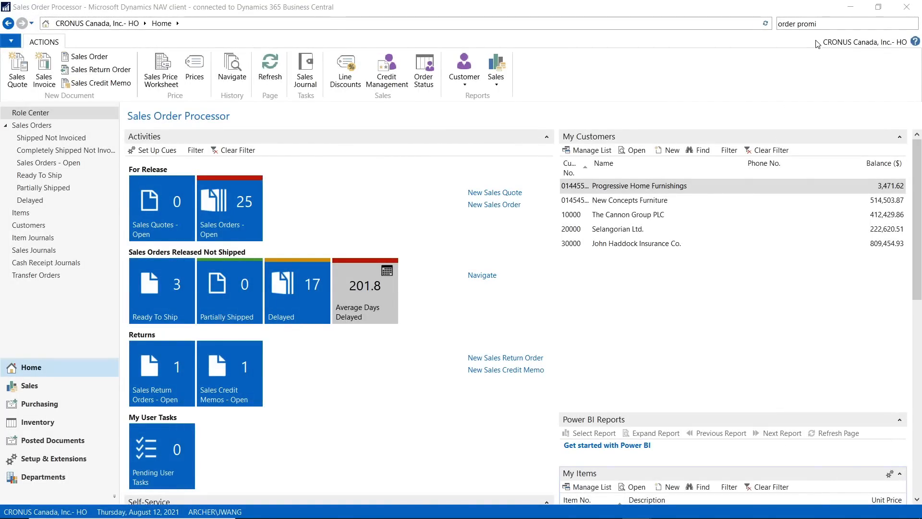
- Open Inventory Setup in a maximized window, check the Outbound Whse. Handling Time field, and close the page
{"action": "left_click", "coordinate": [823, 25]}
{"action": "left_click_drag", "start_coordinate": [823, 24], "coordinate": [705, 26]}
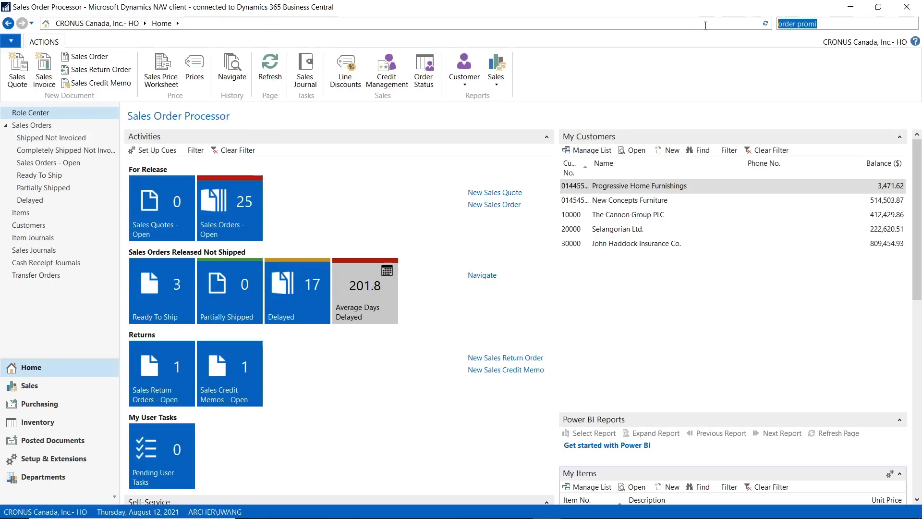
{"action": "type", "text": "inventory setup"}
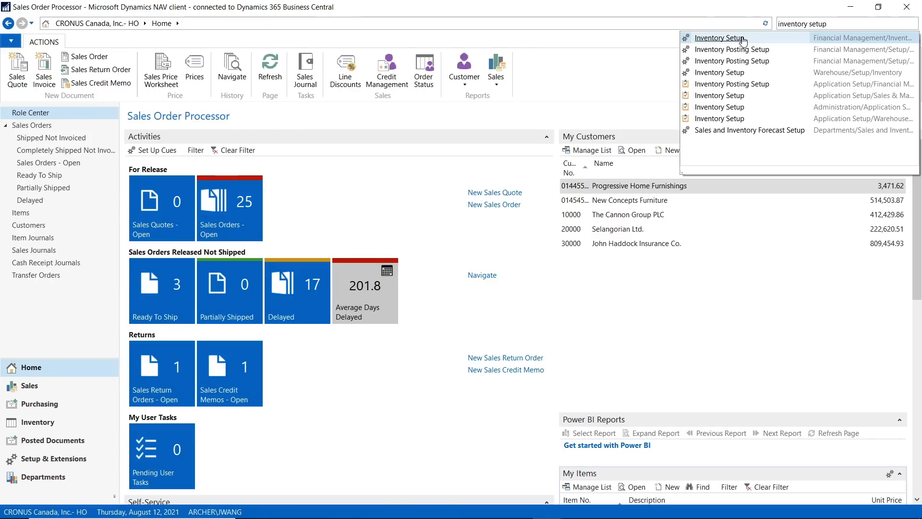
{"action": "key", "text": "Return"}
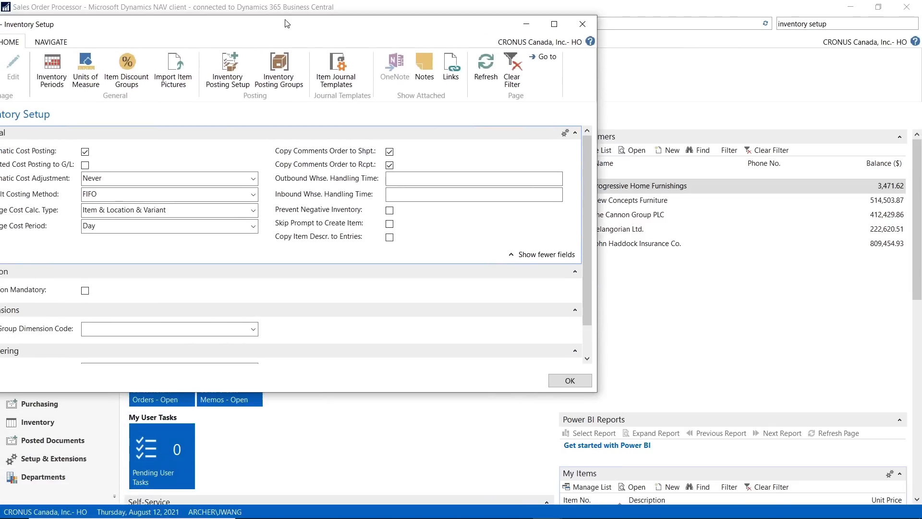
{"action": "left_click", "coordinate": [554, 24]}
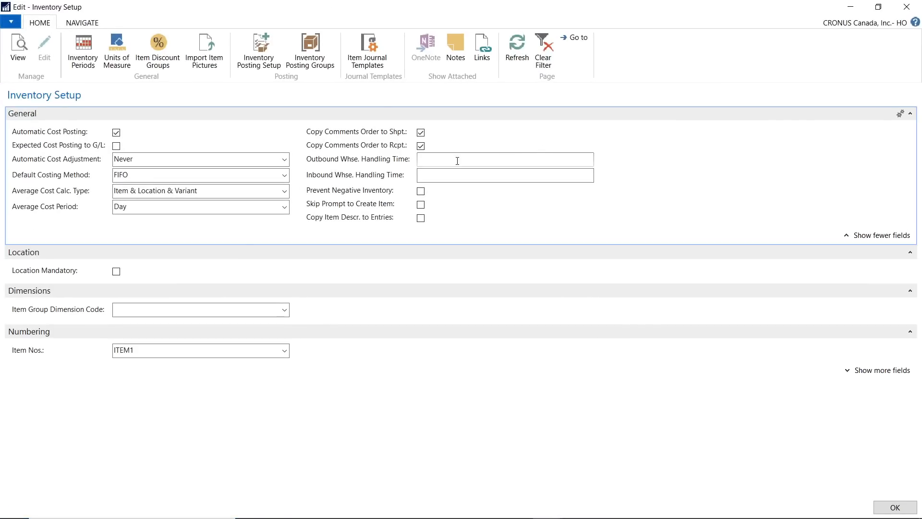
{"action": "left_click", "coordinate": [433, 160]}
{"action": "left_click", "coordinate": [906, 6]}
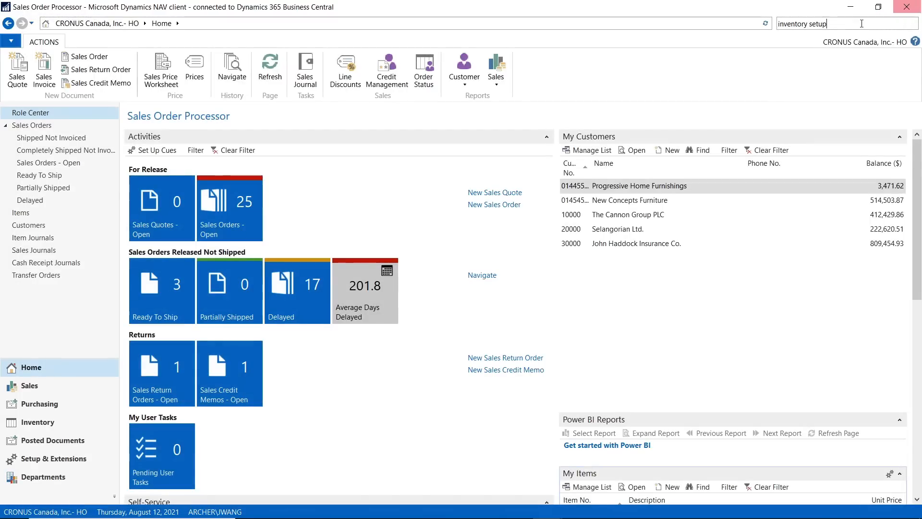
- Search for "locations" and open the location card of the BLUE warehouse
{"action": "type", "text": "locations"}
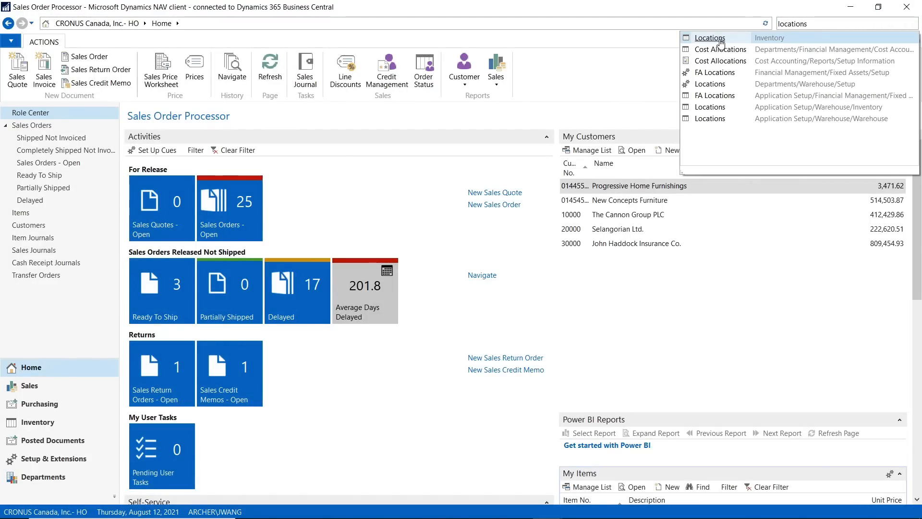
{"action": "left_click", "coordinate": [710, 38]}
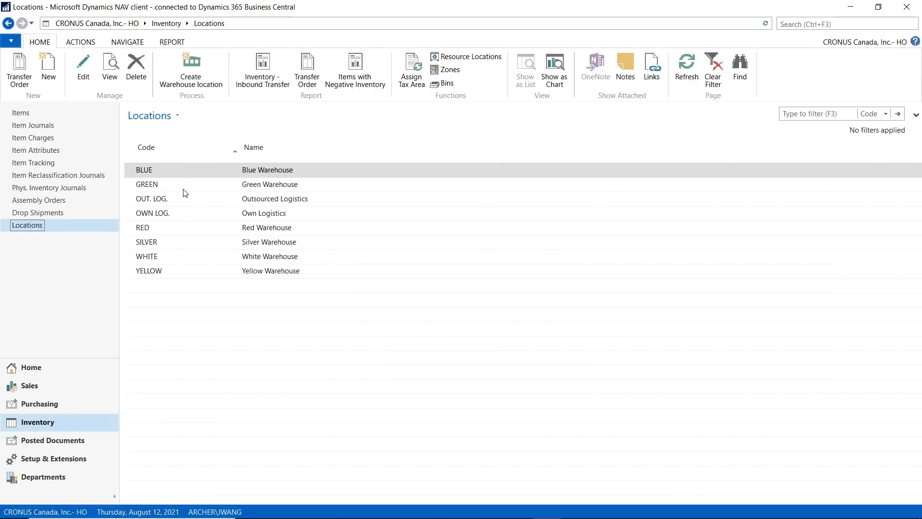
{"action": "double_click", "coordinate": [176, 176]}
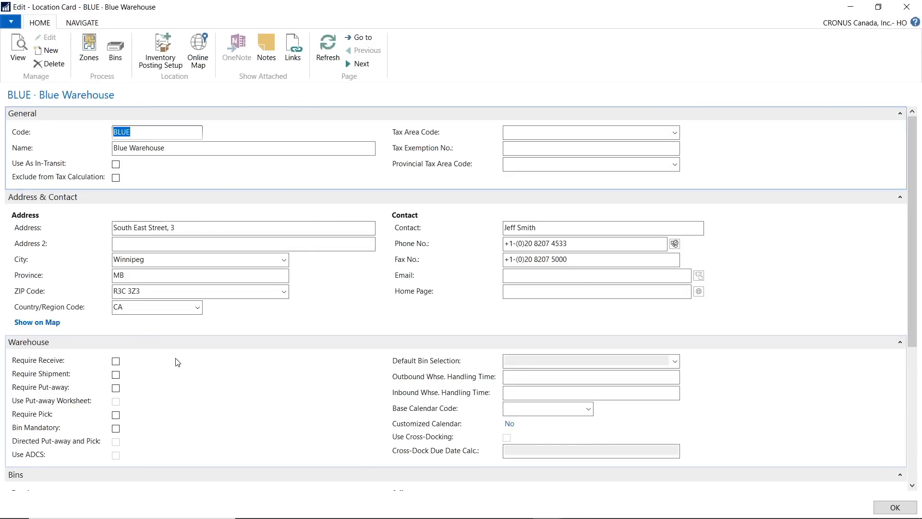
- Check Outbound Whse. Handling Time in the Warehouse section of the BLUE card in a resized window, and close the card
{"action": "left_click", "coordinate": [520, 377]}
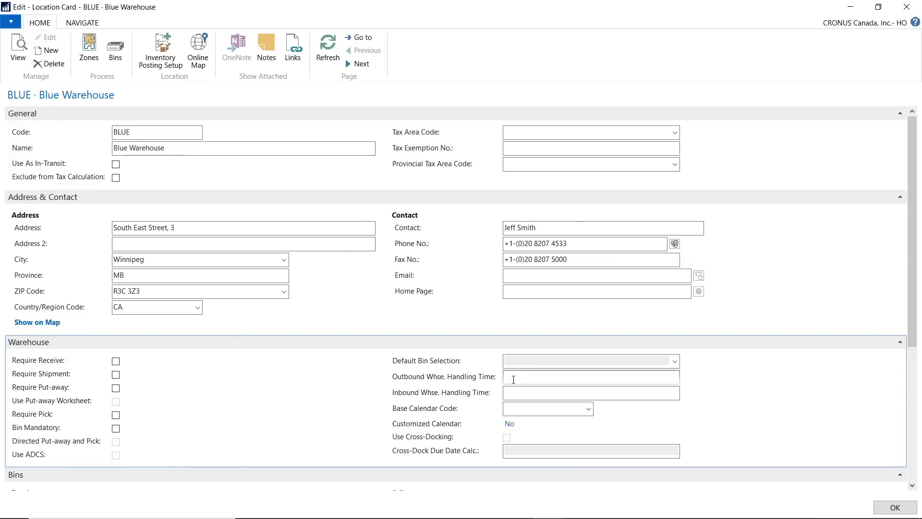
{"action": "left_click_drag", "start_coordinate": [290, 6], "coordinate": [543, 81]}
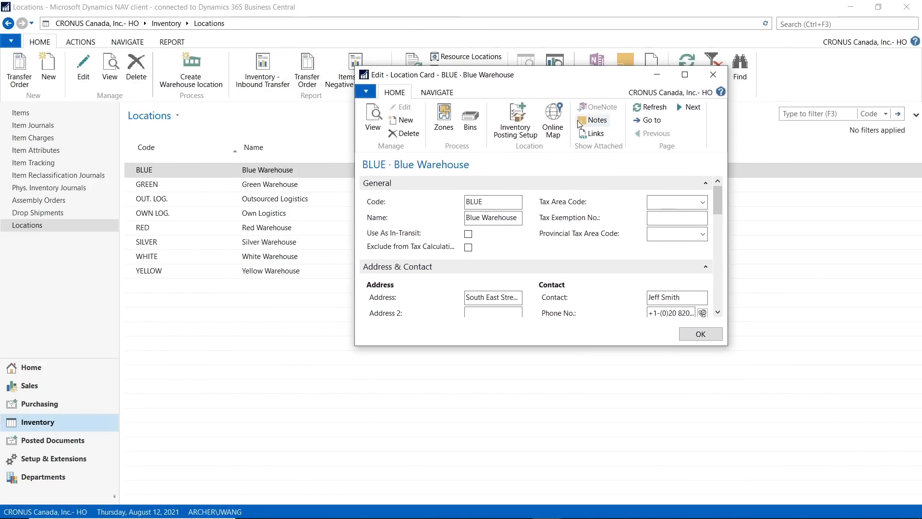
{"action": "left_click_drag", "start_coordinate": [727, 345], "coordinate": [827, 477]}
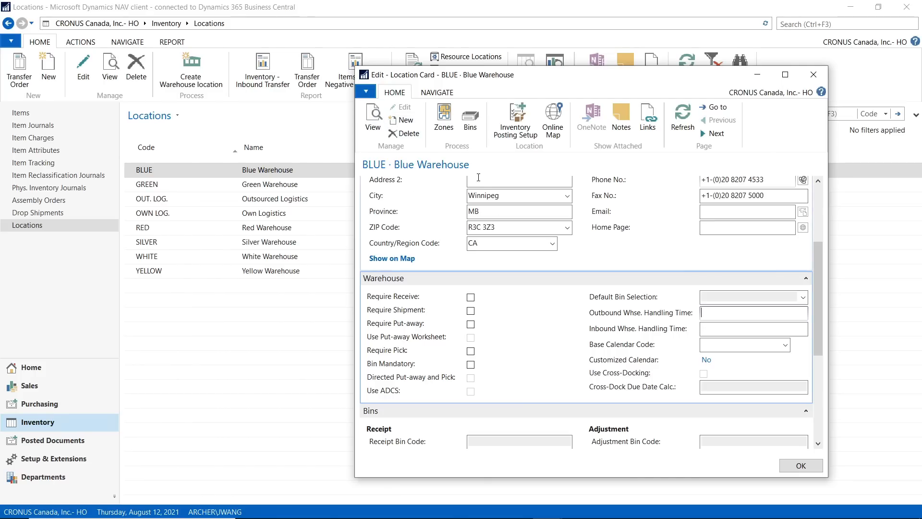
{"action": "left_click", "coordinate": [804, 465]}
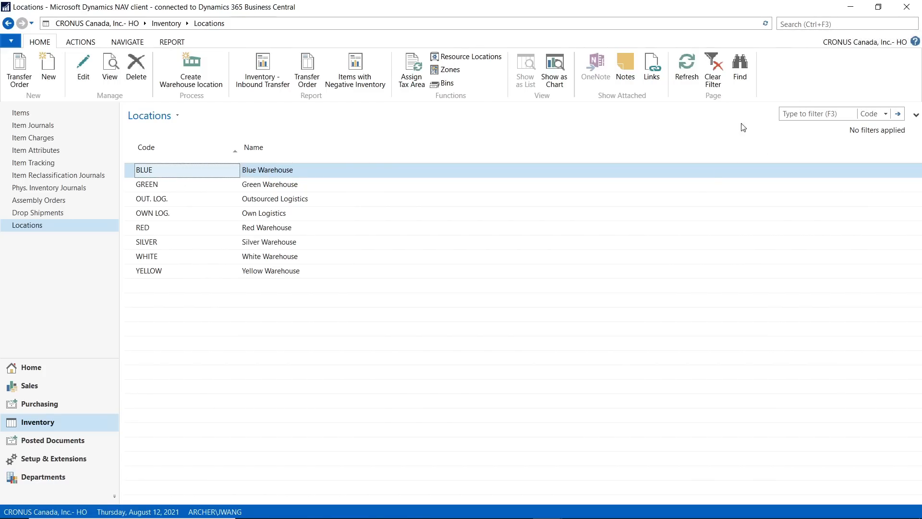
- Search for "company info" and open the Company Information page
{"action": "left_click", "coordinate": [819, 22]}
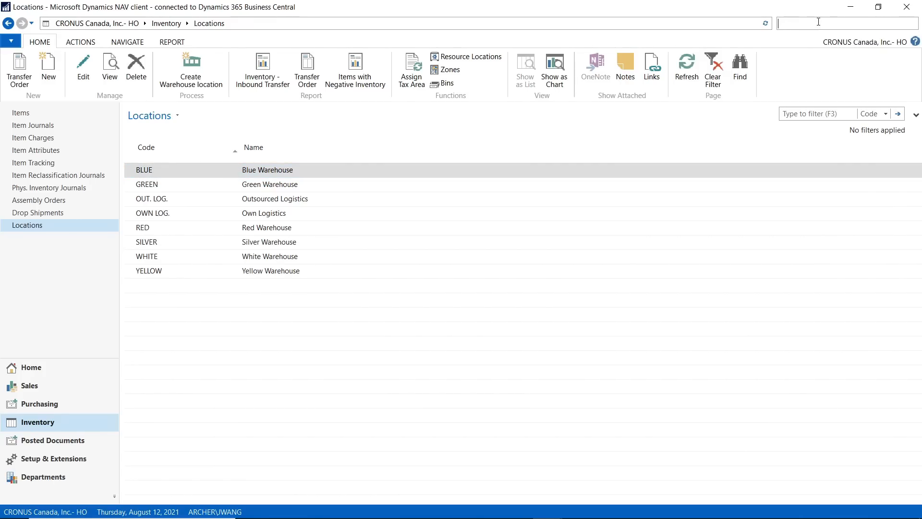
{"action": "type", "text": "company info"}
{"action": "left_click", "coordinate": [721, 37]}
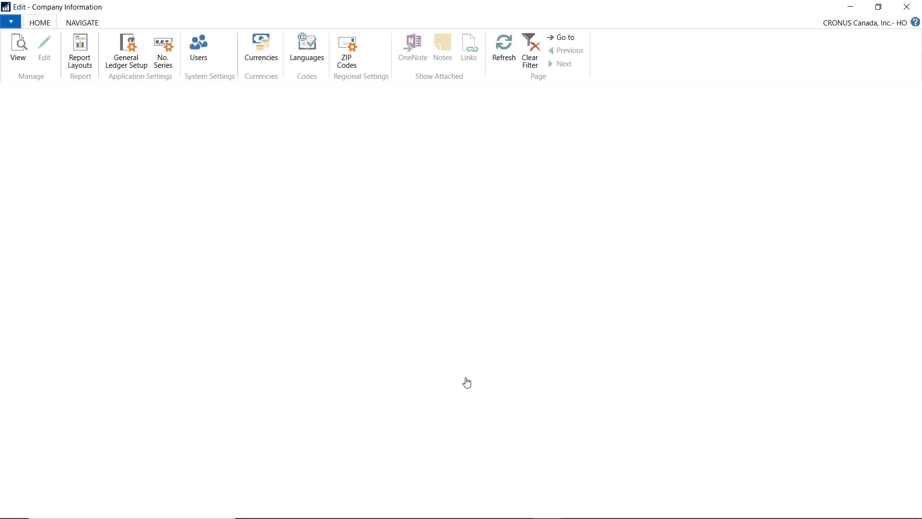
- Examine the Check-Avail. Period Calc. and Check-Avail. Time Bucket fields in the Shipping section of Company Information
{"action": "scroll", "coordinate": [645, 380], "scroll_direction": "down", "scroll_amount": 5}
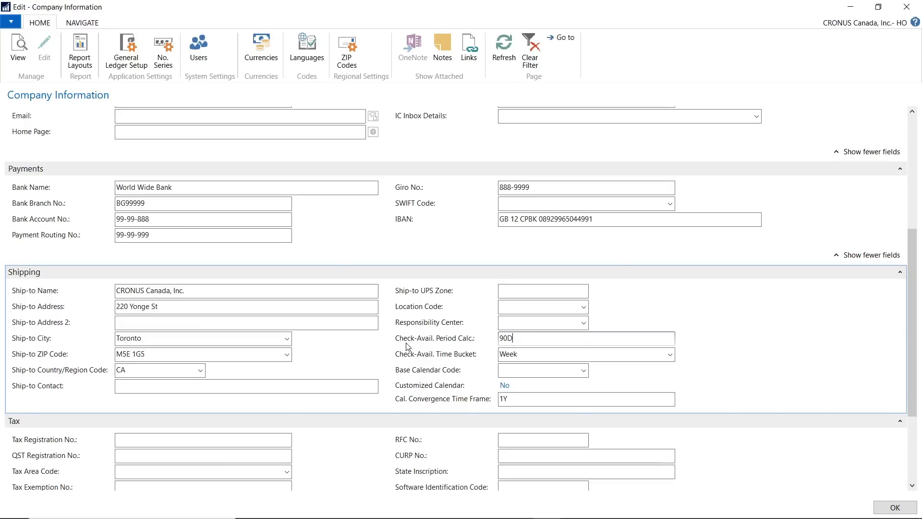
{"action": "mouse_move", "coordinate": [444, 343]}
{"action": "left_click_drag", "start_coordinate": [539, 338], "coordinate": [445, 352]}
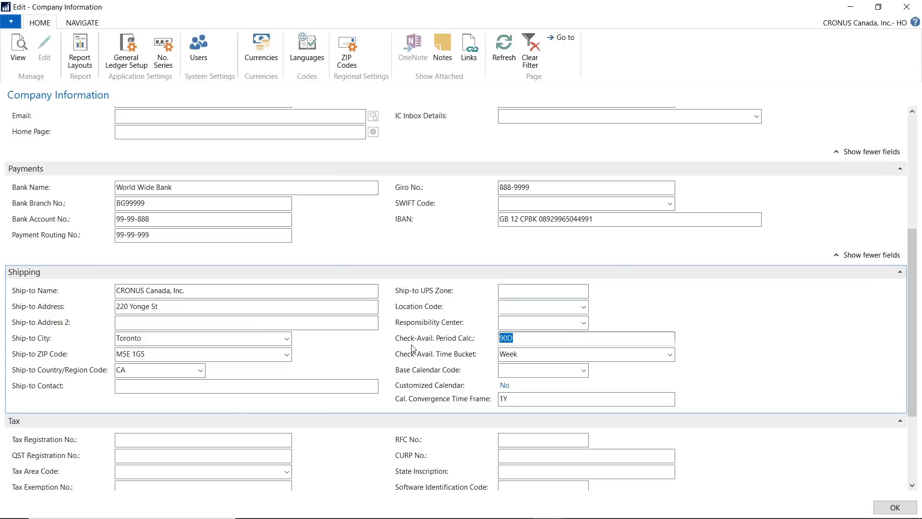
{"action": "left_click", "coordinate": [529, 339]}
{"action": "left_click_drag", "start_coordinate": [521, 338], "coordinate": [499, 342]}
{"action": "left_click", "coordinate": [519, 338]}
{"action": "left_click", "coordinate": [530, 352]}
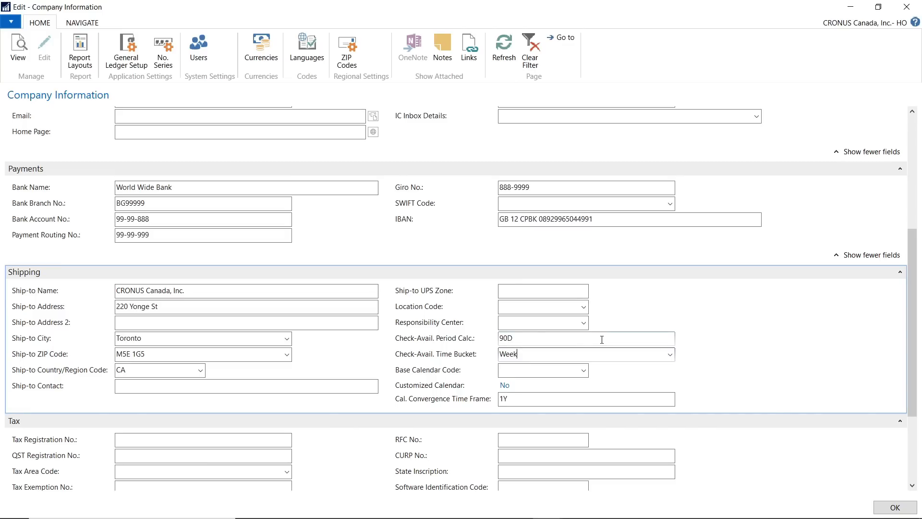
- Examine the available interval options of the Check-Avail. Time Bucket field without changing the selection
{"action": "double_click", "coordinate": [544, 358]}
{"action": "left_click", "coordinate": [670, 355]}
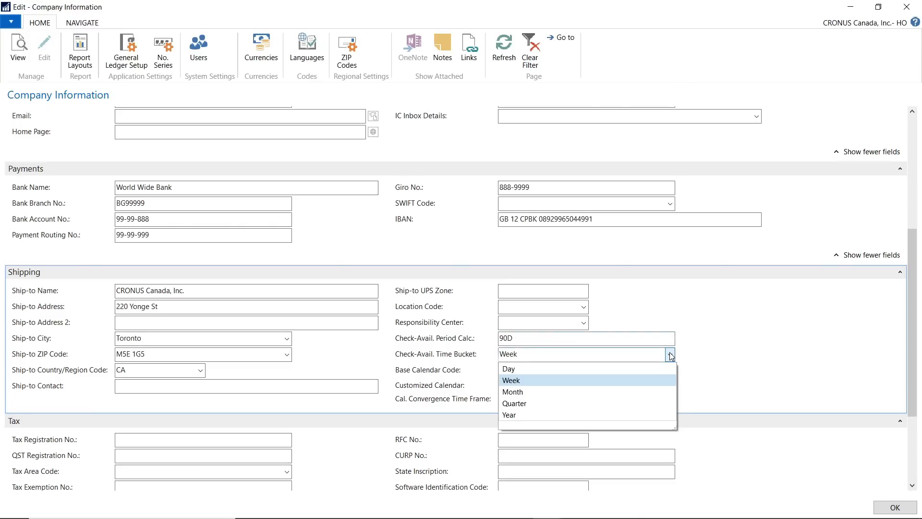
{"action": "left_click", "coordinate": [713, 353]}
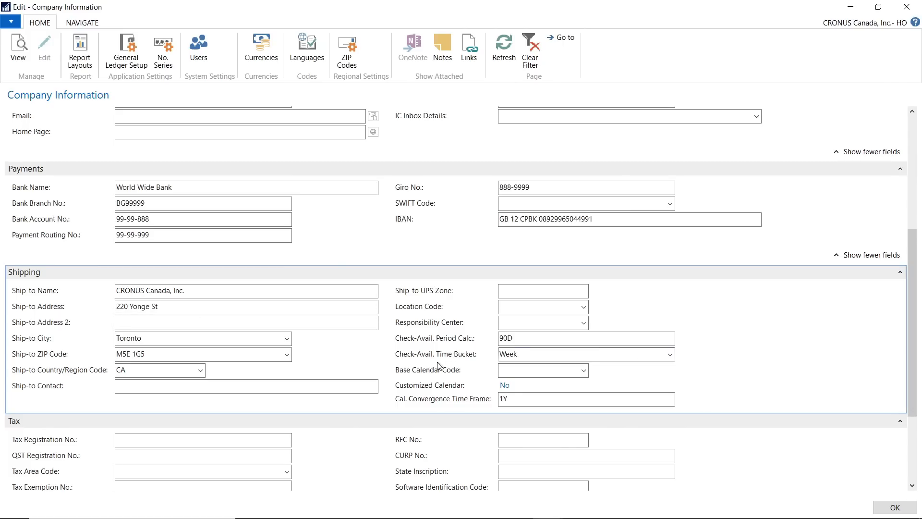
{"action": "left_click_drag", "start_coordinate": [535, 352], "coordinate": [303, 356]}
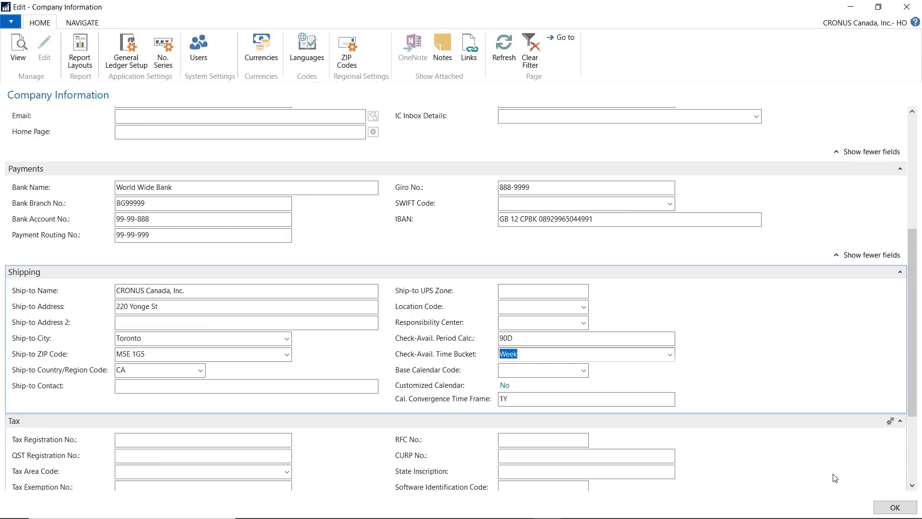
- Open the full Base Calendars list for the Base Calendar Code field in a maximized window with the SERVICE calendar selected
{"action": "left_click", "coordinate": [514, 373]}
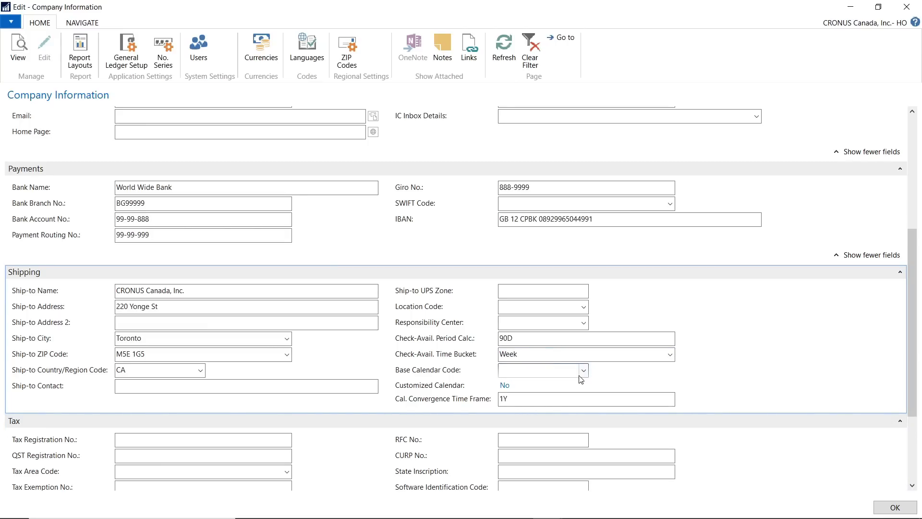
{"action": "left_click", "coordinate": [585, 371]}
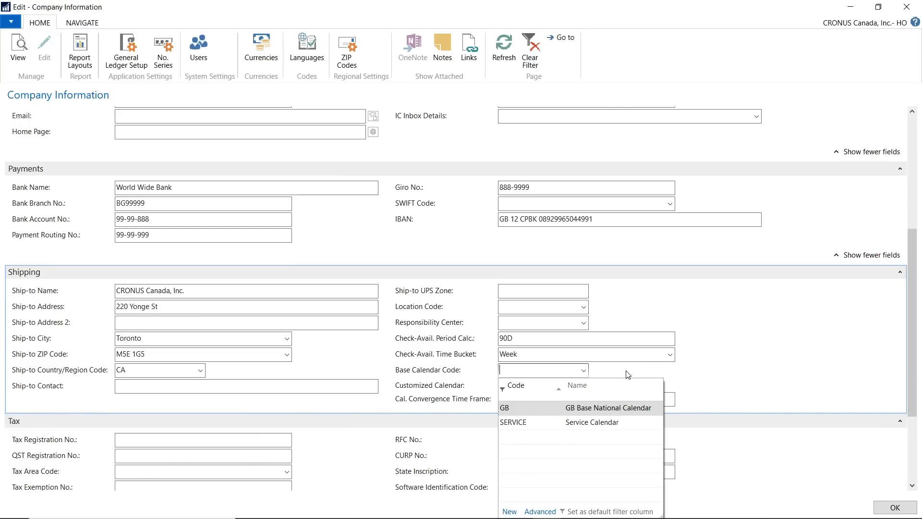
{"action": "left_click", "coordinate": [540, 511]}
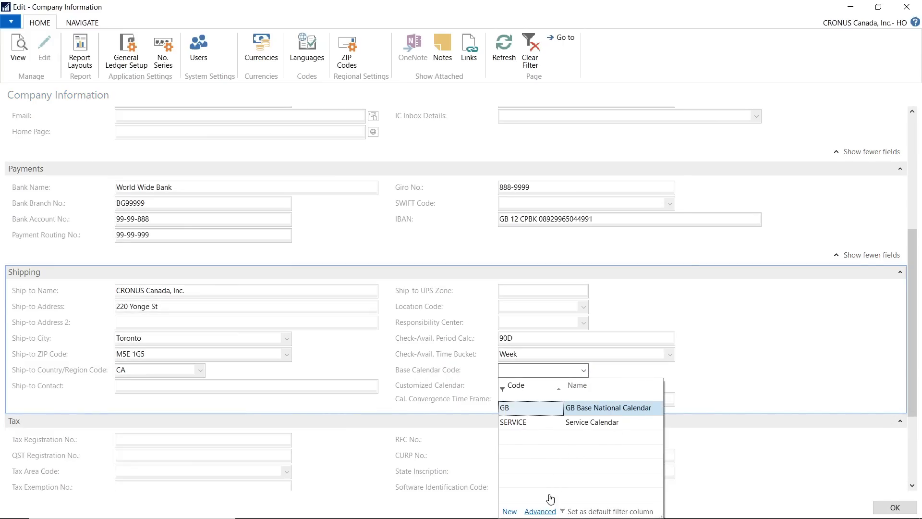
{"action": "left_click", "coordinate": [562, 260]}
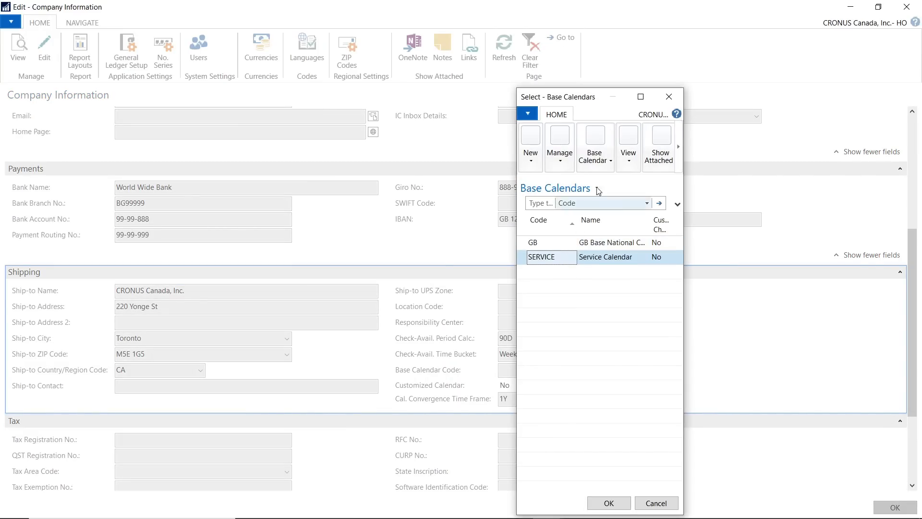
{"action": "left_click", "coordinate": [641, 97]}
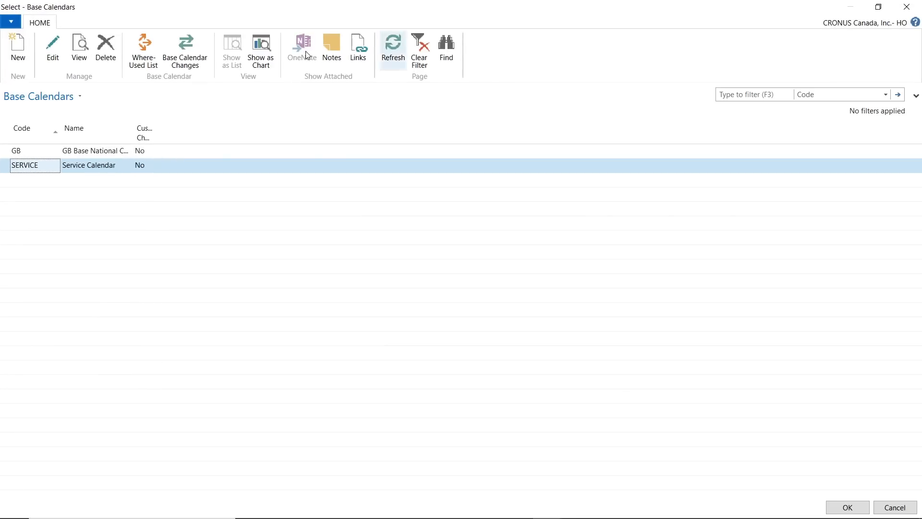
- Review the working and nonworking days on the SERVICE calendar card with the Nonworking column widened, and close the card
{"action": "left_click", "coordinate": [53, 50]}
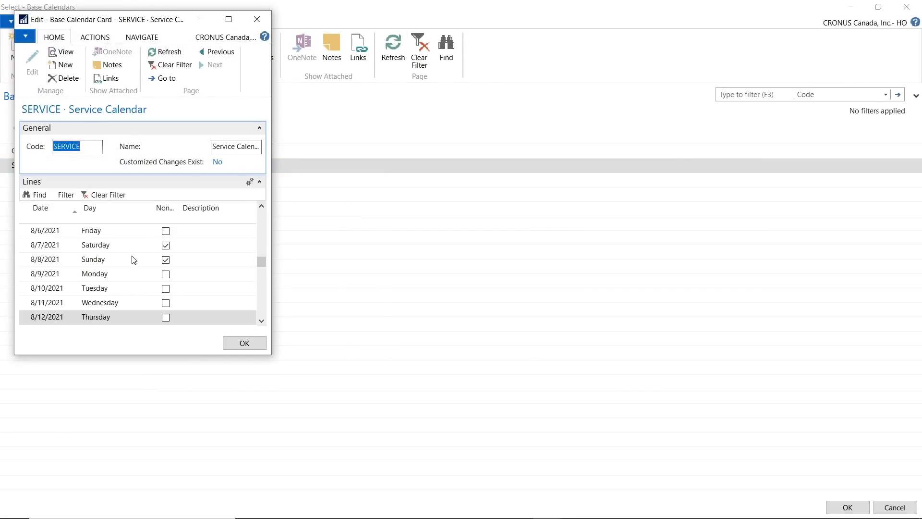
{"action": "scroll", "coordinate": [133, 257], "scroll_direction": "up", "scroll_amount": 5}
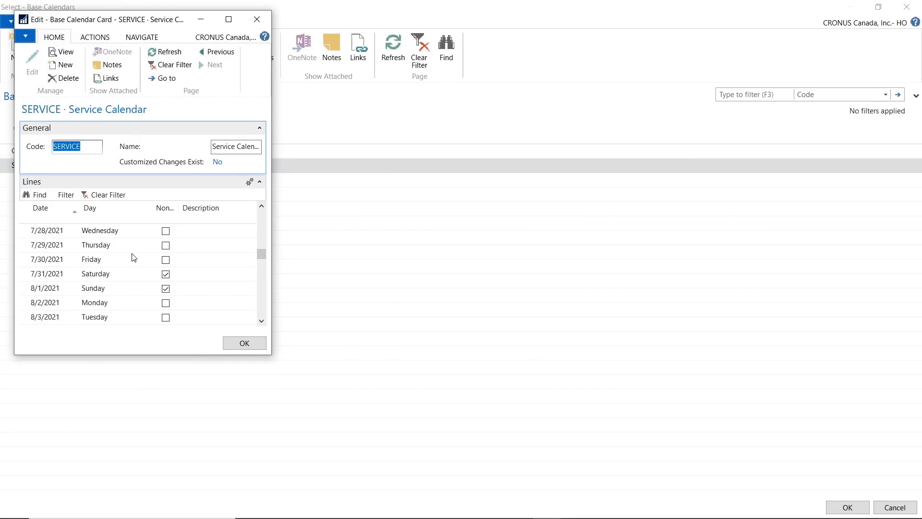
{"action": "left_click", "coordinate": [229, 19]}
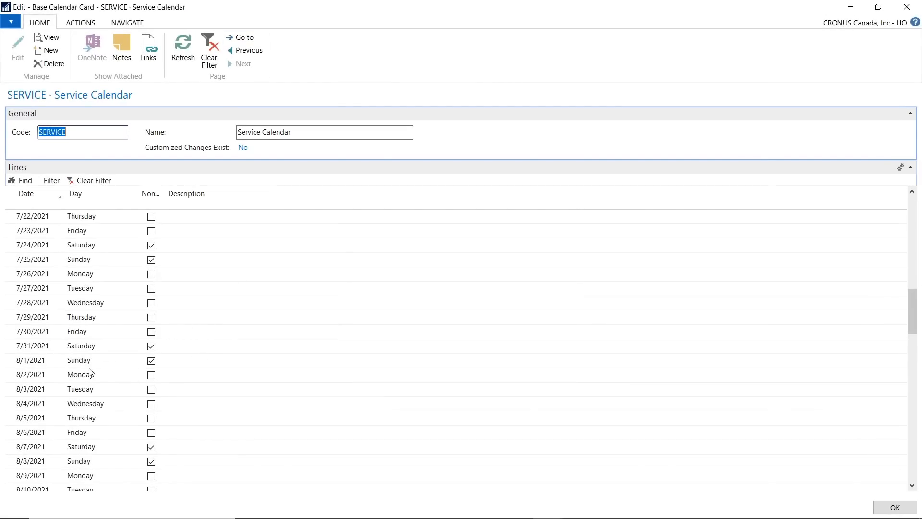
{"action": "left_click_drag", "start_coordinate": [166, 198], "coordinate": [275, 210]}
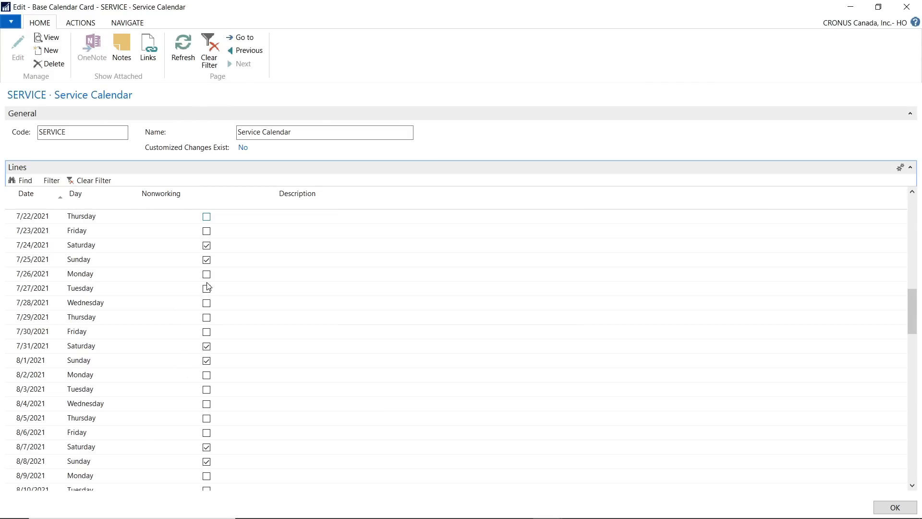
{"action": "left_click", "coordinate": [142, 274]}
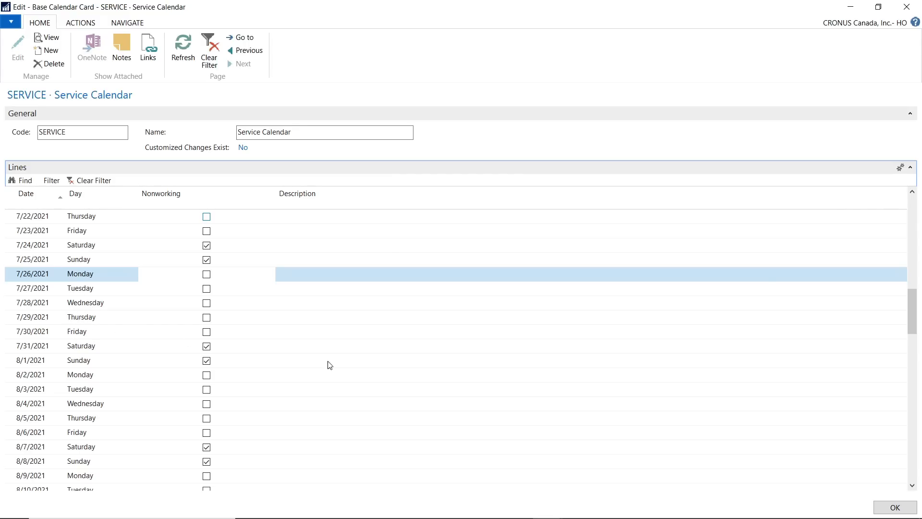
{"action": "mouse_move", "coordinate": [447, 518]}
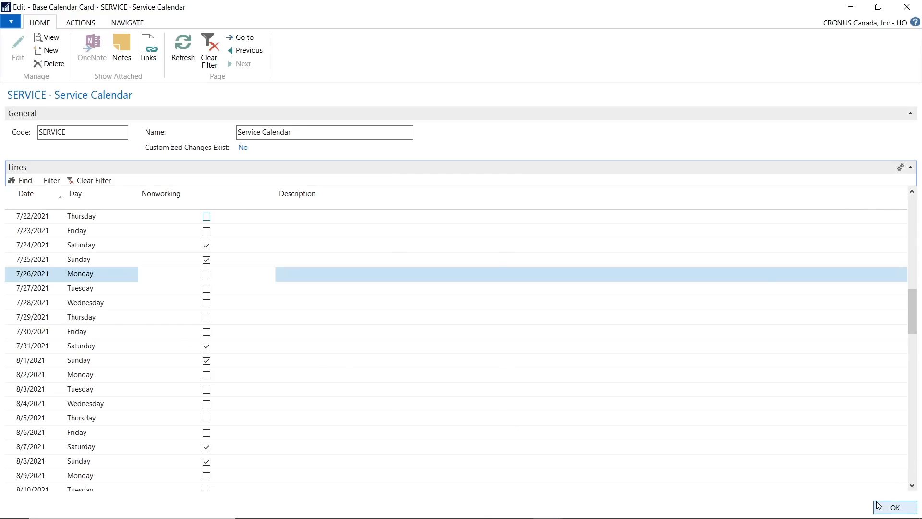
{"action": "left_click", "coordinate": [884, 507]}
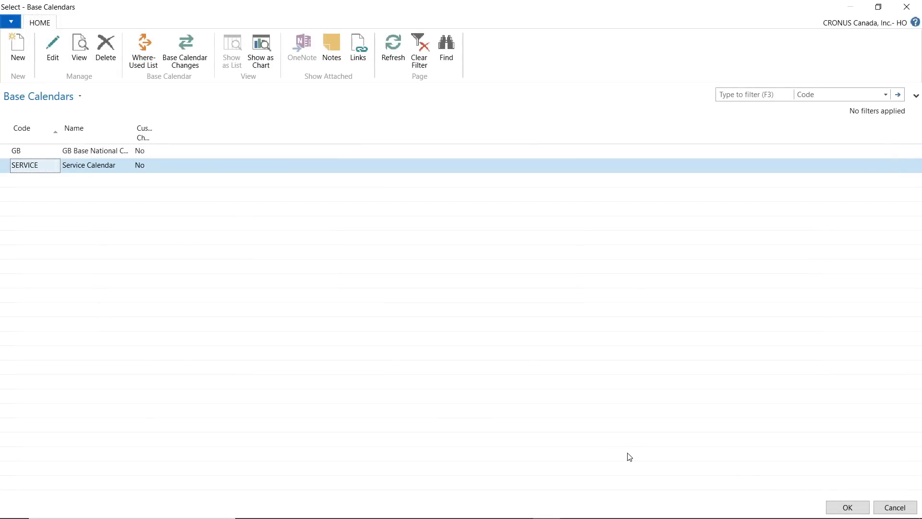
- Assign SERVICE as the company's Base Calendar Code and close Company Information
{"action": "left_click", "coordinate": [849, 507]}
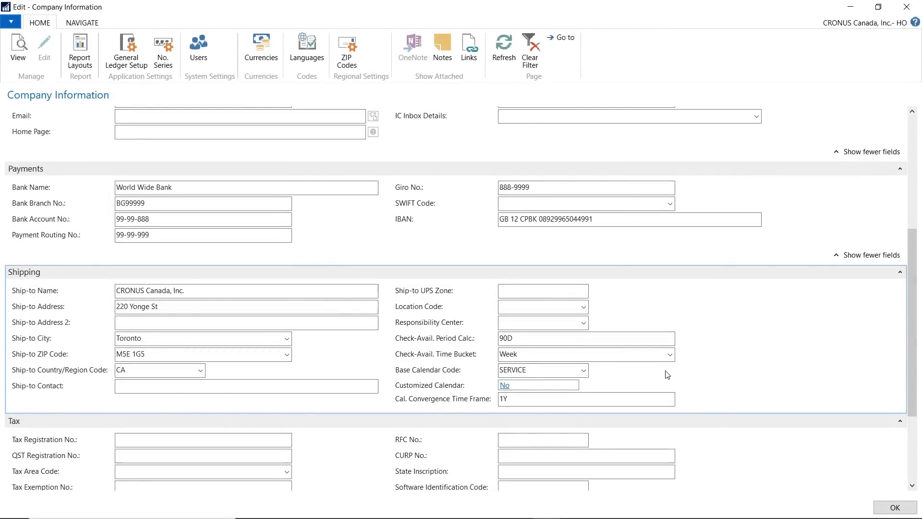
{"action": "left_click", "coordinate": [881, 510]}
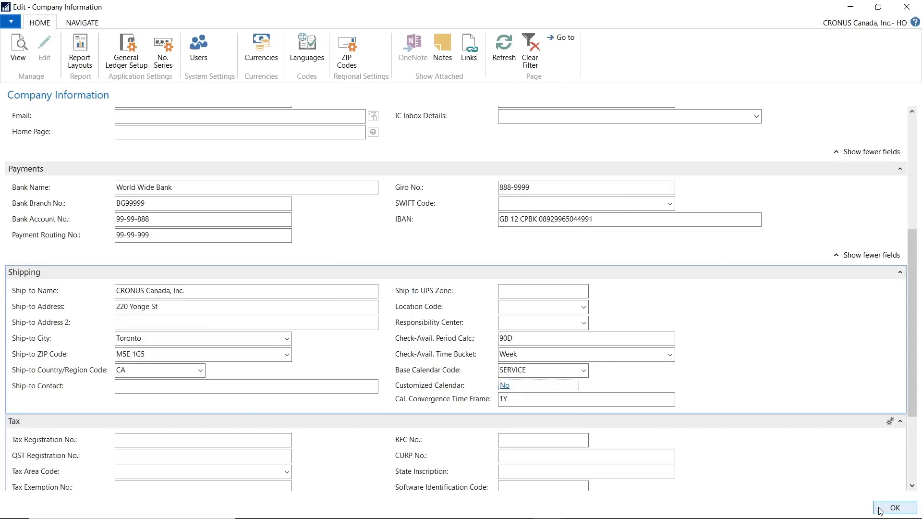
- Search for "shipping agen", open the Shipping Agents page and show the Shipping Agent Services of DHL
{"action": "left_click_drag", "start_coordinate": [829, 28], "coordinate": [732, 29]}
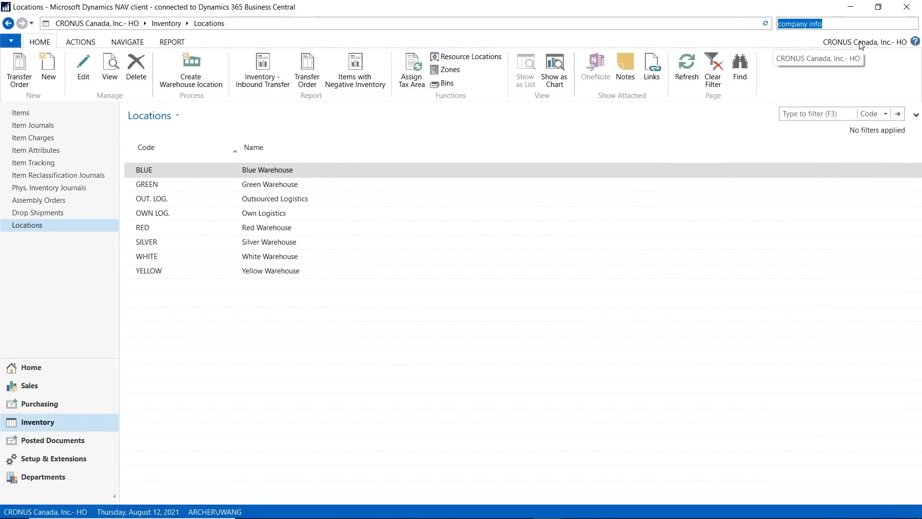
{"action": "type", "text": "shipping agen"}
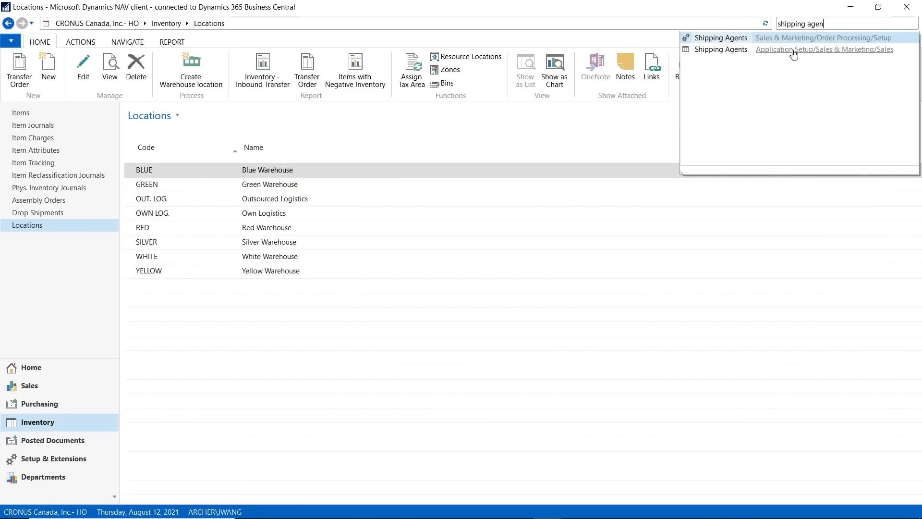
{"action": "left_click", "coordinate": [732, 39]}
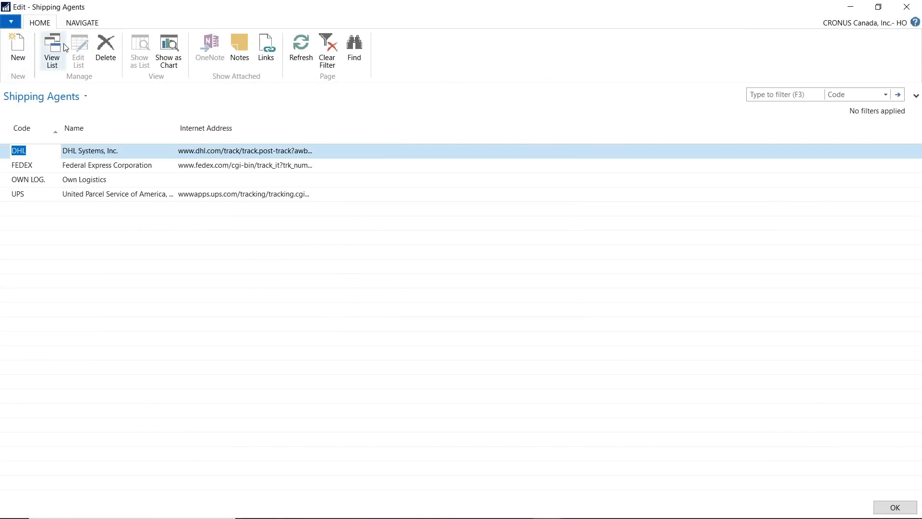
{"action": "left_click", "coordinate": [79, 24]}
{"action": "left_click", "coordinate": [30, 52]}
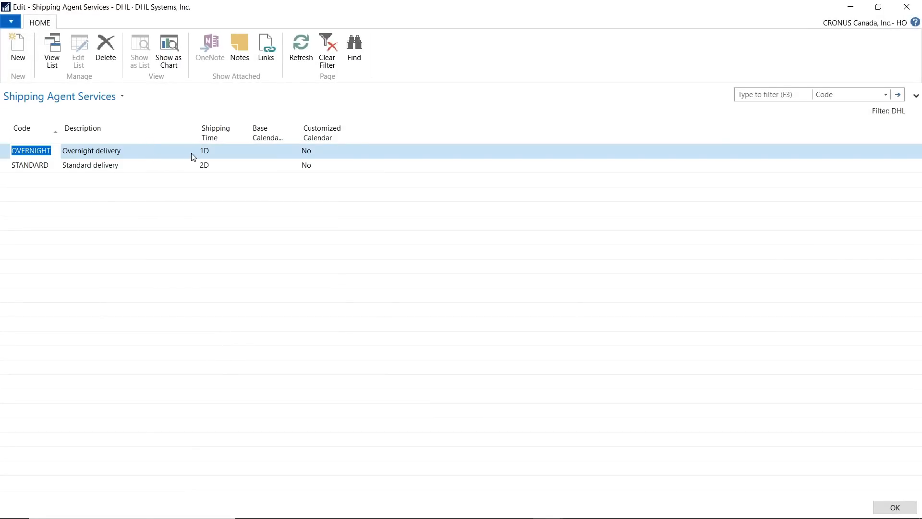
- Check the Shipping Time of DHL's OVERNIGHT and STANDARD services in a restored window, and close the services list
{"action": "left_click", "coordinate": [230, 157]}
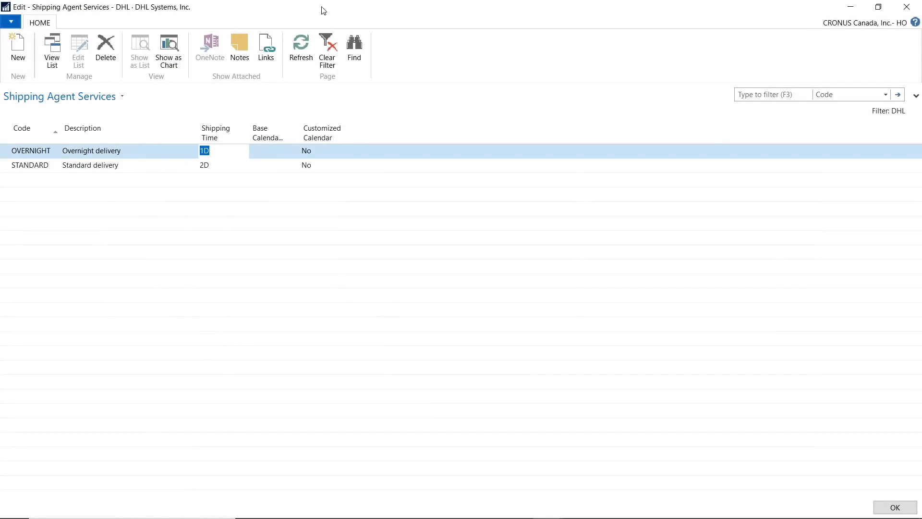
{"action": "double_click", "coordinate": [344, 7]}
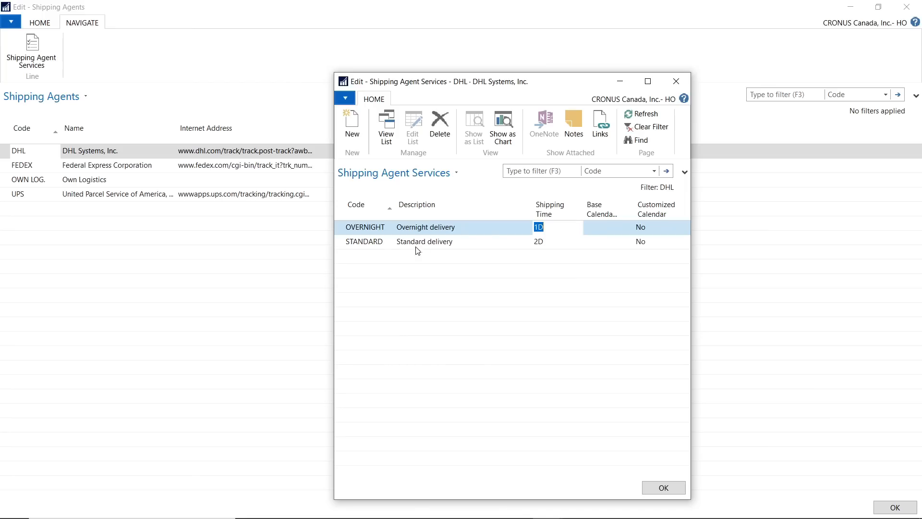
{"action": "left_click", "coordinate": [548, 244]}
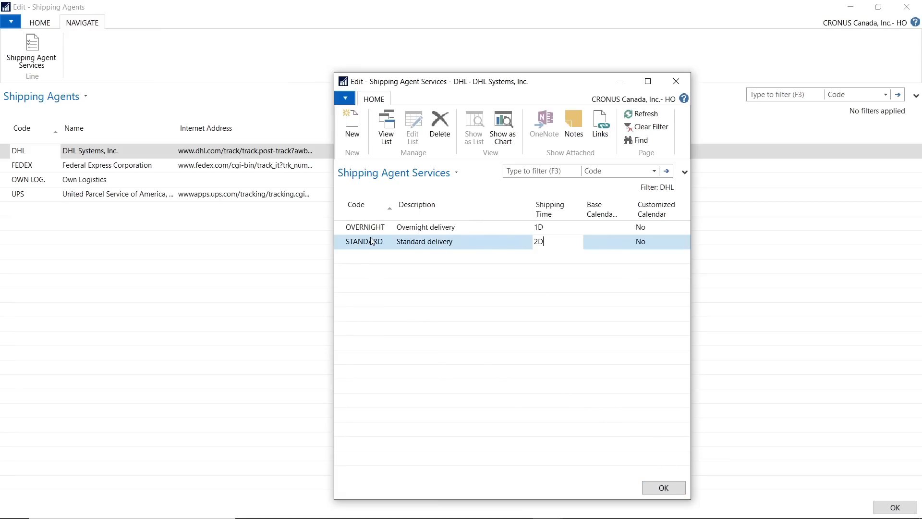
{"action": "left_click", "coordinate": [663, 488]}
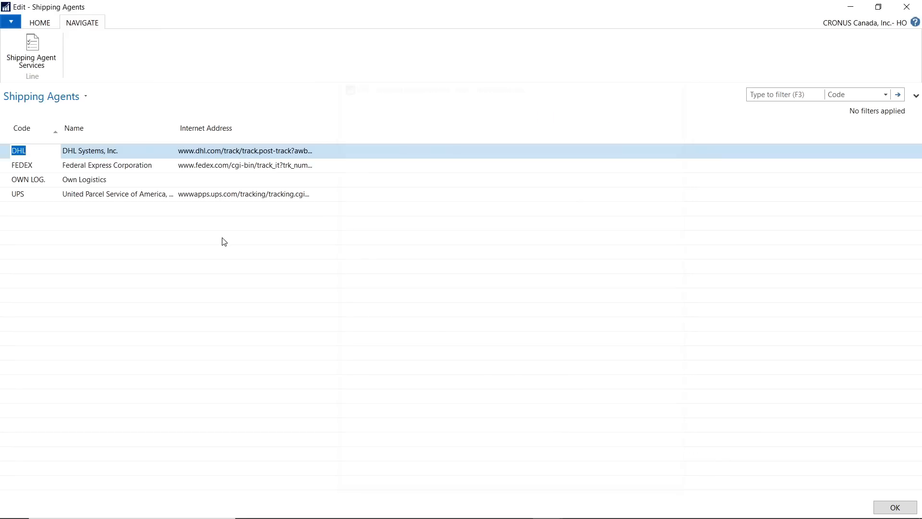
- Check the Shipping Time of FEDEX's NEXT DAY service, and close the services list and the Shipping Agents page
{"action": "left_click", "coordinate": [62, 168]}
{"action": "left_click", "coordinate": [32, 50]}
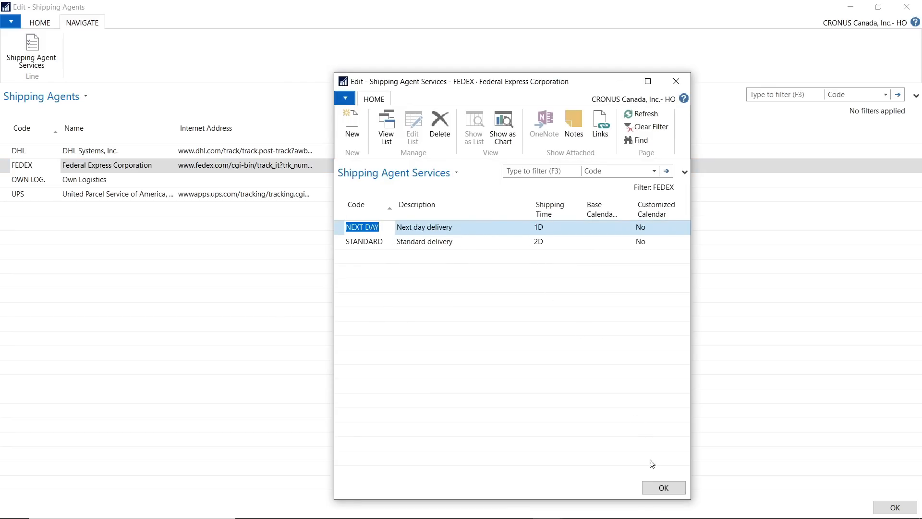
{"action": "left_click", "coordinate": [552, 226]}
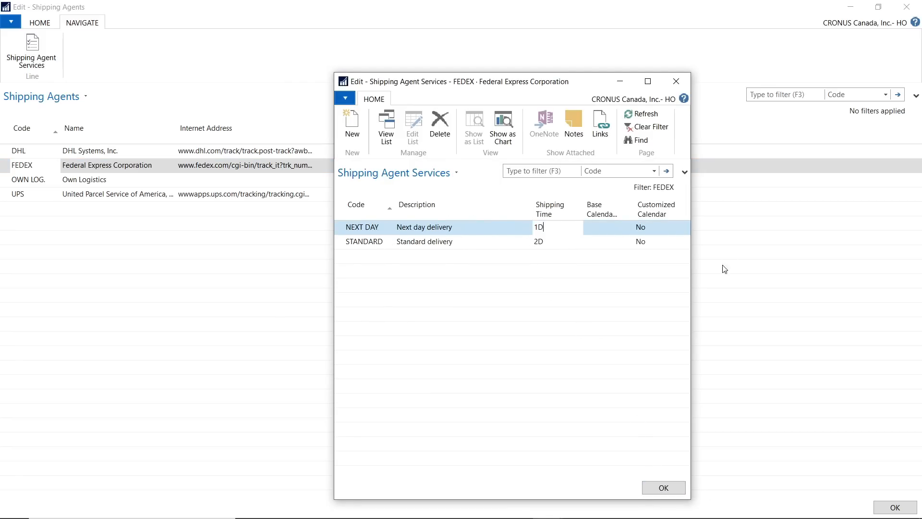
{"action": "left_click", "coordinate": [663, 488]}
{"action": "left_click", "coordinate": [895, 508]}
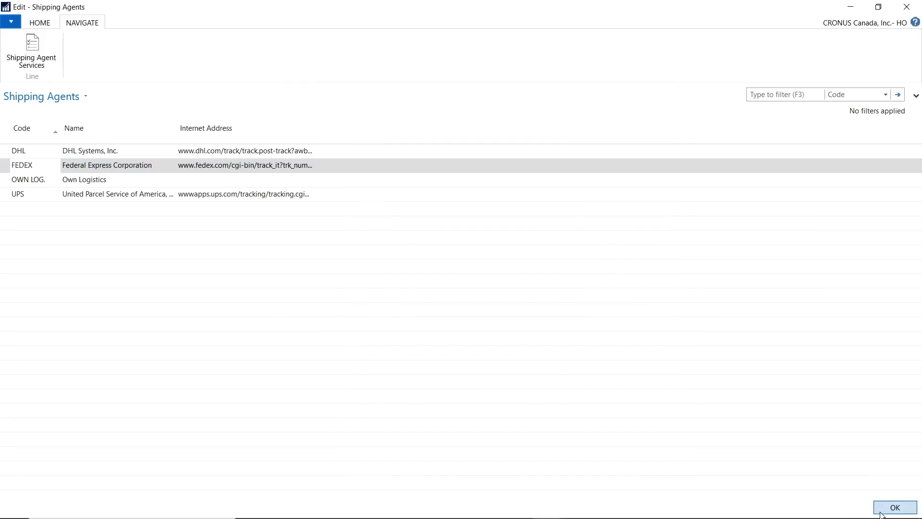
- Search for "customers", open the Customers list and open the customer card of The Cannon Group PLC
{"action": "left_click", "coordinate": [827, 26]}
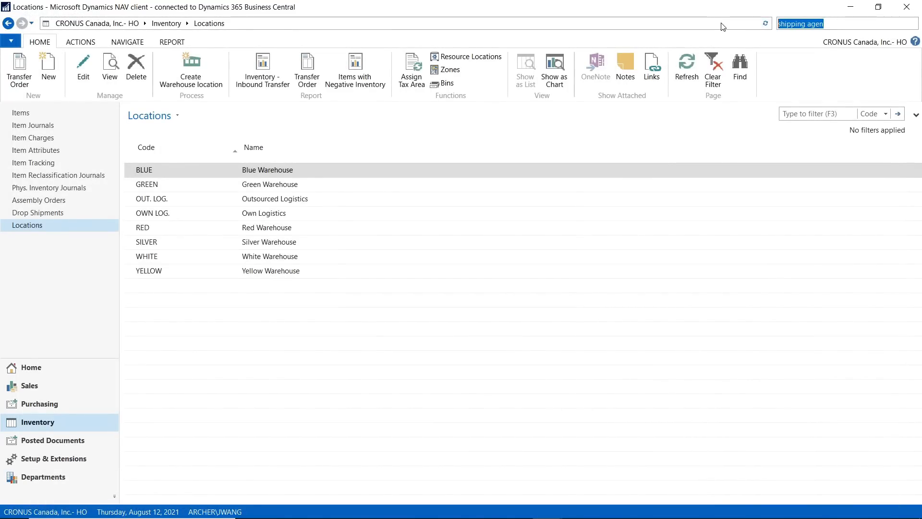
{"action": "type", "text": "customers"}
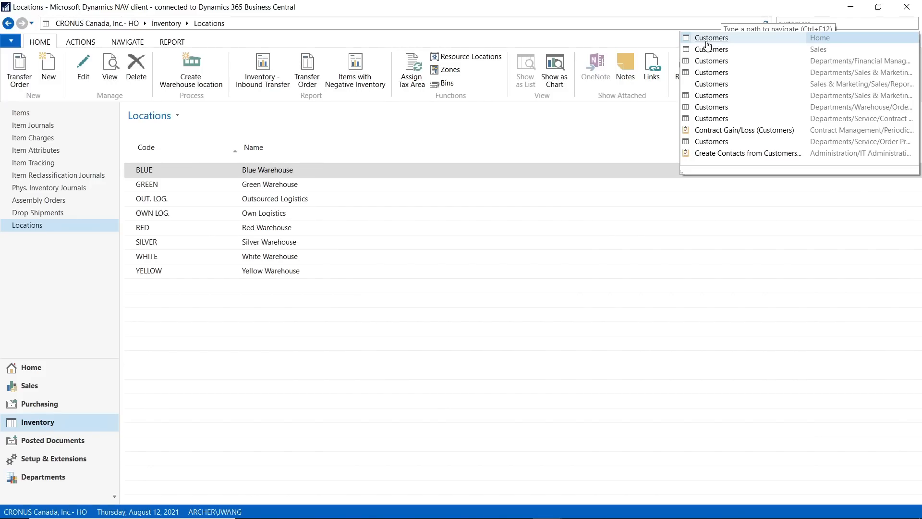
{"action": "left_click", "coordinate": [710, 42]}
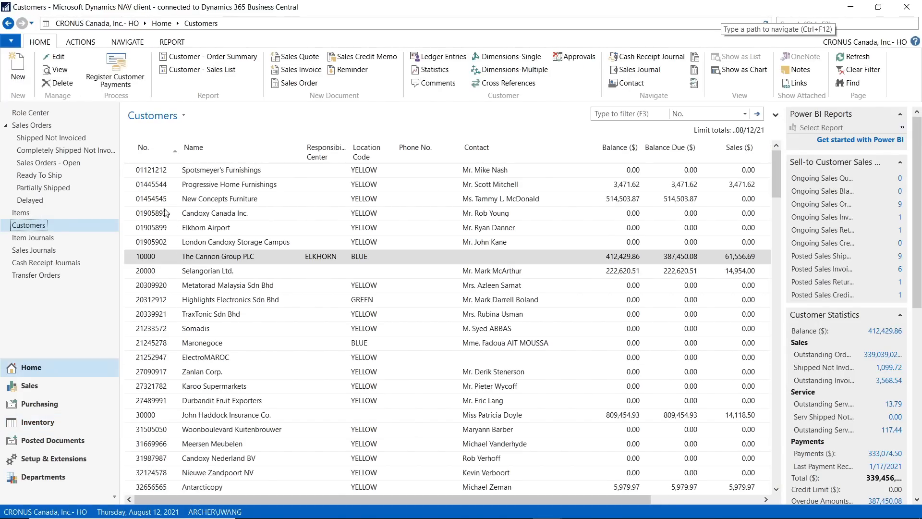
{"action": "key", "text": "Return"}
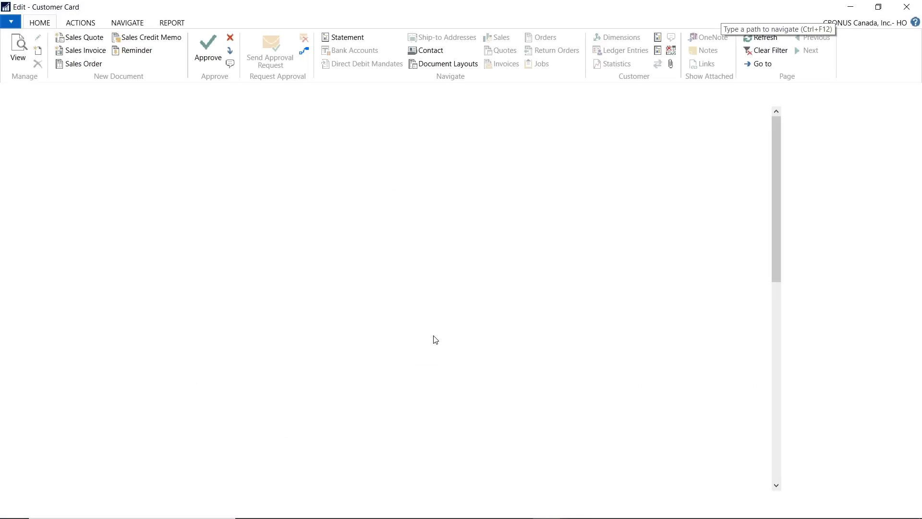
- Check the Shipping Time field under Shipment Method in the Shipping section of The Cannon Group PLC's customer card
{"action": "scroll", "coordinate": [384, 357], "scroll_direction": "down", "scroll_amount": 9}
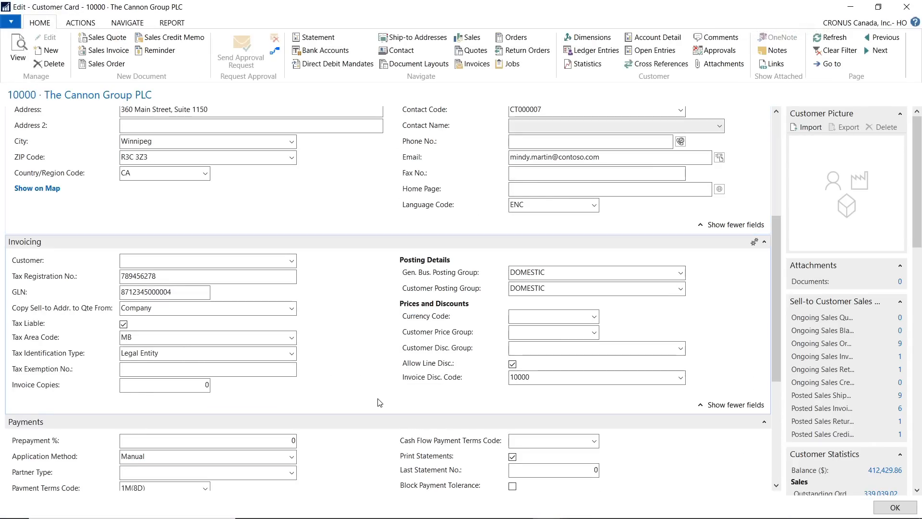
{"action": "scroll", "coordinate": [379, 403], "scroll_direction": "down", "scroll_amount": 2}
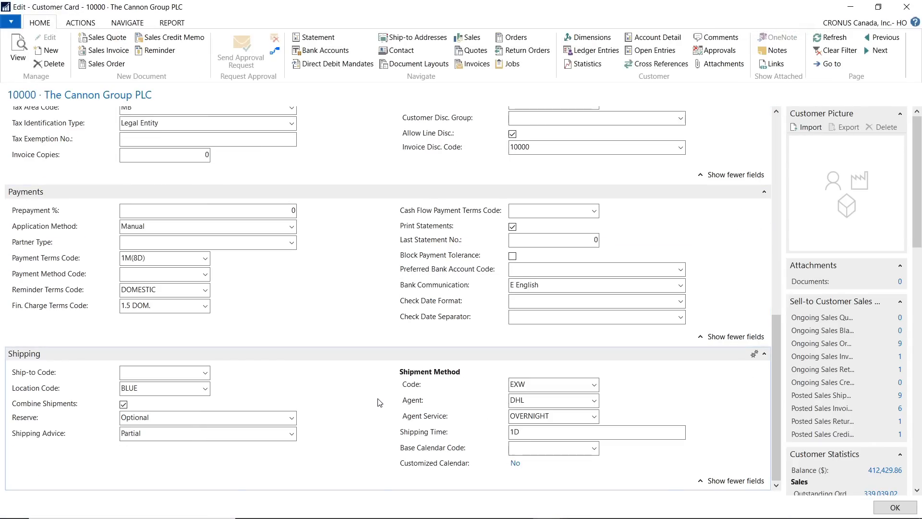
{"action": "left_click", "coordinate": [539, 434]}
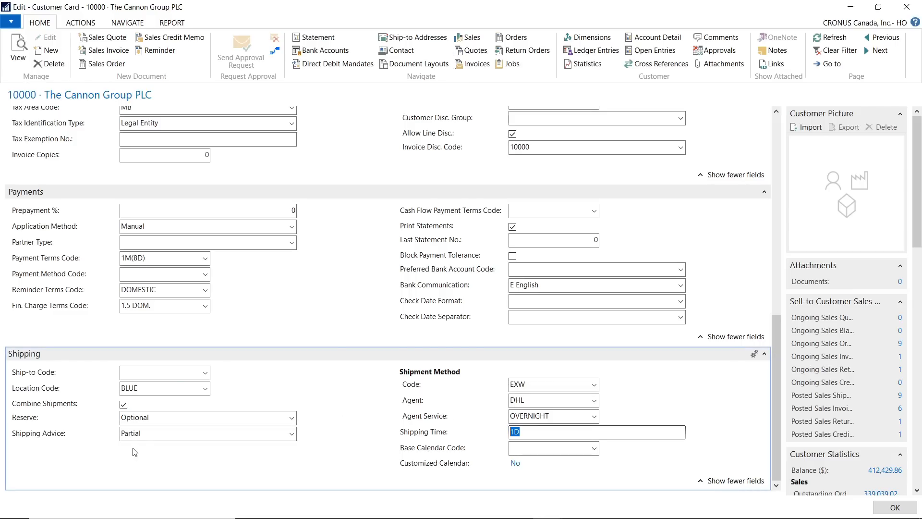
- Compare the Shipping Time of the DHL agent services with the Shipping Time field, and close The Cannon Group PLC's customer card
{"action": "left_click", "coordinate": [523, 431]}
{"action": "left_click_drag", "start_coordinate": [532, 432], "coordinate": [369, 432]}
{"action": "left_click", "coordinate": [595, 417]}
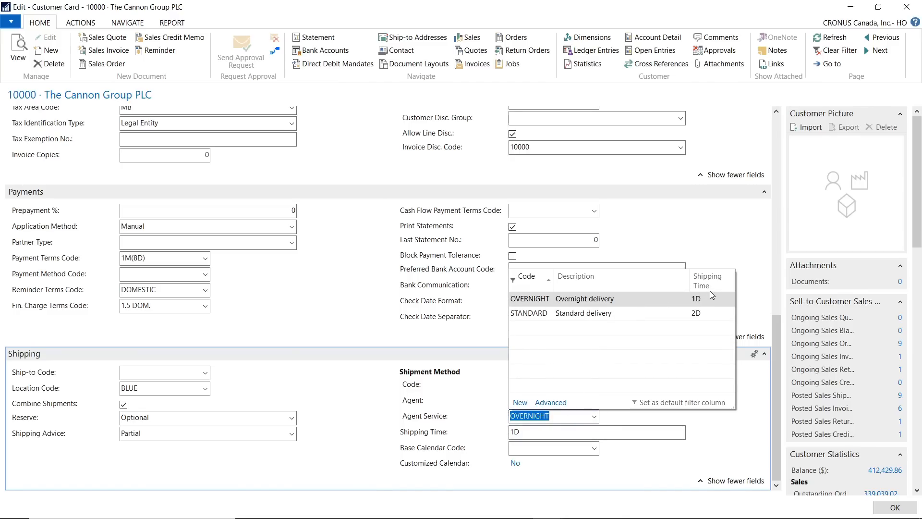
{"action": "left_click", "coordinate": [715, 443]}
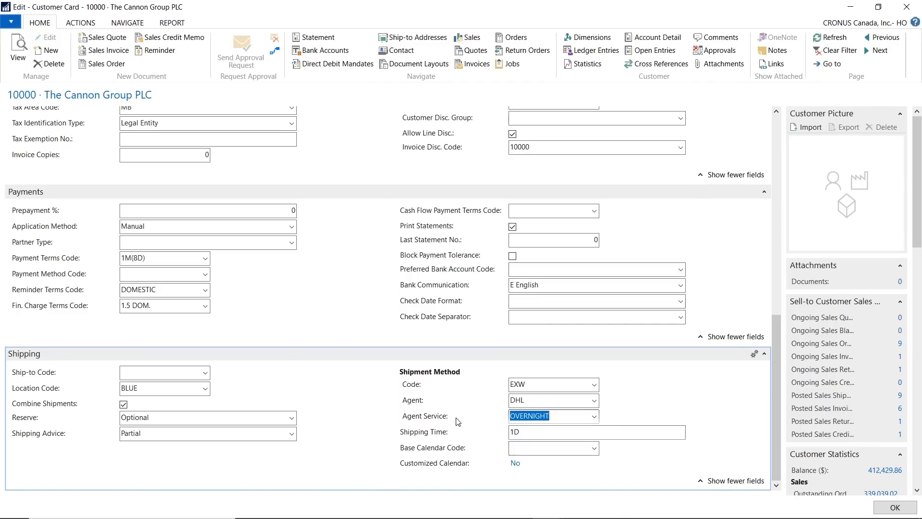
{"action": "left_click", "coordinate": [530, 432]}
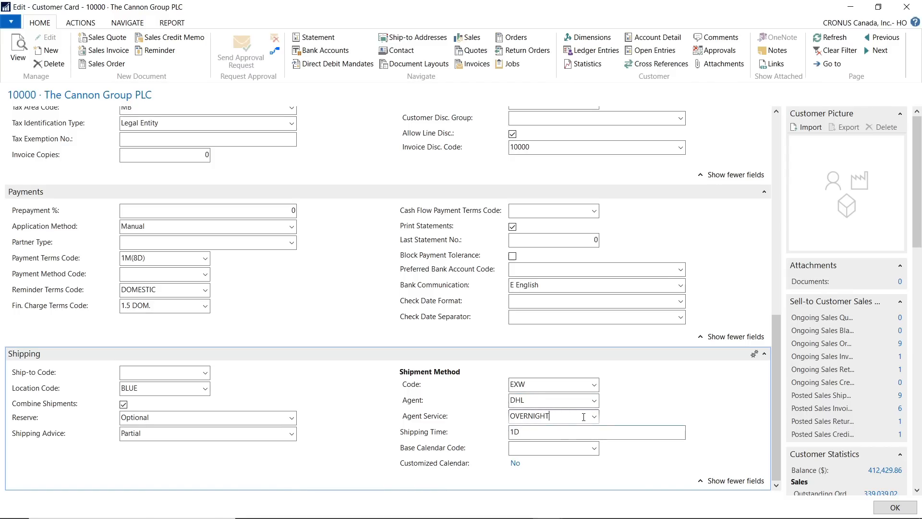
{"action": "left_click", "coordinate": [895, 507]}
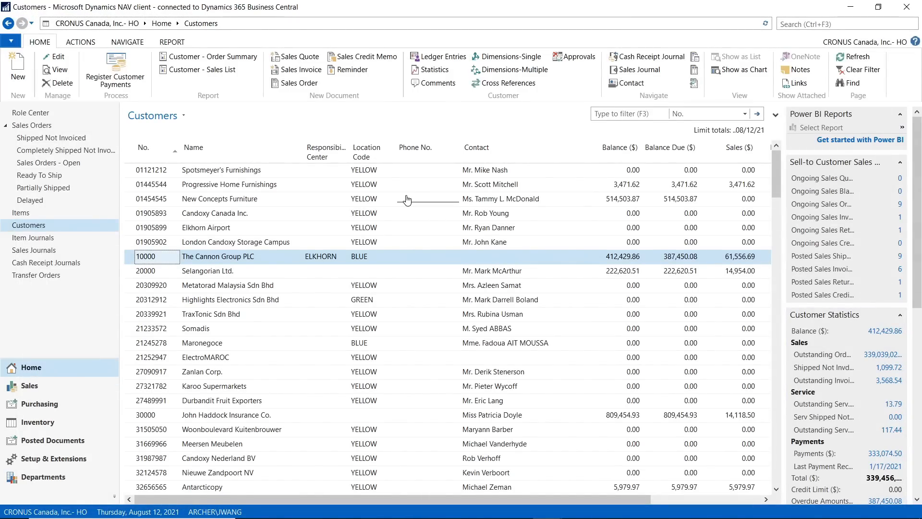
- Open the Items list and the item card of 1000 Bicycle, and examine its Replenishment section
{"action": "left_click", "coordinate": [47, 211]}
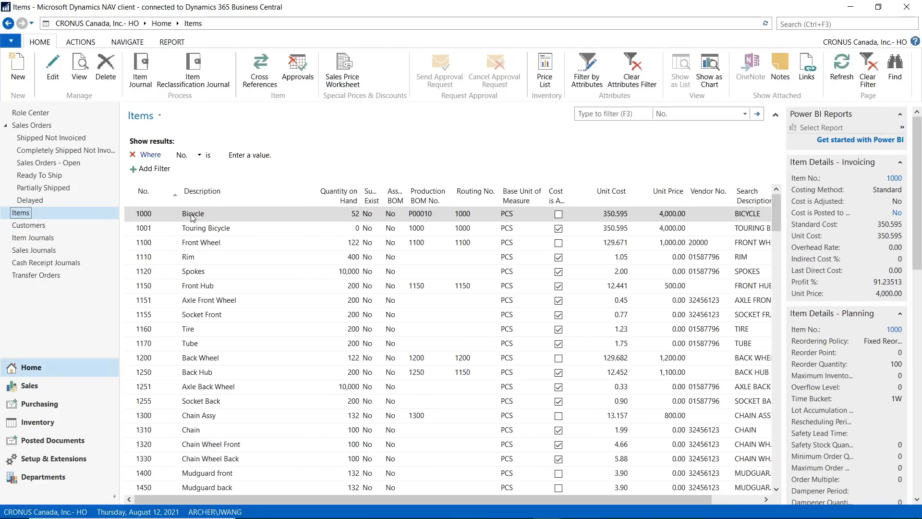
{"action": "double_click", "coordinate": [160, 217]}
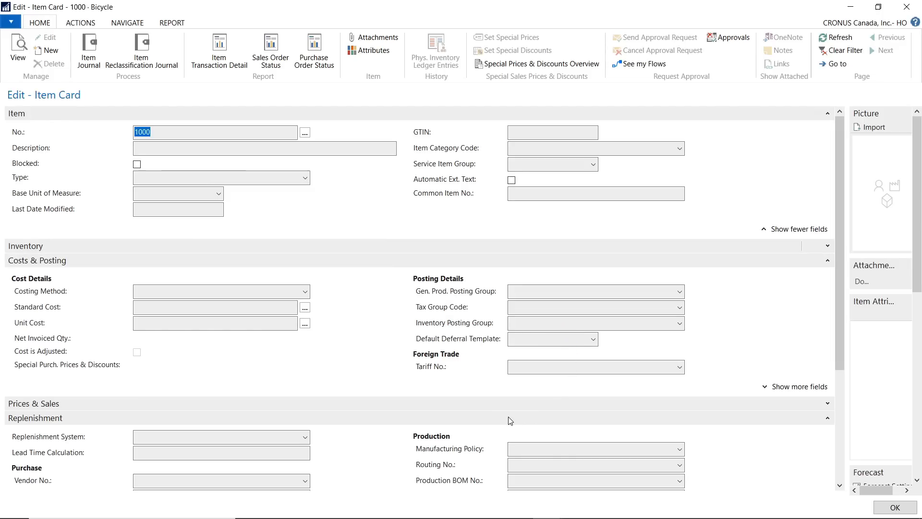
{"action": "scroll", "coordinate": [673, 356], "scroll_direction": "down", "scroll_amount": 4}
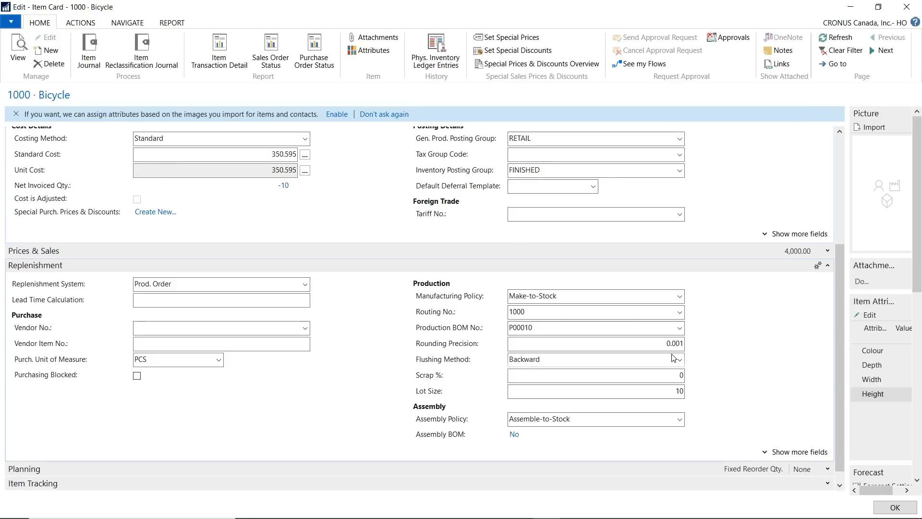
{"action": "scroll", "coordinate": [472, 359], "scroll_direction": "up", "scroll_amount": 2}
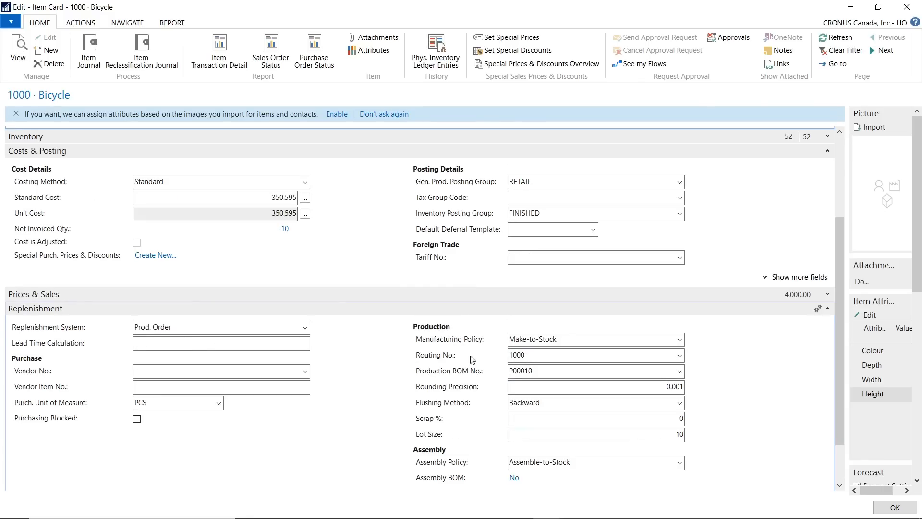
- Open the Bicycle's production BOM P00010 for editing from the Production BOM No. field, and select the Front Wheel line
{"action": "left_click", "coordinate": [680, 371]}
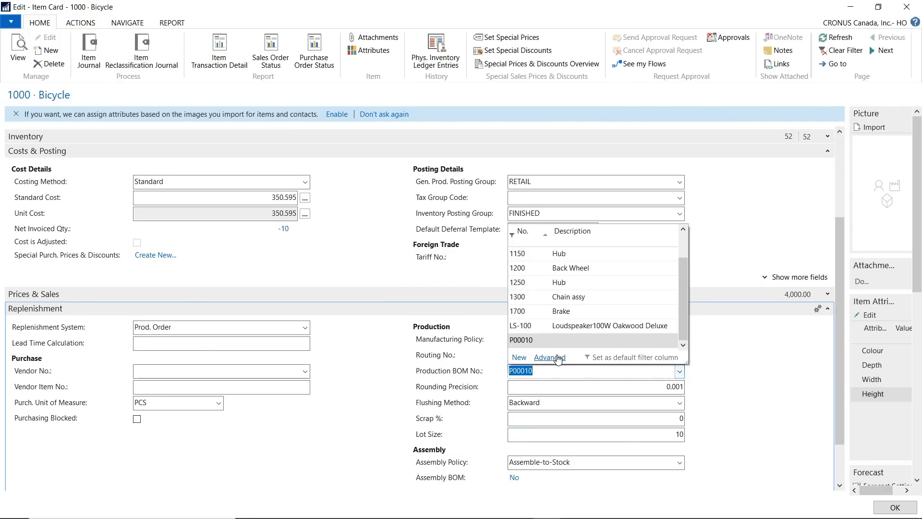
{"action": "left_click", "coordinate": [557, 357]}
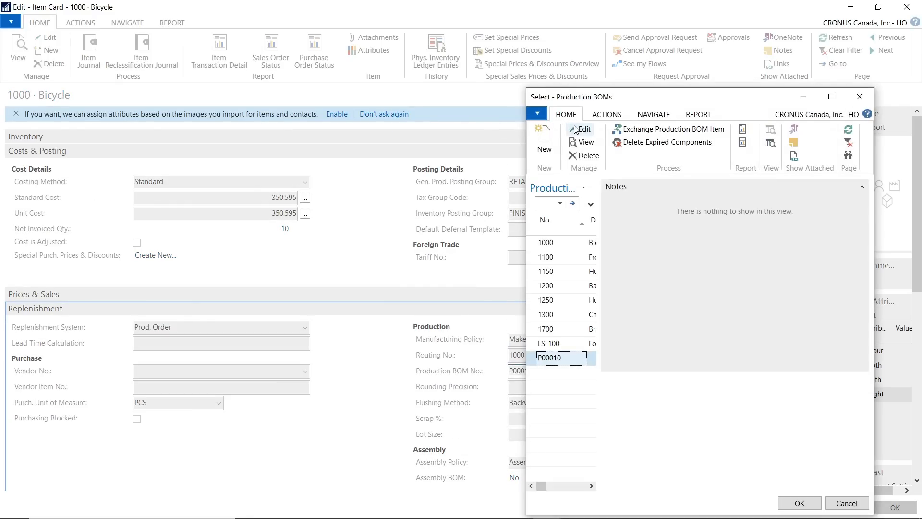
{"action": "left_click", "coordinate": [580, 130]}
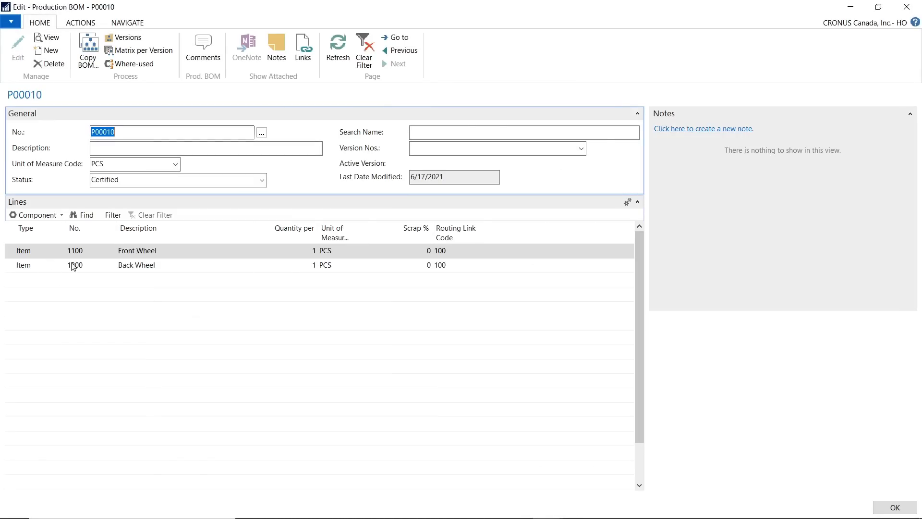
{"action": "left_click", "coordinate": [104, 250]}
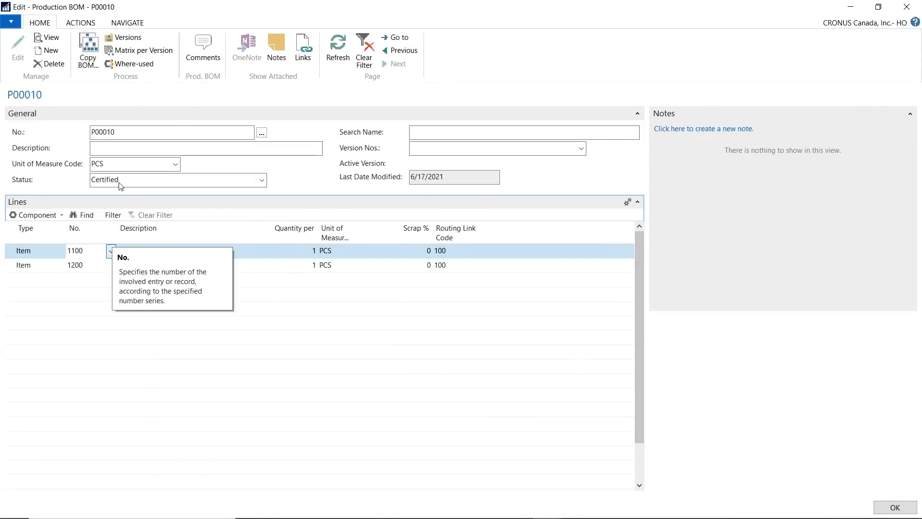
{"action": "left_click_drag", "start_coordinate": [225, 4], "coordinate": [347, 54]}
{"action": "left_click", "coordinate": [632, 55]}
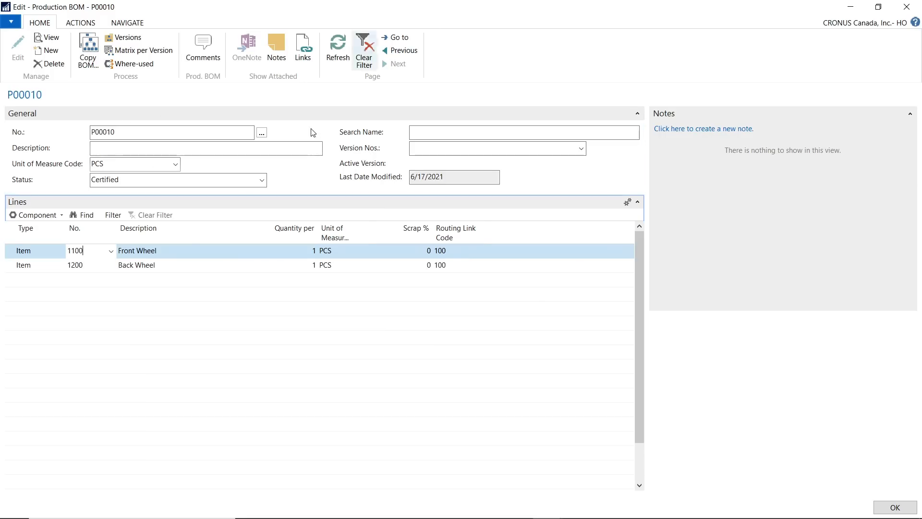
- Open the item card of component 1100 Front Wheel for editing through the full item lookup on its BOM line
{"action": "left_click", "coordinate": [112, 252]}
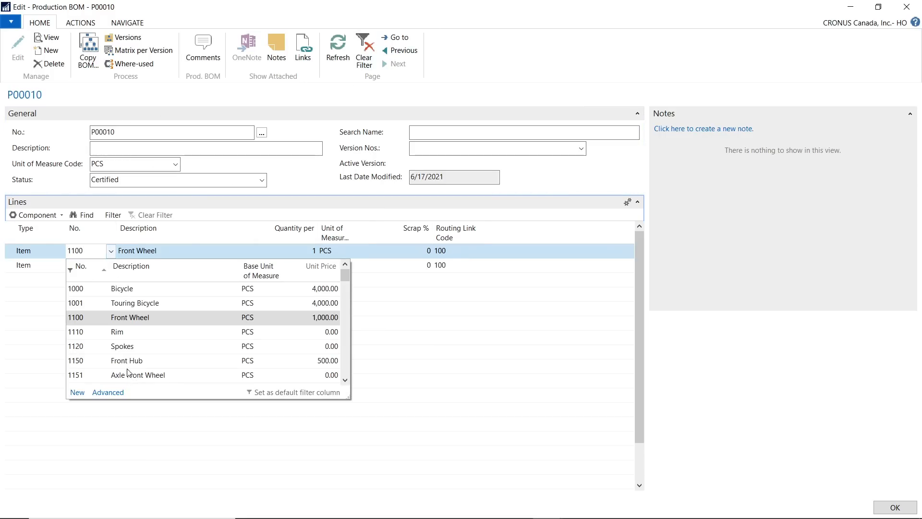
{"action": "left_click", "coordinate": [259, 234]}
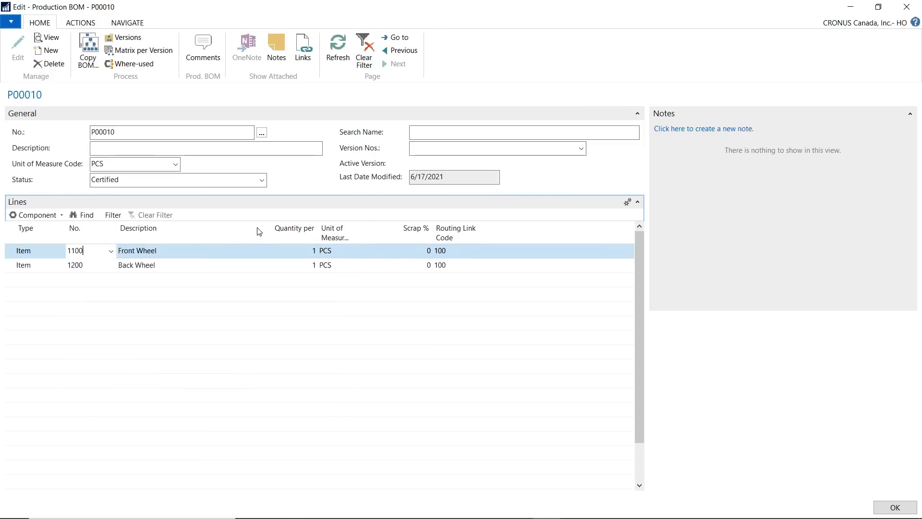
{"action": "left_click", "coordinate": [112, 252]}
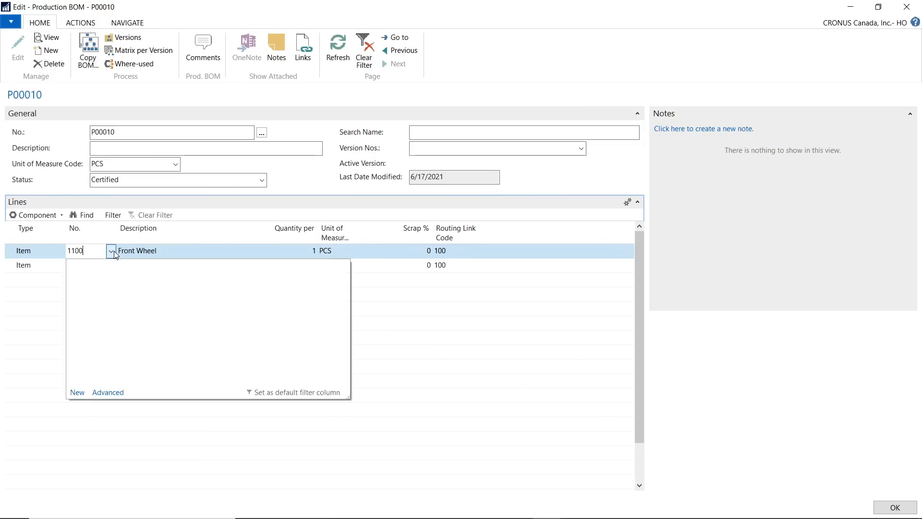
{"action": "left_click", "coordinate": [109, 392]}
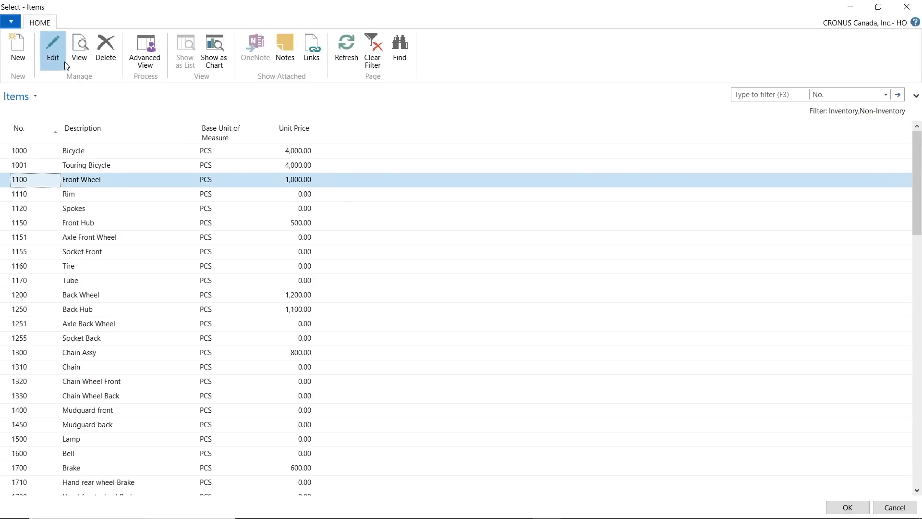
{"action": "left_click", "coordinate": [52, 48]}
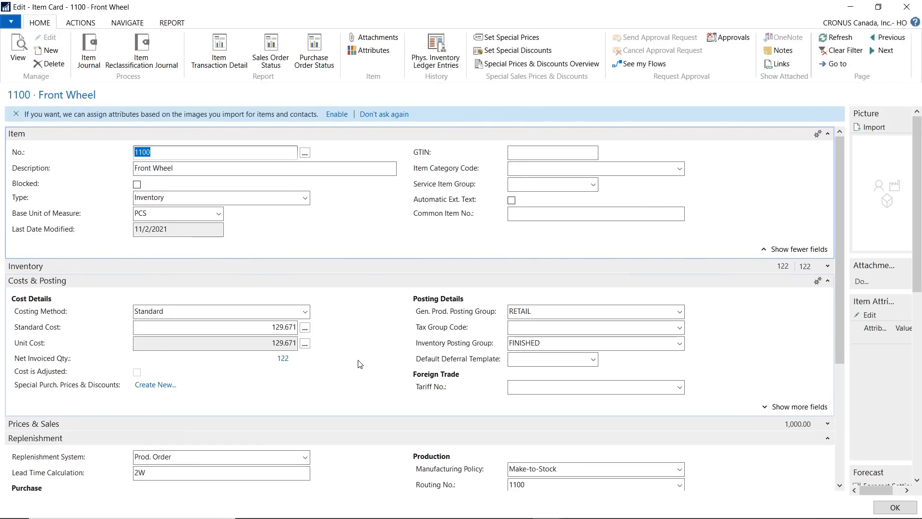
- Examine the Replenishment section of the Front Wheel's item card, including Replenishment System and Lead Time Calculation
{"action": "scroll", "coordinate": [360, 365], "scroll_direction": "down", "scroll_amount": 4}
{"action": "scroll", "coordinate": [350, 370], "scroll_direction": "up", "scroll_amount": 1}
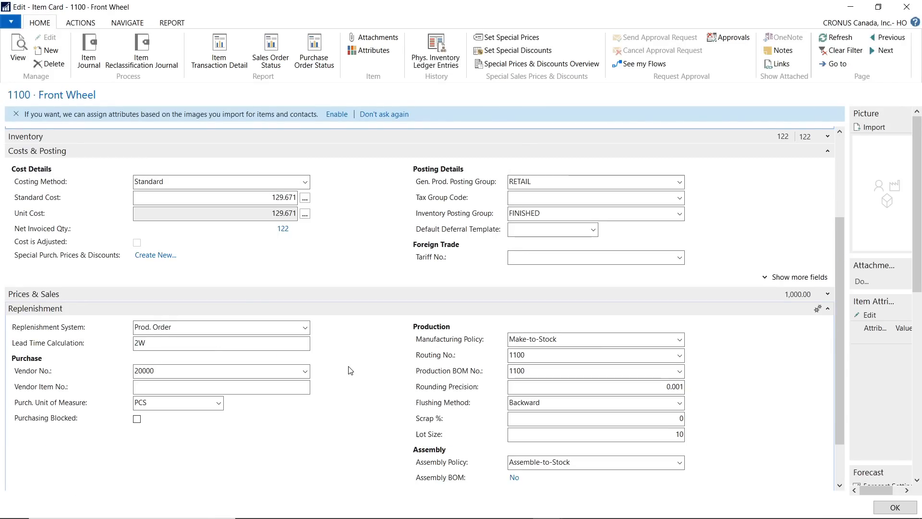
{"action": "scroll", "coordinate": [353, 375], "scroll_direction": "up", "scroll_amount": 2}
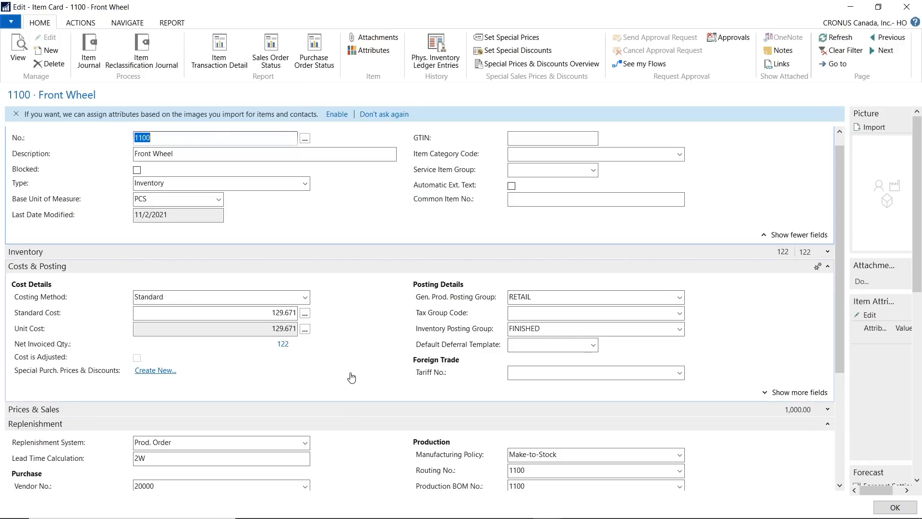
{"action": "scroll", "coordinate": [352, 377], "scroll_direction": "down", "scroll_amount": 1}
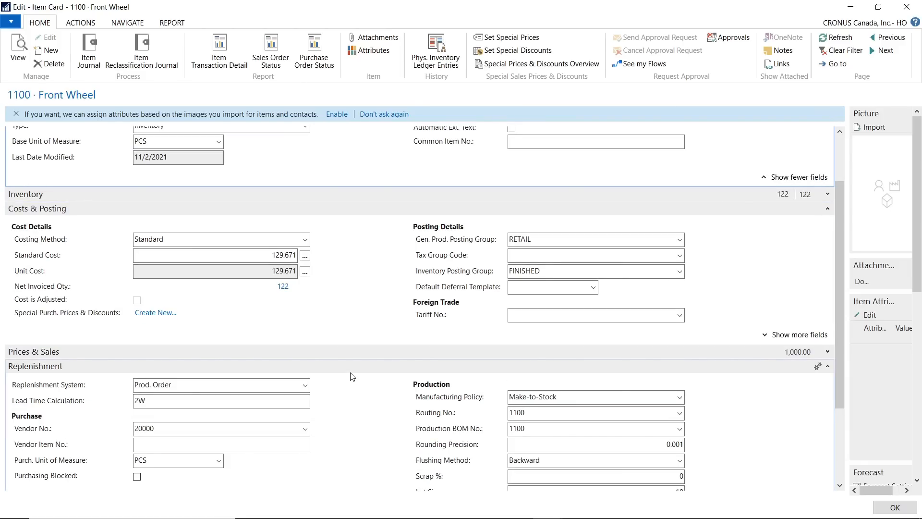
{"action": "scroll", "coordinate": [353, 377], "scroll_direction": "down", "scroll_amount": 2}
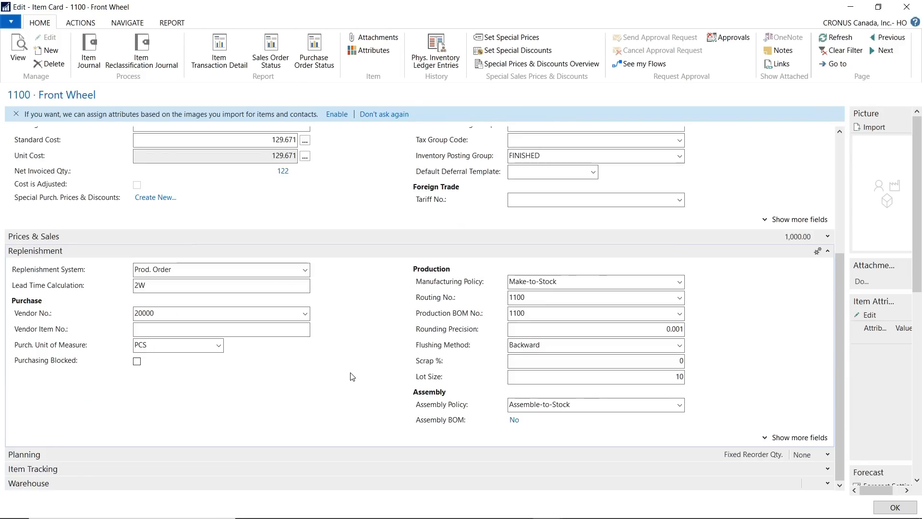
- Expand the Front Wheel's Planning section, check its Critical setting and Replenishment System, and close the item card in a restored window
{"action": "left_click", "coordinate": [827, 455]}
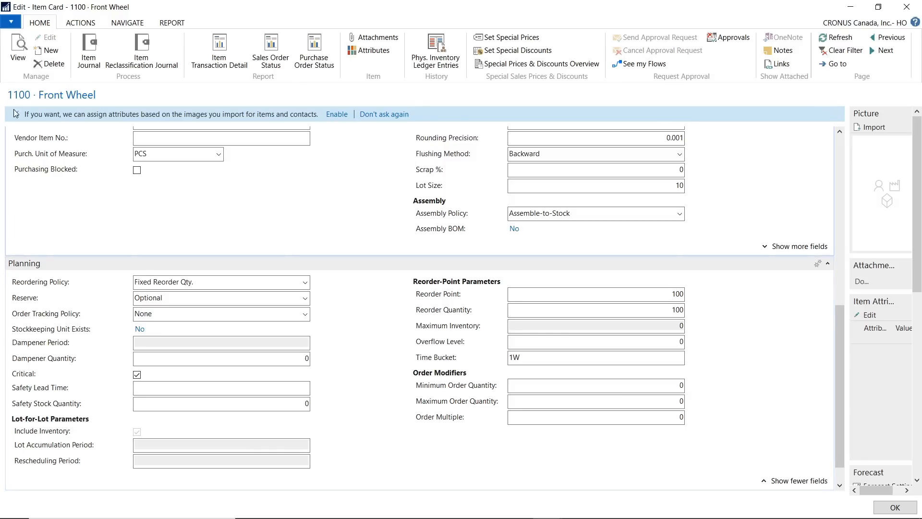
{"action": "scroll", "coordinate": [274, 245], "scroll_direction": "up", "scroll_amount": 3}
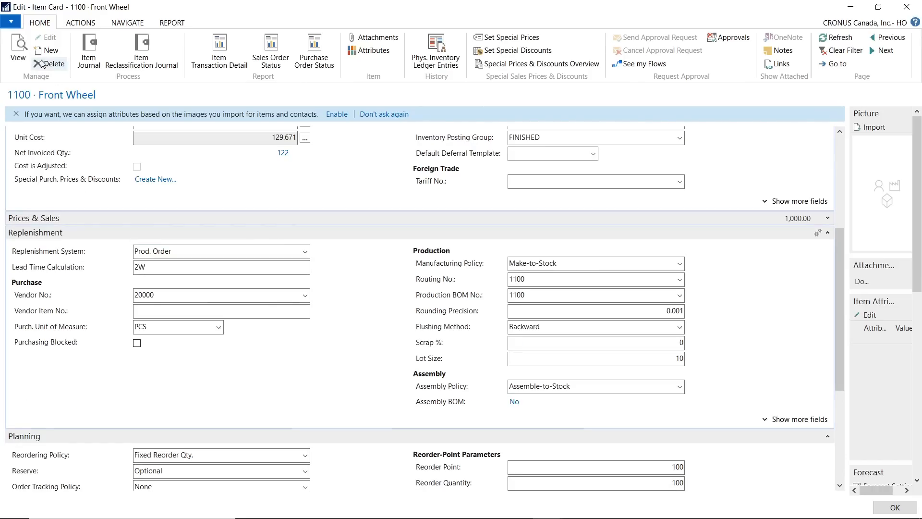
{"action": "left_click", "coordinate": [180, 251]}
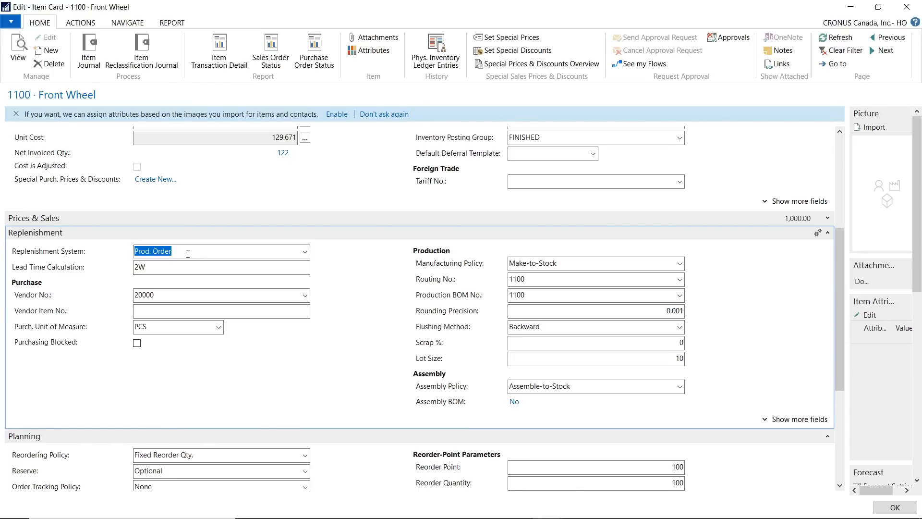
{"action": "scroll", "coordinate": [288, 363], "scroll_direction": "down", "scroll_amount": 4}
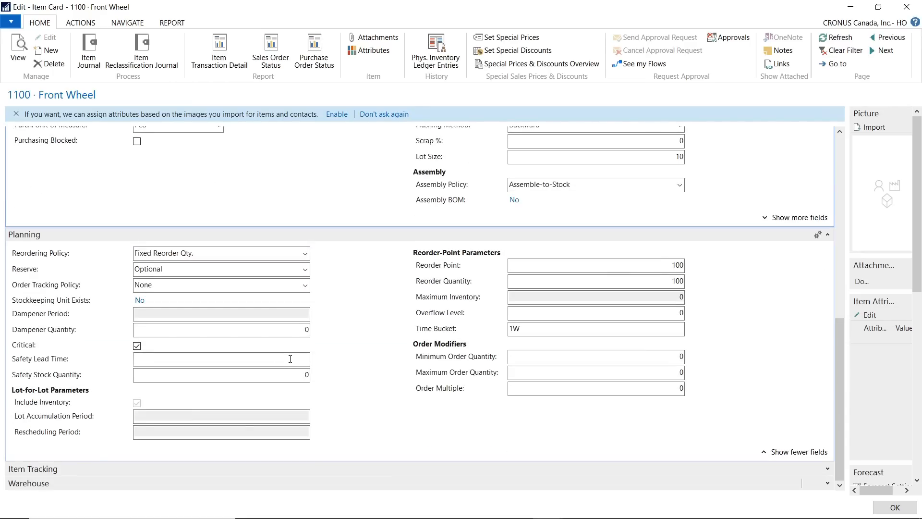
{"action": "scroll", "coordinate": [215, 371], "scroll_direction": "up", "scroll_amount": 3}
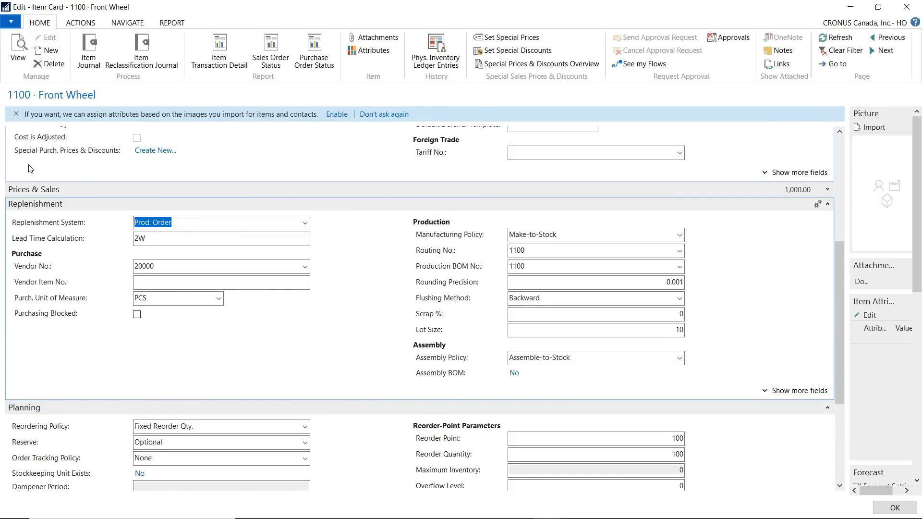
{"action": "double_click", "coordinate": [195, 11]}
{"action": "mouse_move", "coordinate": [397, 61]}
{"action": "left_mouse_down"}
{"action": "mouse_move", "coordinate": [464, 75]}
{"action": "mouse_move", "coordinate": [407, 76]}
{"action": "left_mouse_up"}
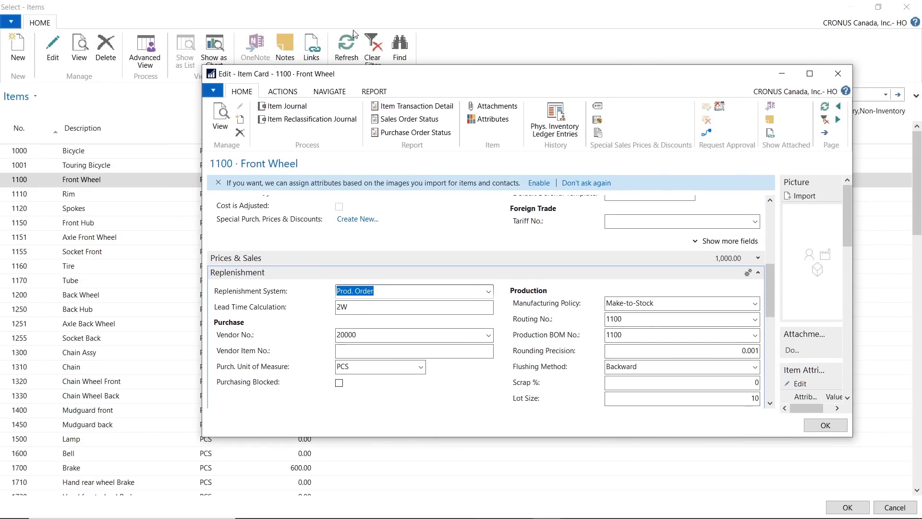
{"action": "left_click", "coordinate": [838, 73]}
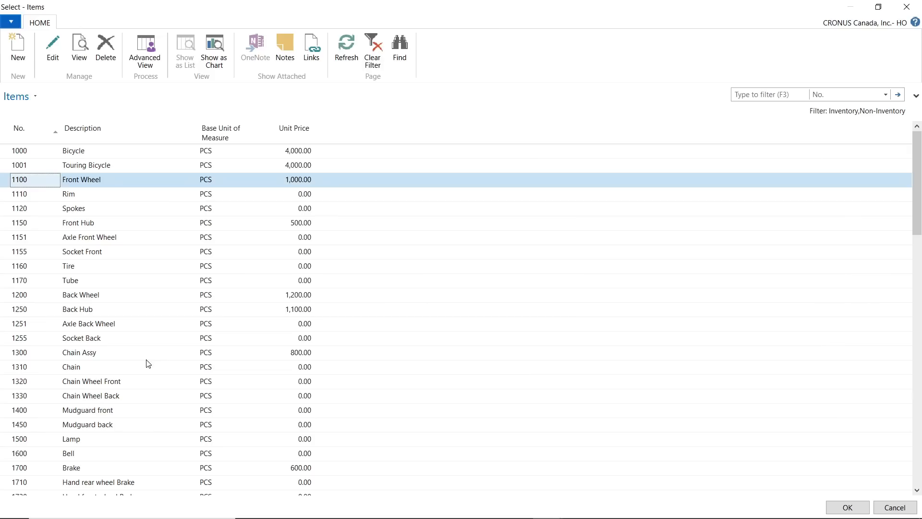
- Clear the Critical option in the Planning section of item 1200 Back Wheel, and confirm that item in the Front Wheel line's lookup
{"action": "left_click", "coordinate": [41, 294]}
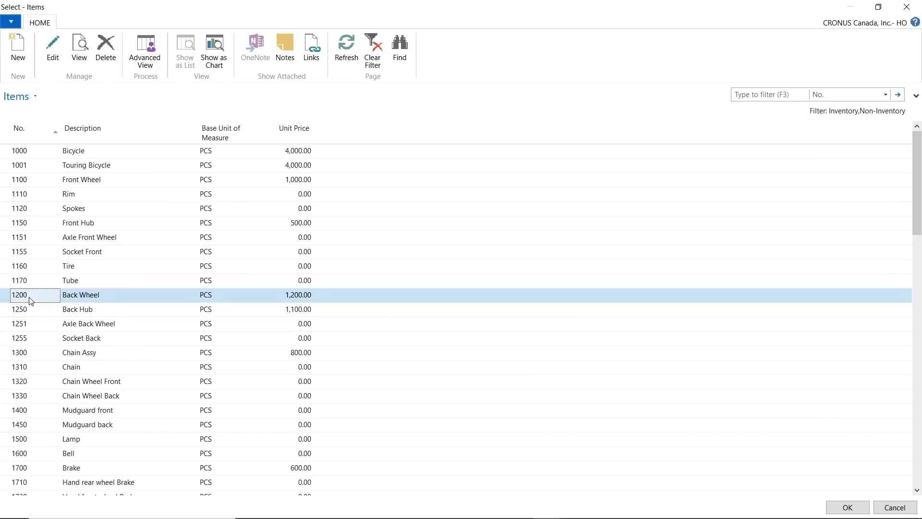
{"action": "left_click", "coordinate": [53, 48]}
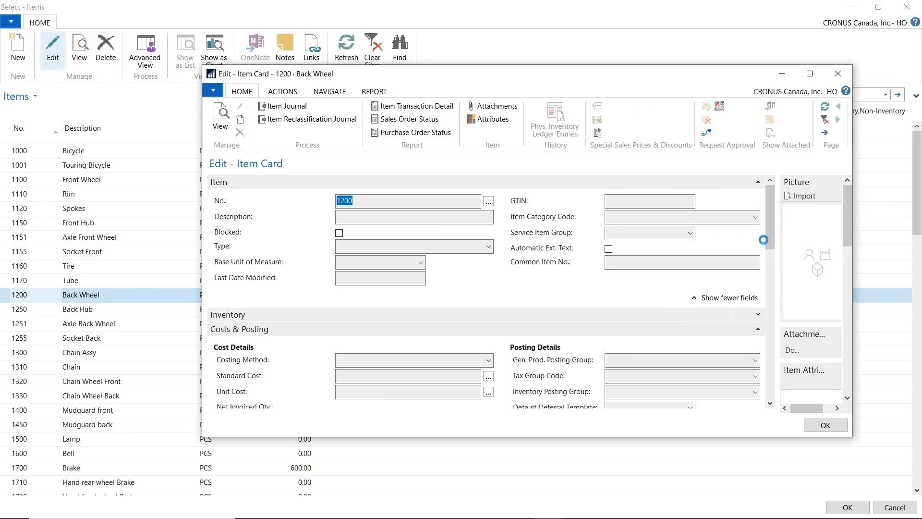
{"action": "left_click_drag", "start_coordinate": [770, 240], "coordinate": [770, 378]}
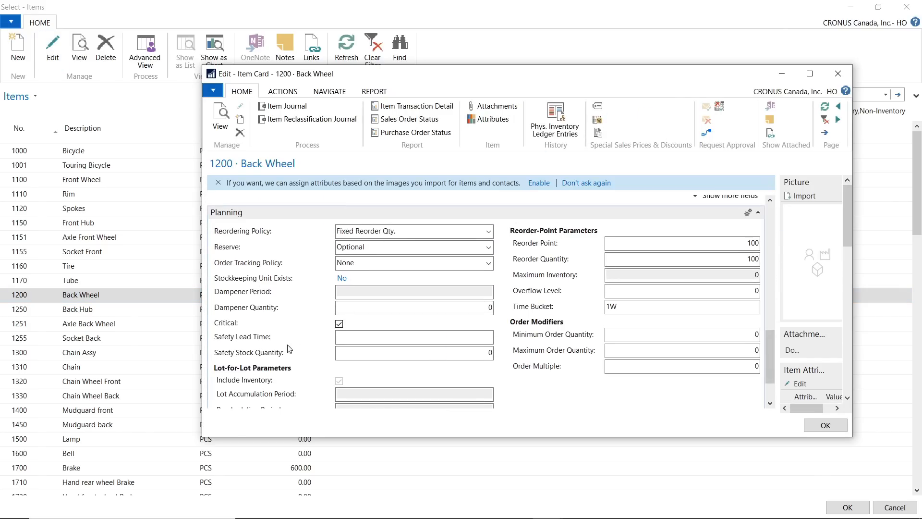
{"action": "left_click", "coordinate": [339, 325]}
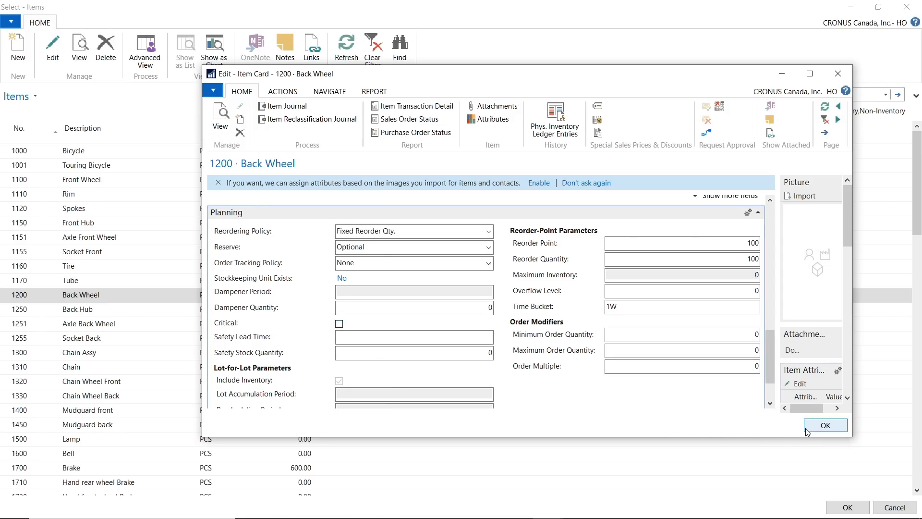
{"action": "left_click", "coordinate": [825, 425]}
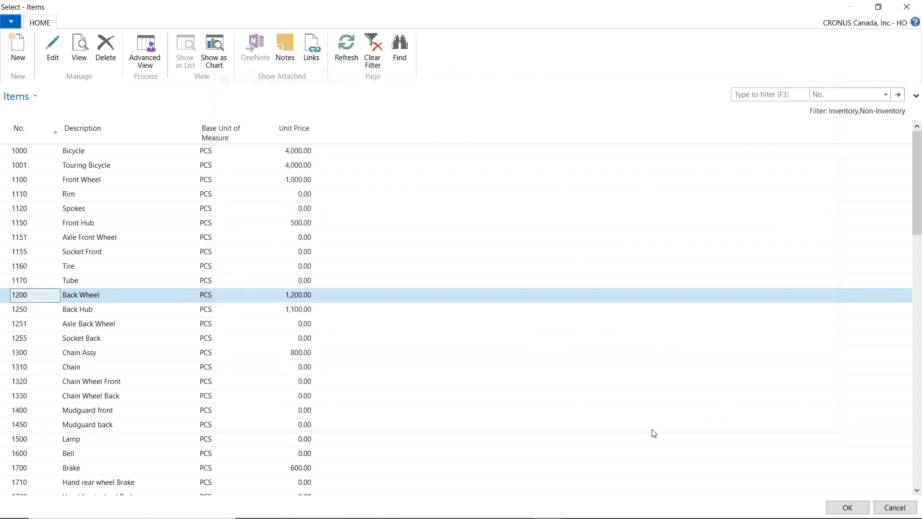
{"action": "left_click", "coordinate": [853, 502]}
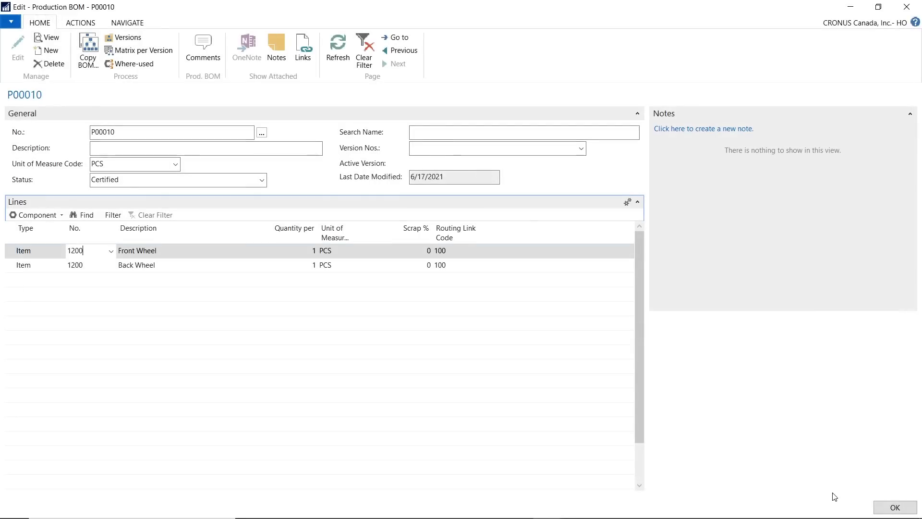
- Close production BOM P00010 discarding its unsaved changes, and close the BOM selection list and the Bicycle's item card
{"action": "left_click", "coordinate": [889, 508]}
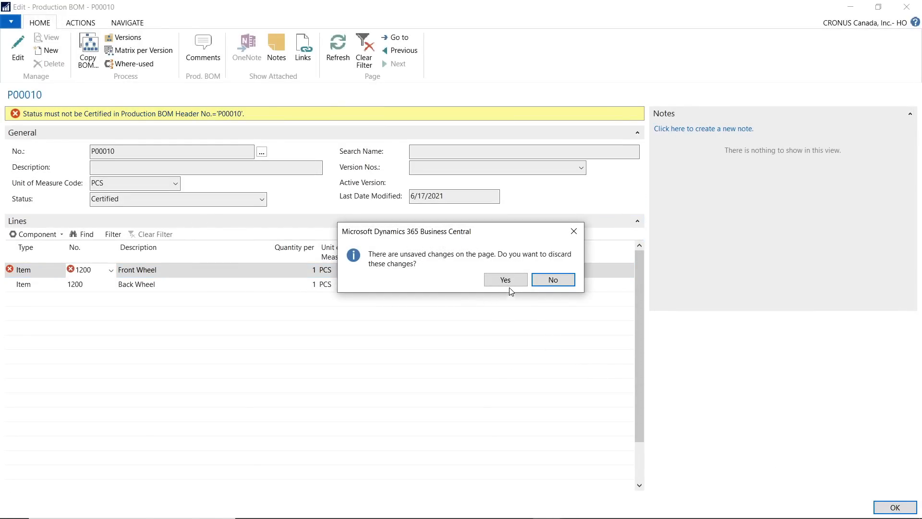
{"action": "left_click", "coordinate": [505, 280]}
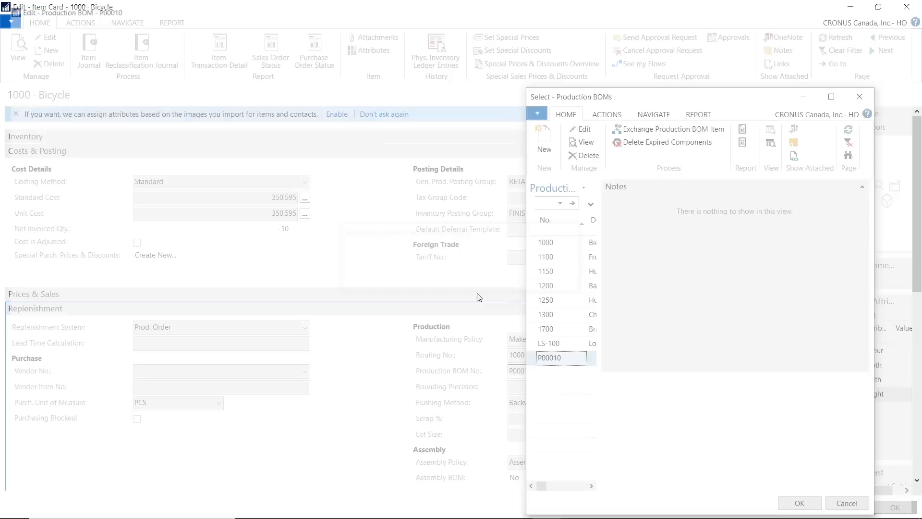
{"action": "left_click", "coordinate": [860, 96]}
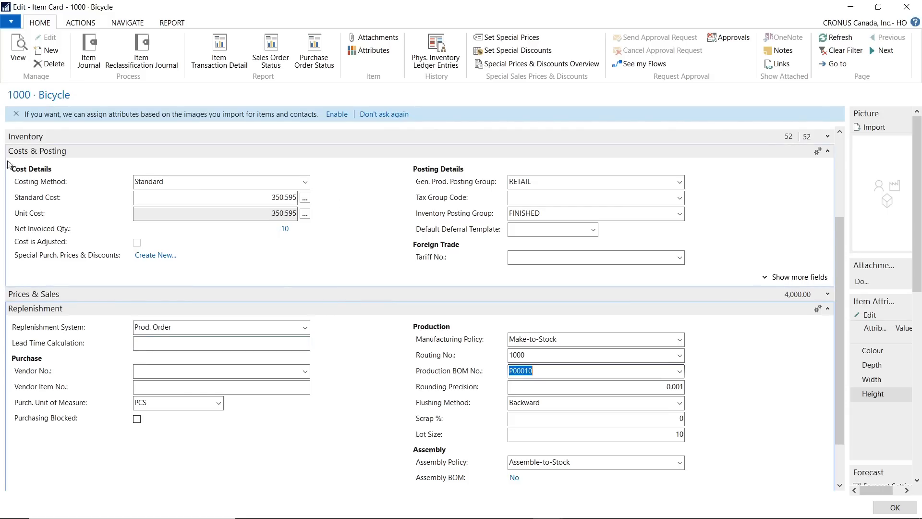
{"action": "left_click", "coordinate": [906, 8]}
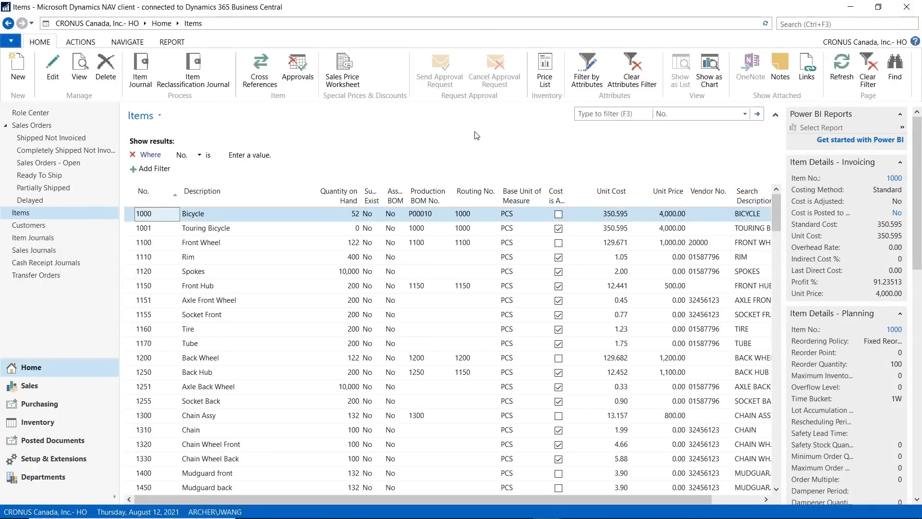
- Find the Sales Orders list through search and create a new sales order for customer The Cannon Group PLC
{"action": "left_click", "coordinate": [845, 27]}
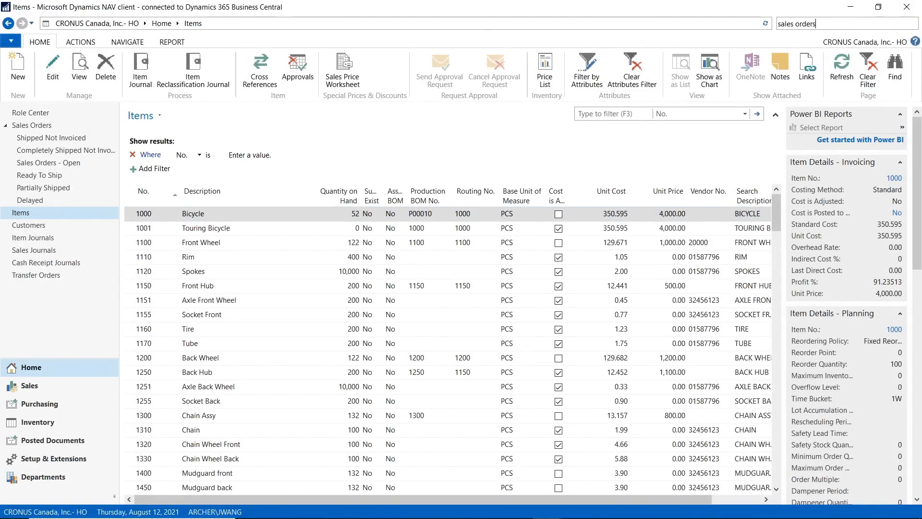
{"action": "left_click", "coordinate": [740, 37]}
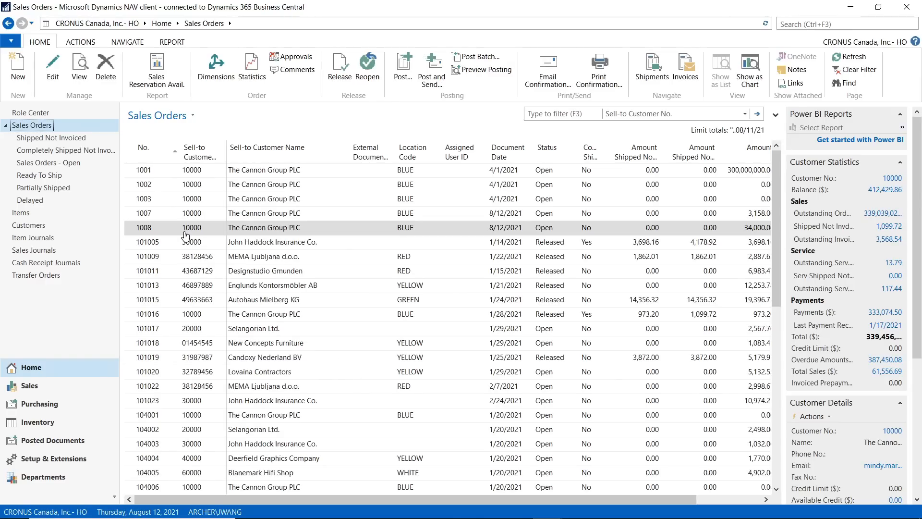
{"action": "left_click", "coordinate": [19, 74]}
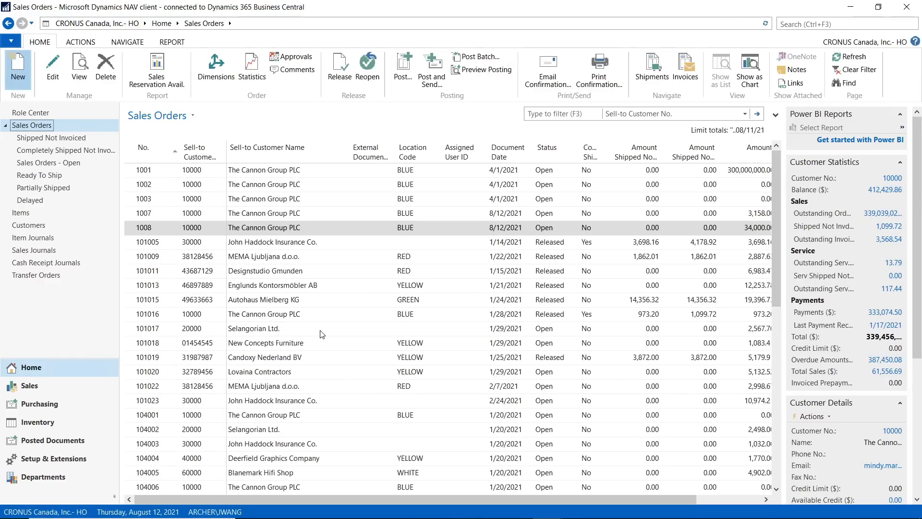
{"action": "left_click", "coordinate": [139, 150]}
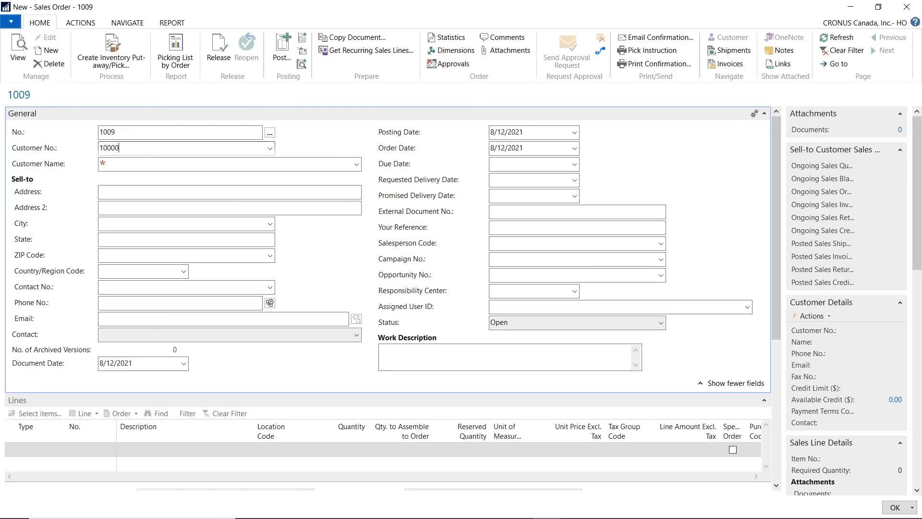
{"action": "key", "text": "Tab"}
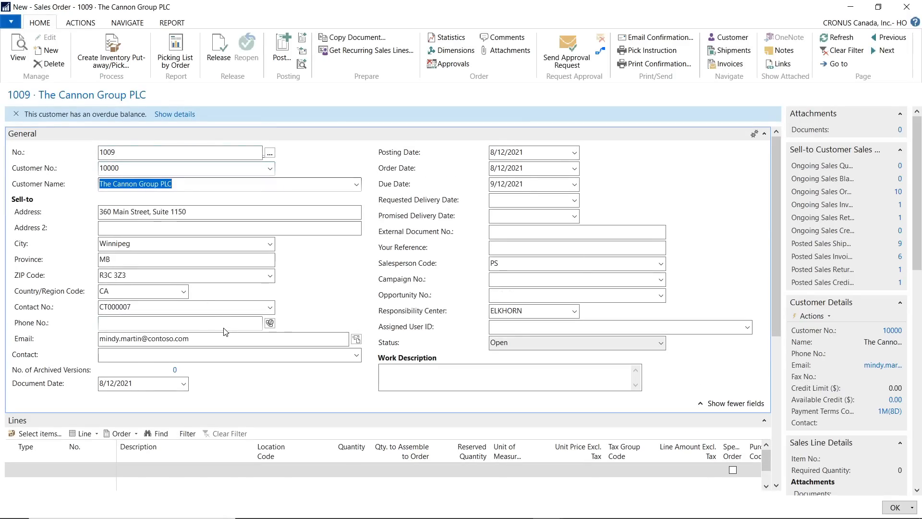
- Add an order line of type Item for item 1000 Bicycle with a quantity of 10
{"action": "scroll", "coordinate": [225, 331], "scroll_direction": "down", "scroll_amount": 3}
{"action": "left_click", "coordinate": [46, 356]}
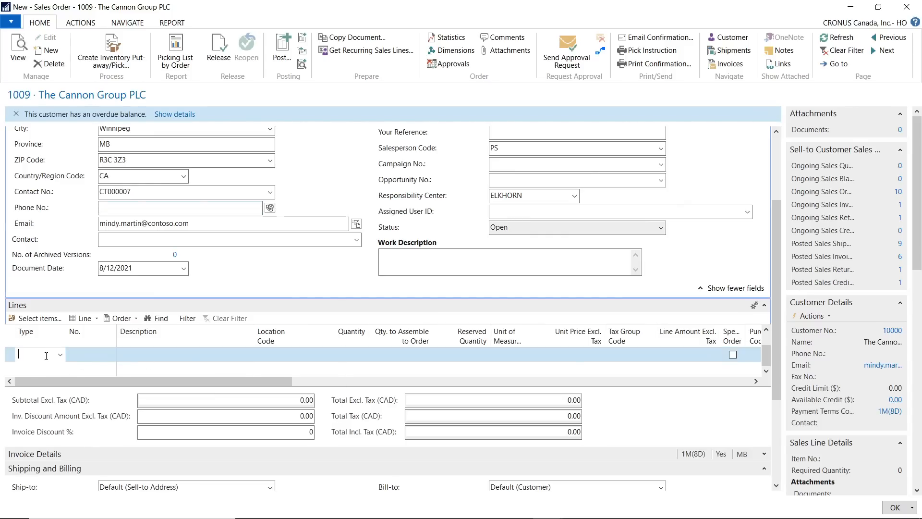
{"action": "key", "text": "Tab"}
{"action": "type", "text": "1"}
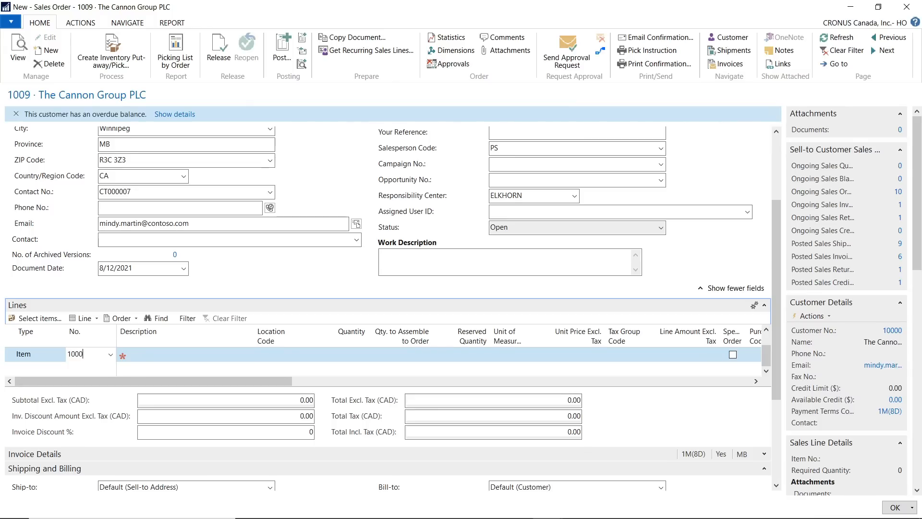
{"action": "key", "text": "Tab"}
{"action": "left_click", "coordinate": [353, 358]}
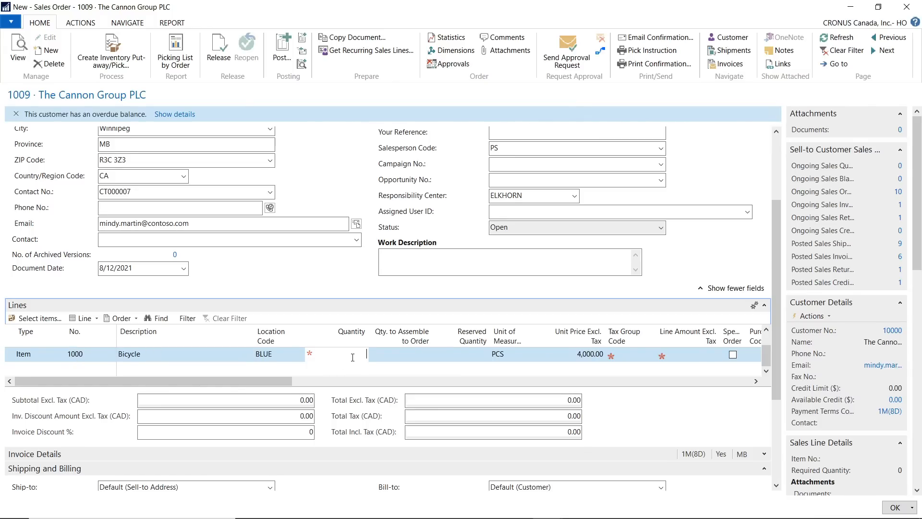
{"action": "type", "text": "10"}
{"action": "key", "text": "Tab"}
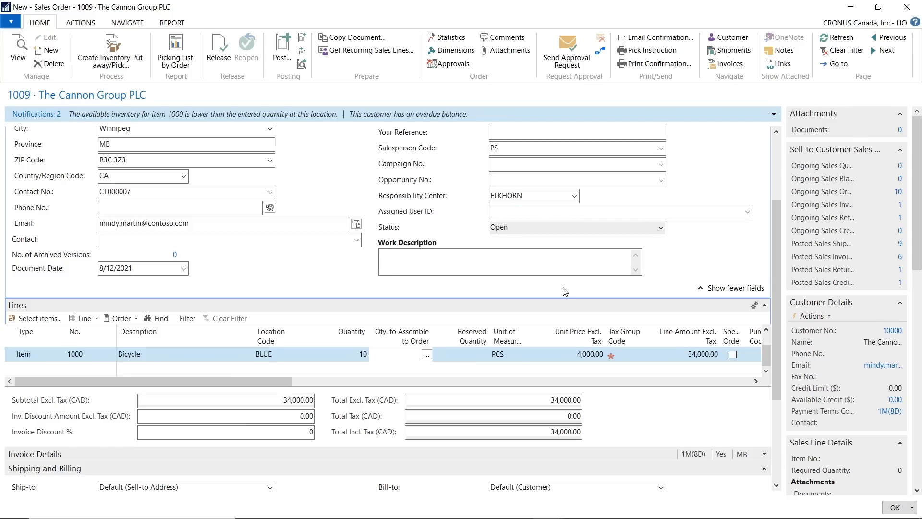
- Open the Bicycle's item card from the order's item details, review its settings, and close it
{"action": "scroll", "coordinate": [887, 399], "scroll_direction": "down", "scroll_amount": 7}
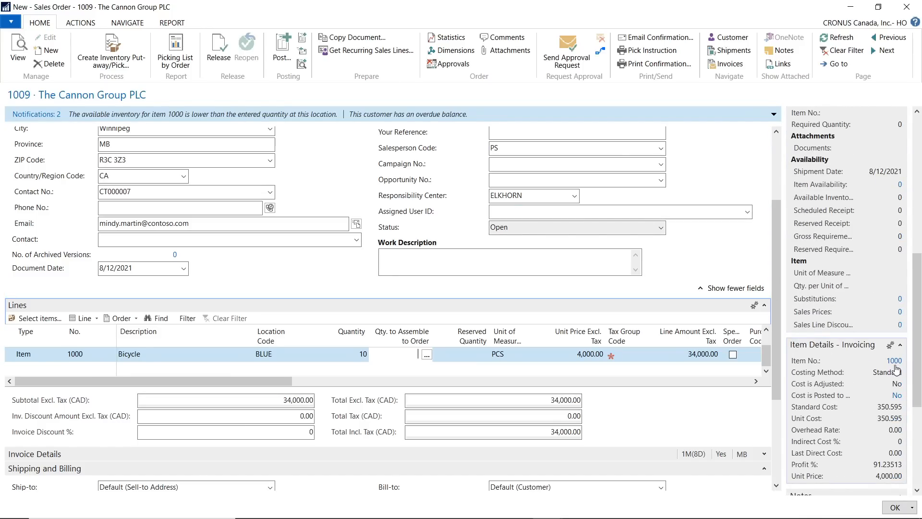
{"action": "left_click", "coordinate": [894, 360]}
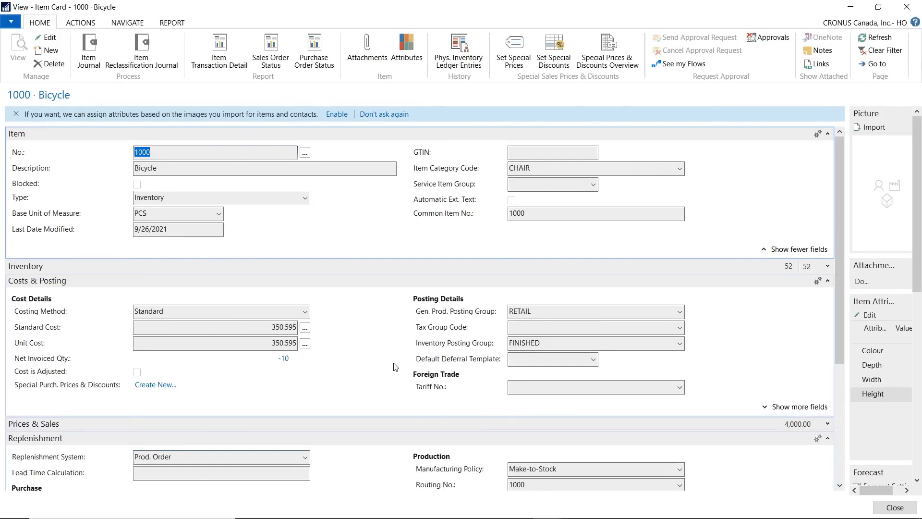
{"action": "scroll", "coordinate": [396, 367], "scroll_direction": "down", "scroll_amount": 4}
{"action": "left_click", "coordinate": [896, 508]}
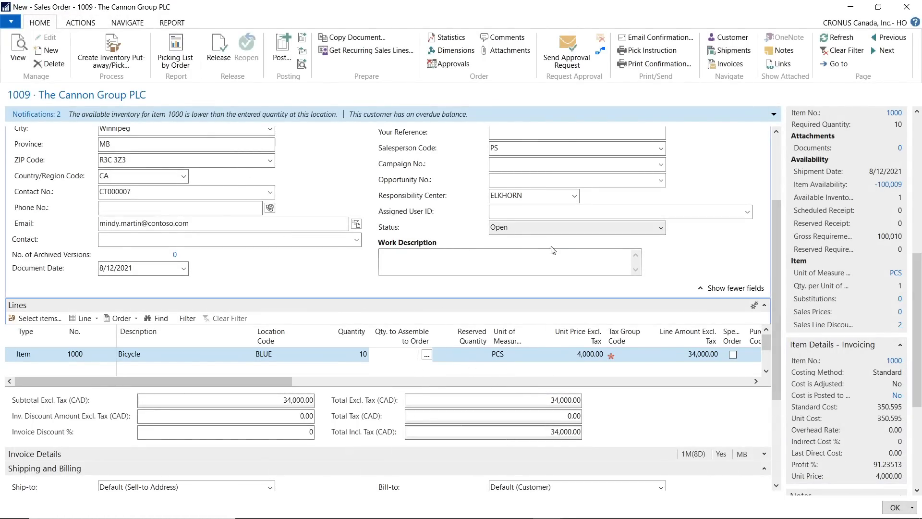
- Check the current work date from the Sales Orders list, cancel without changing it, and return to the new sales order in a maximized window
{"action": "scroll", "coordinate": [539, 245], "scroll_direction": "up", "scroll_amount": 3}
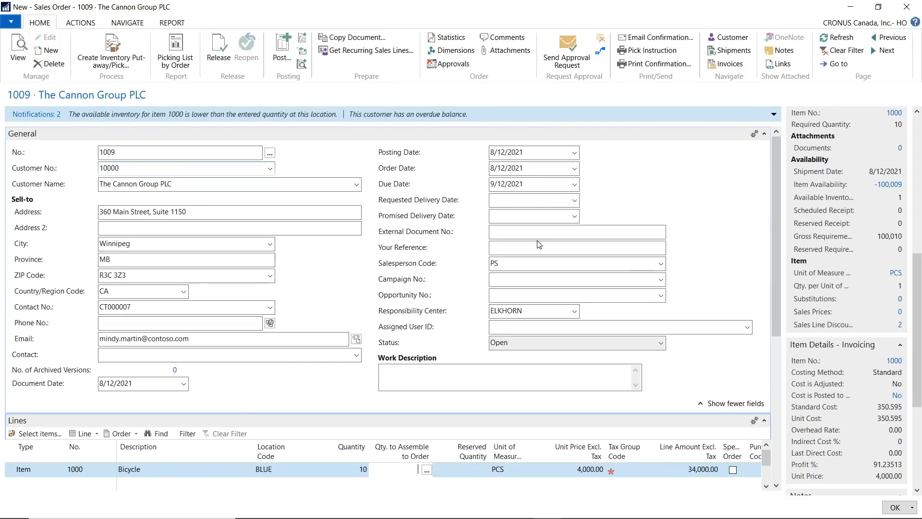
{"action": "left_click", "coordinate": [544, 202]}
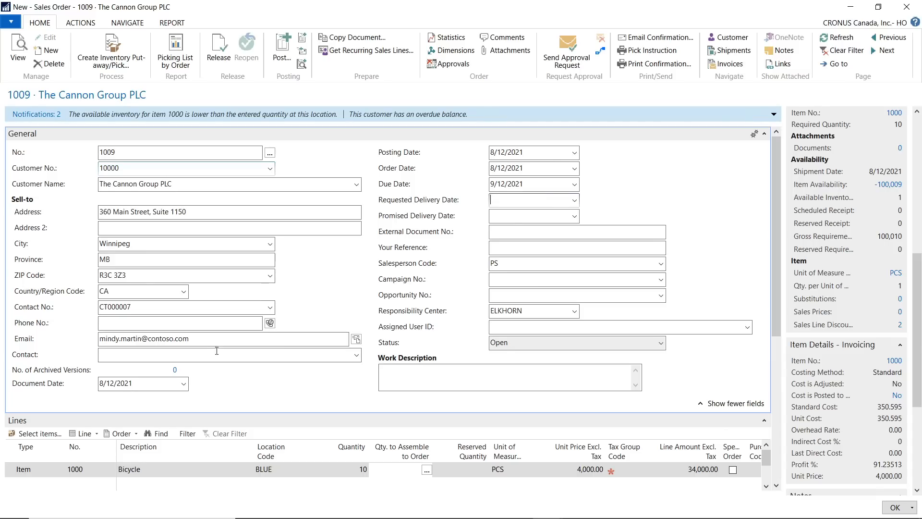
{"action": "left_click_drag", "start_coordinate": [310, 9], "coordinate": [483, 42]}
{"action": "left_click", "coordinate": [11, 45]}
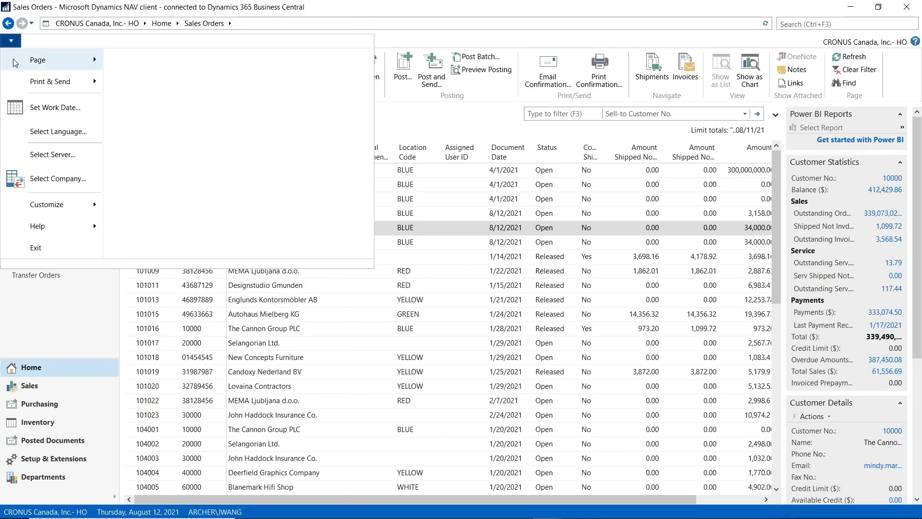
{"action": "left_click", "coordinate": [71, 110]}
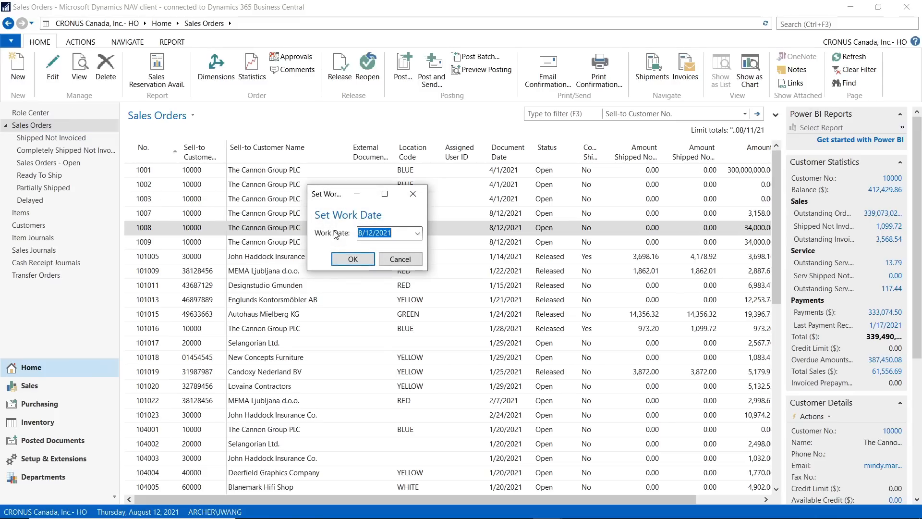
{"action": "left_click", "coordinate": [401, 259]}
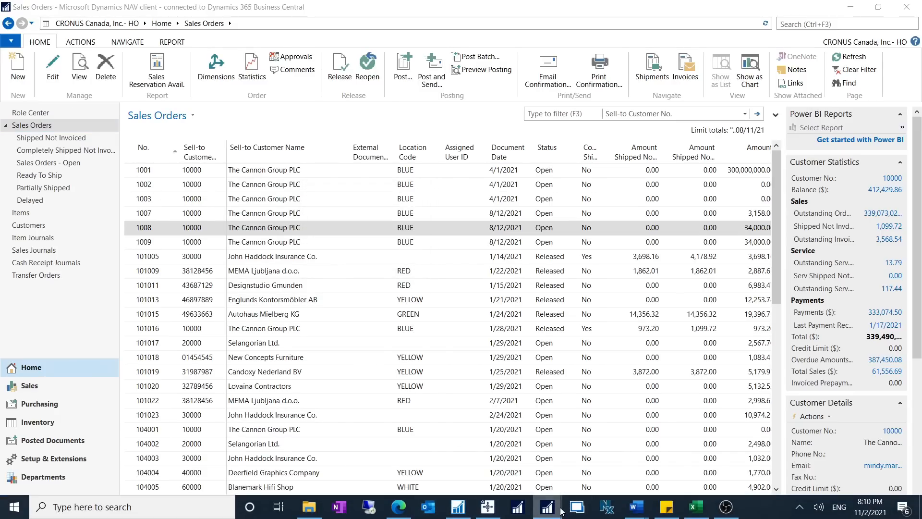
{"action": "mouse_move", "coordinate": [548, 507]}
{"action": "left_click", "coordinate": [642, 472]}
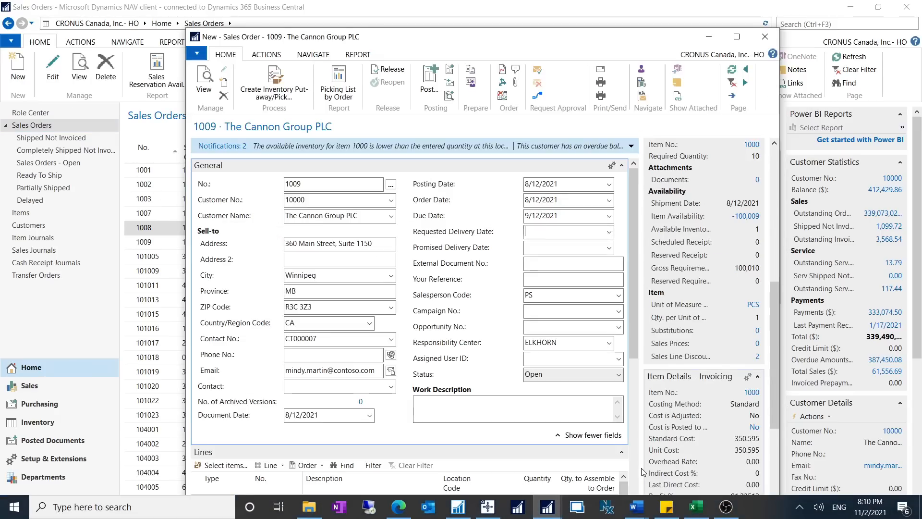
{"action": "left_click", "coordinate": [737, 36]}
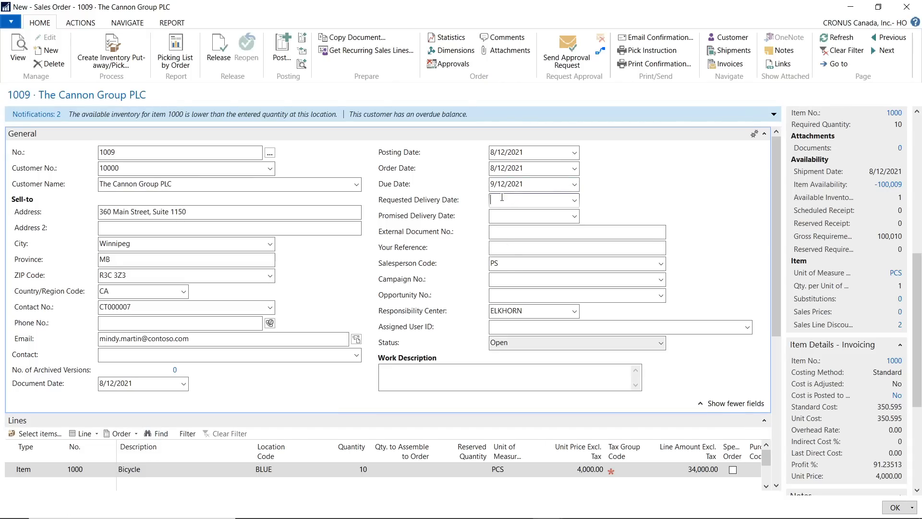
- Set the order's Requested Delivery Date to 9/1/2021 and accept updating the order lines
{"action": "type", "text": "9/1/2021"}
{"action": "key", "text": "Tab"}
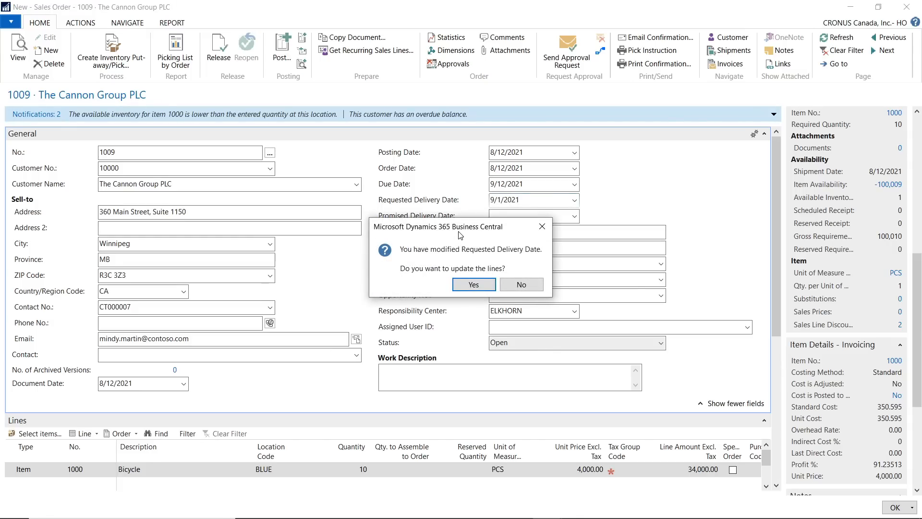
{"action": "left_click_drag", "start_coordinate": [461, 230], "coordinate": [325, 222]}
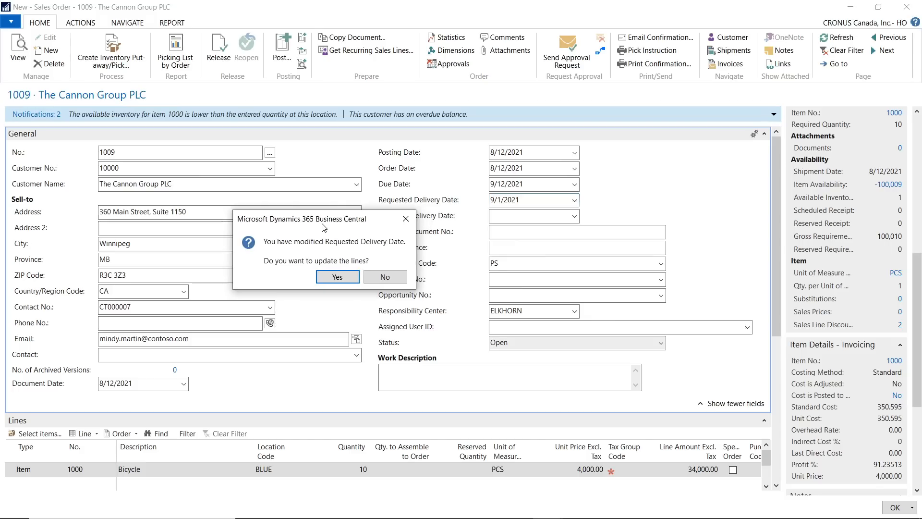
{"action": "left_click", "coordinate": [337, 277]}
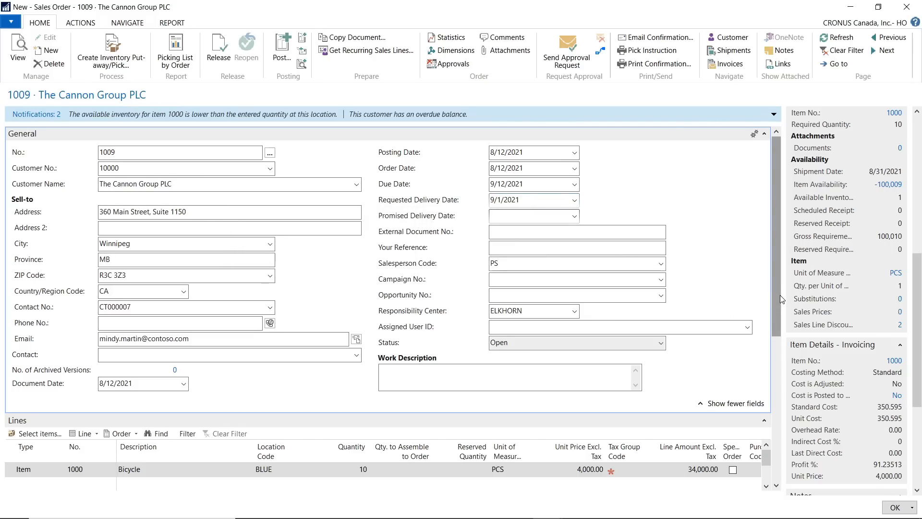
- Examine the Bicycle line's Planned Delivery Date, Planned Shipment Date and Shipment Date alongside the order's header dates
{"action": "scroll", "coordinate": [780, 295], "scroll_direction": "down", "scroll_amount": 3}
{"action": "left_click_drag", "start_coordinate": [254, 395], "coordinate": [711, 393]}
{"action": "mouse_move", "coordinate": [258, 357]}
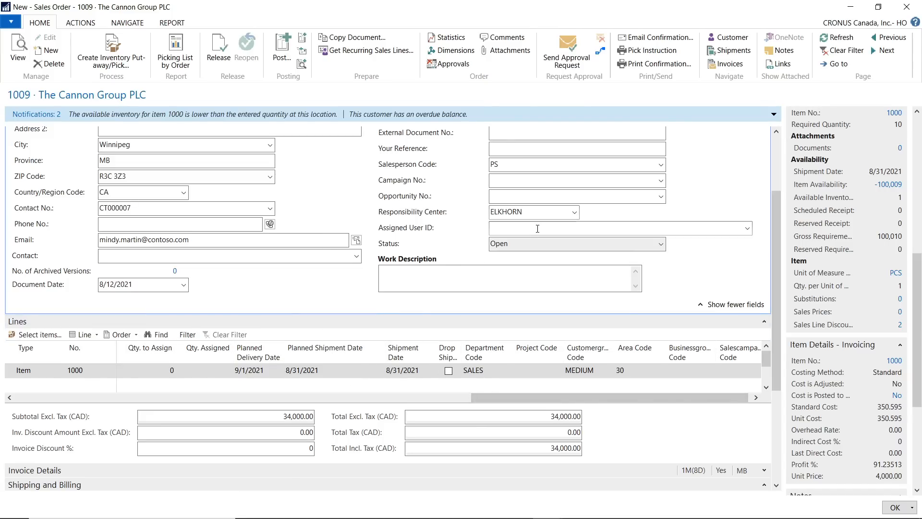
{"action": "scroll", "coordinate": [538, 228], "scroll_direction": "up", "scroll_amount": 3}
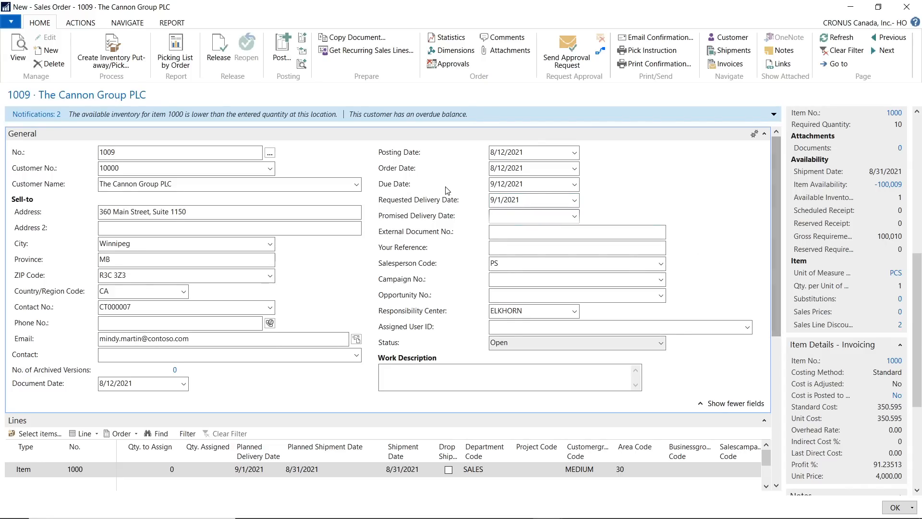
- Check the Outbound Whse. Handling Time and Shipping Time in the order's Shipping and Billing section
{"action": "scroll", "coordinate": [774, 298], "scroll_direction": "down", "scroll_amount": 1}
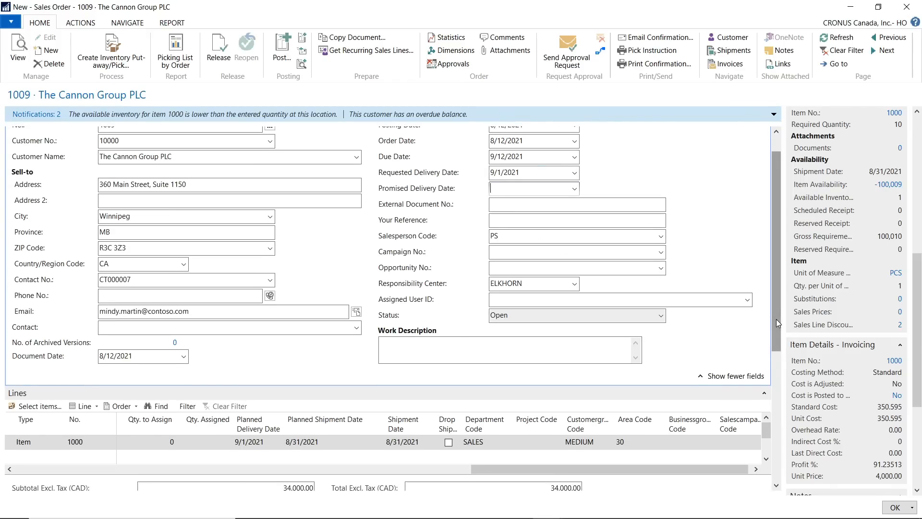
{"action": "left_click_drag", "start_coordinate": [776, 319], "coordinate": [776, 345]}
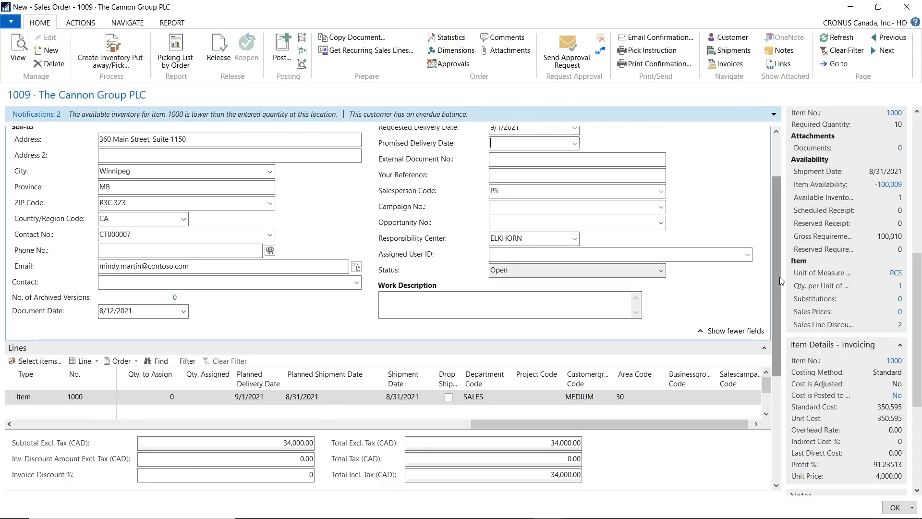
{"action": "left_click_drag", "start_coordinate": [779, 277], "coordinate": [777, 397]}
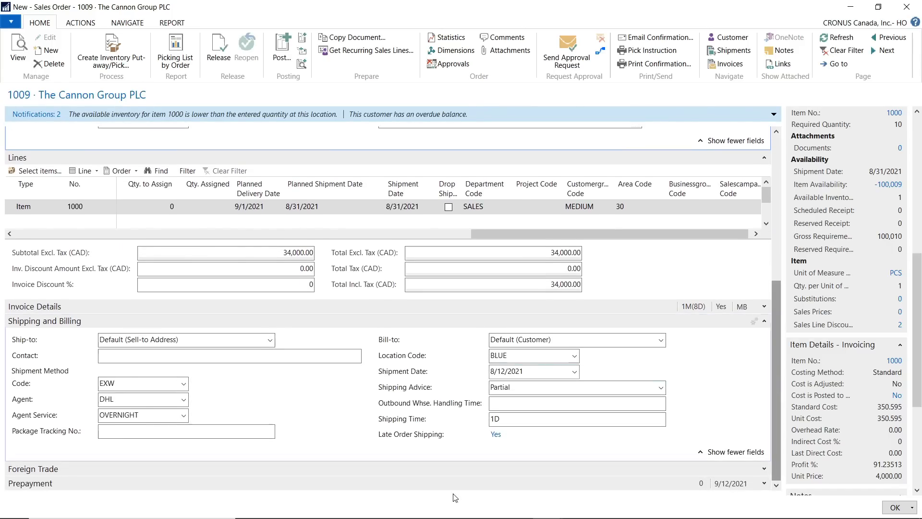
{"action": "left_click", "coordinate": [492, 420]}
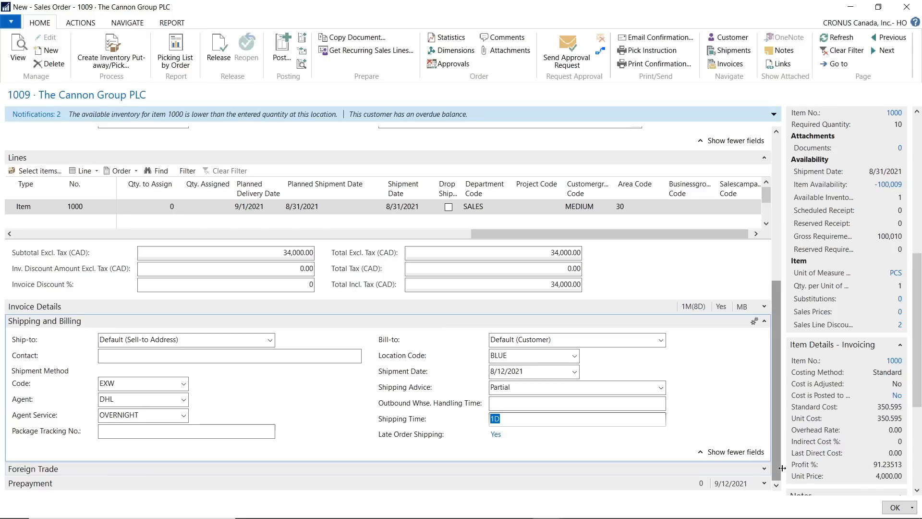
- Return to the Bicycle line and compare its Planned Shipment Date with its Shipment Date
{"action": "left_click_drag", "start_coordinate": [780, 478], "coordinate": [780, 414]}
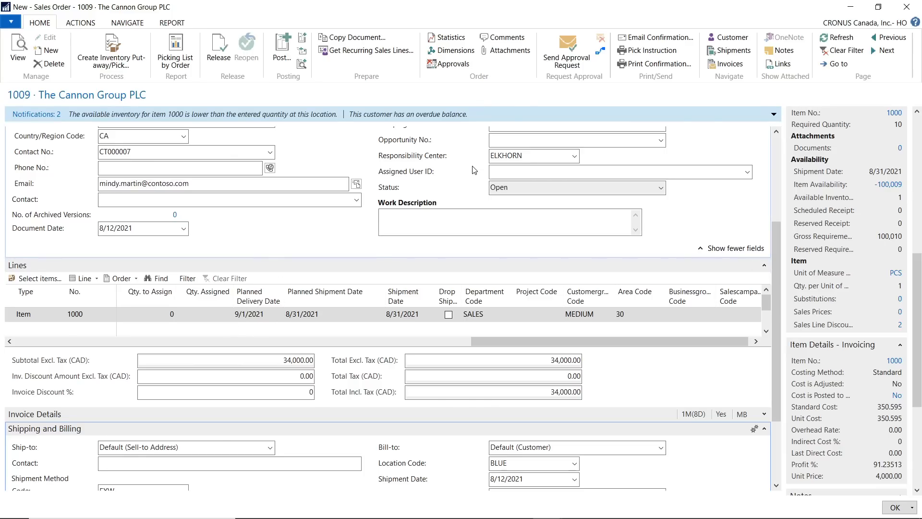
{"action": "scroll", "coordinate": [474, 170], "scroll_direction": "up", "scroll_amount": 2}
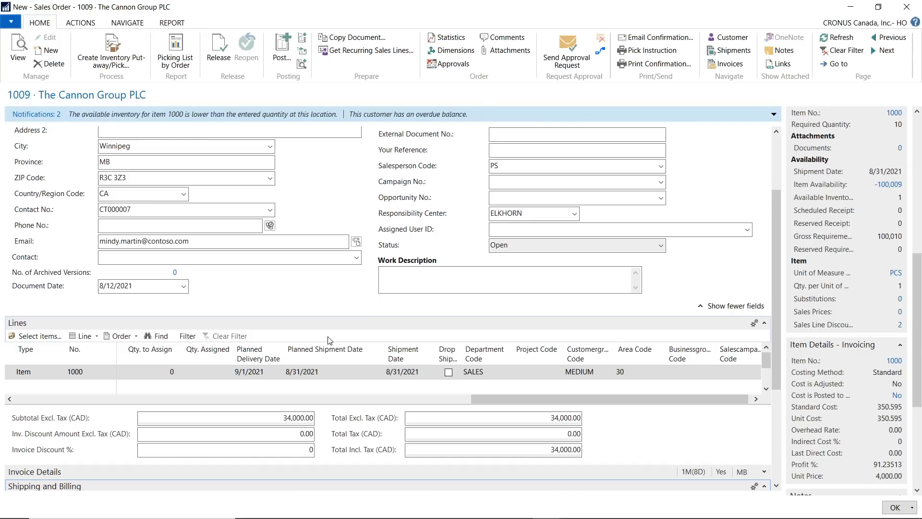
{"action": "left_click", "coordinate": [306, 372]}
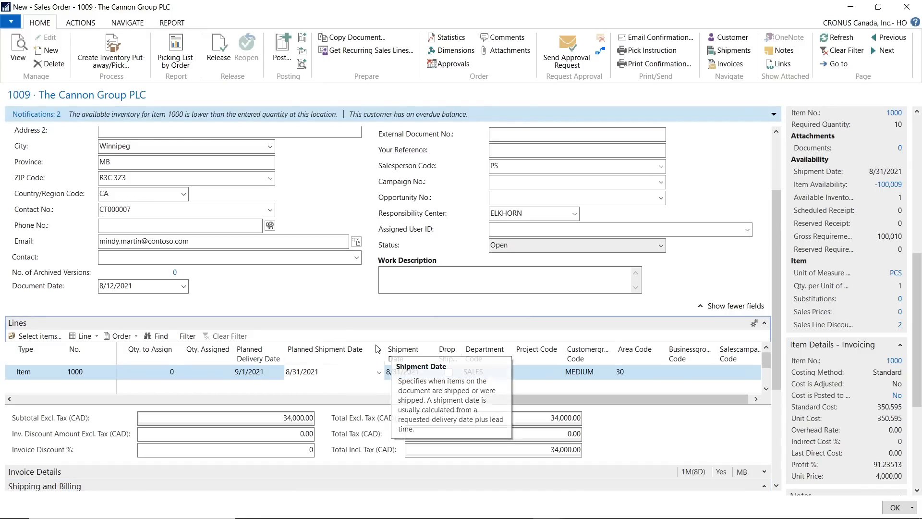
- Open the BLUE location card from the Locations list and check its Outbound Whse. Handling Time
{"action": "left_click", "coordinate": [400, 350]}
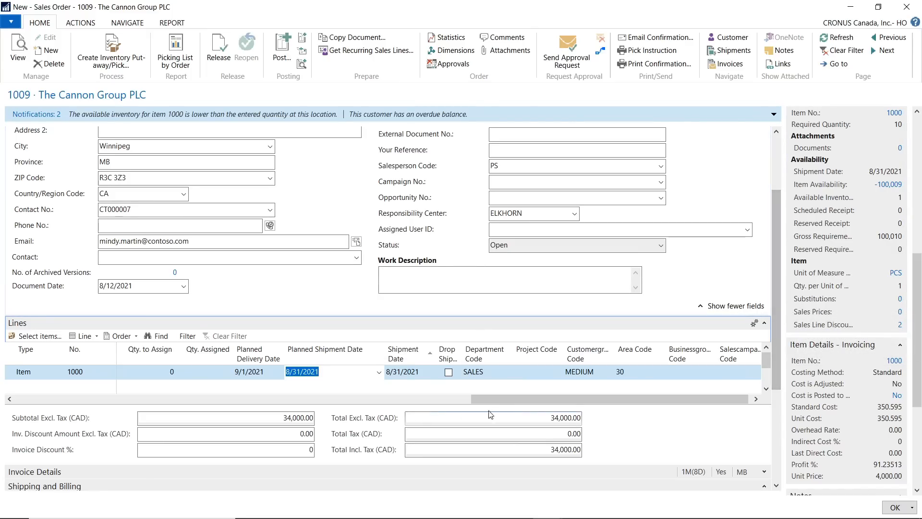
{"action": "left_click_drag", "start_coordinate": [506, 402], "coordinate": [43, 401]}
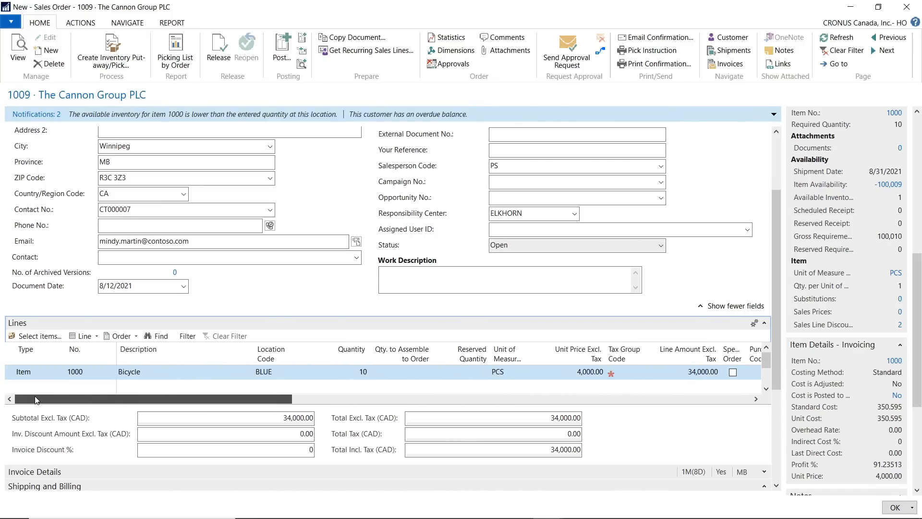
{"action": "left_click", "coordinate": [852, 7]}
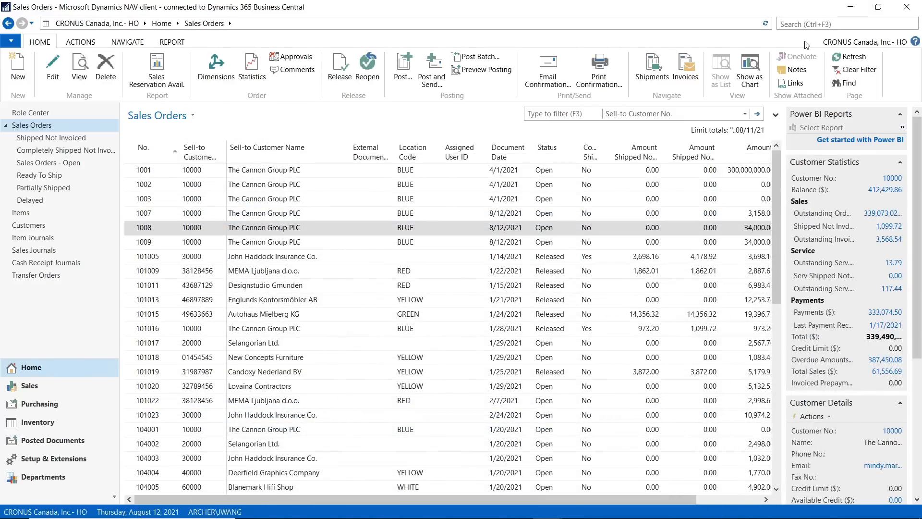
{"action": "left_click", "coordinate": [802, 27]}
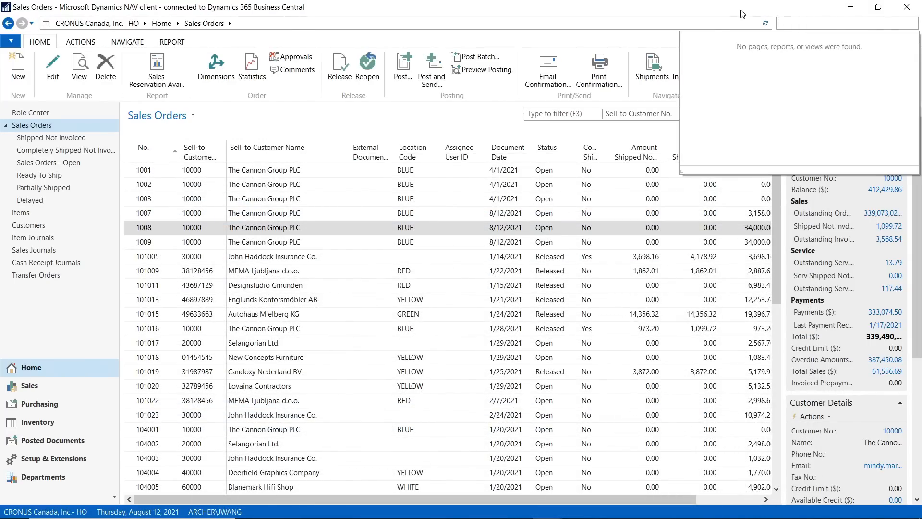
{"action": "type", "text": "locations"}
{"action": "key", "text": "Return"}
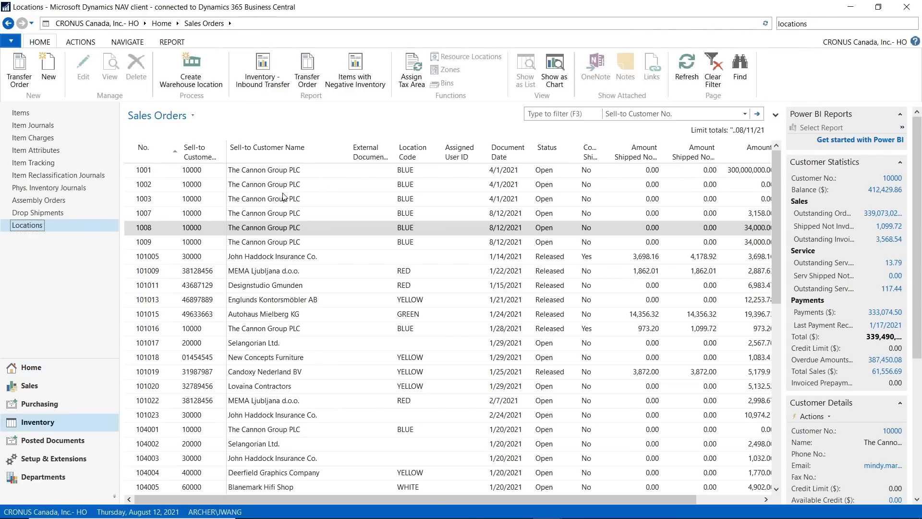
{"action": "double_click", "coordinate": [144, 171]}
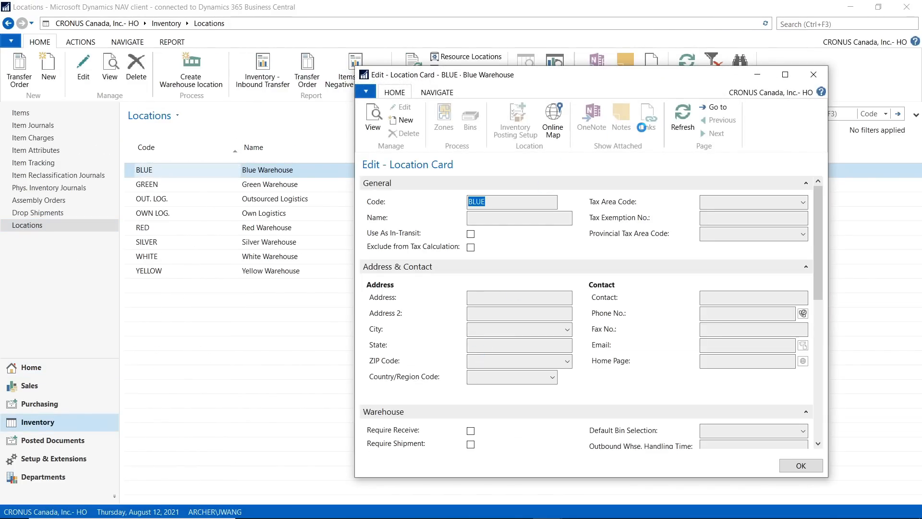
{"action": "left_click", "coordinate": [785, 74]}
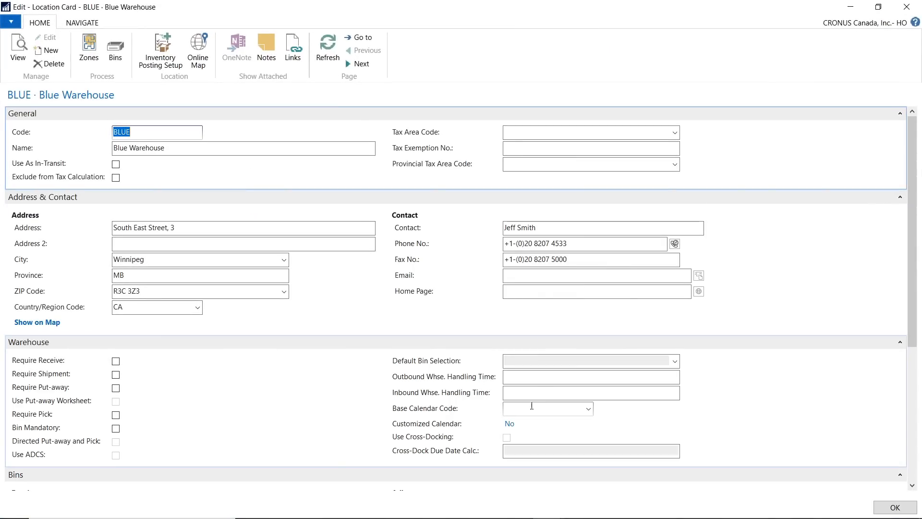
{"action": "left_click", "coordinate": [543, 378]}
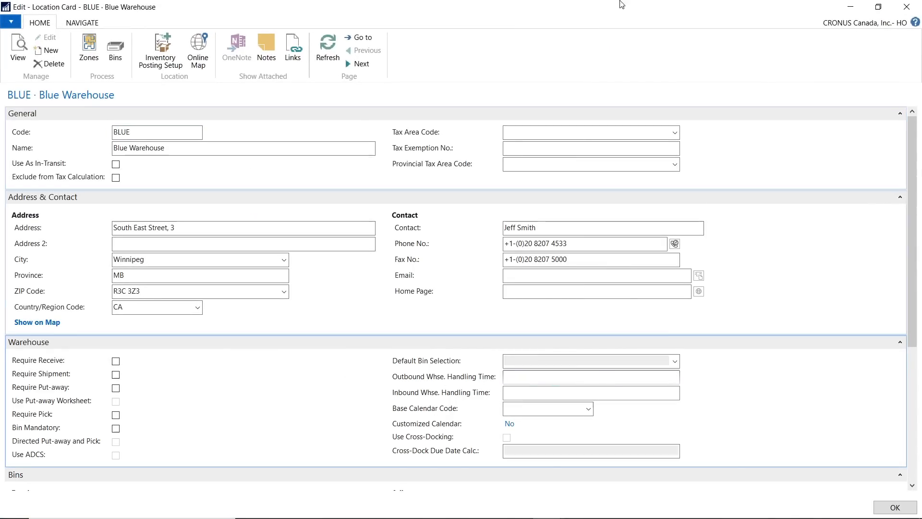
{"action": "left_click", "coordinate": [906, 8]}
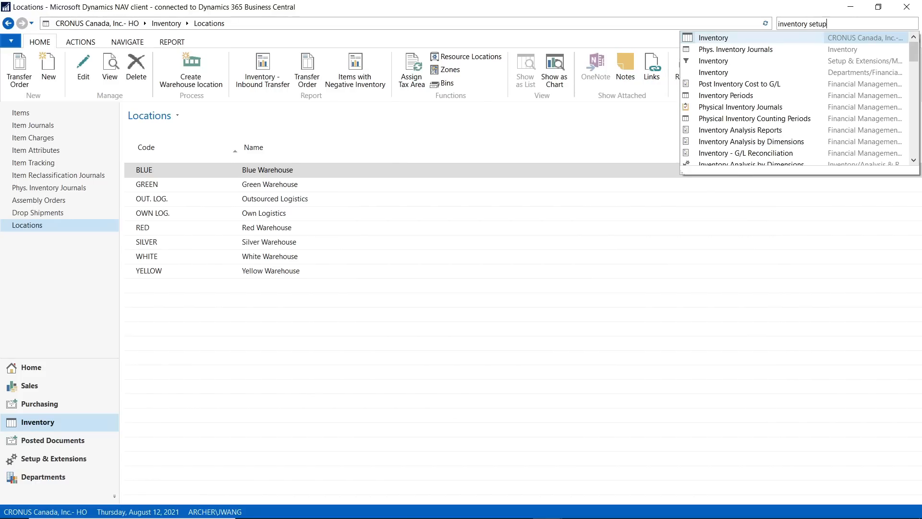
- Open Inventory Setup, check its Outbound Whse. Handling Time, and return to the Locations list
{"action": "left_click", "coordinate": [735, 42]}
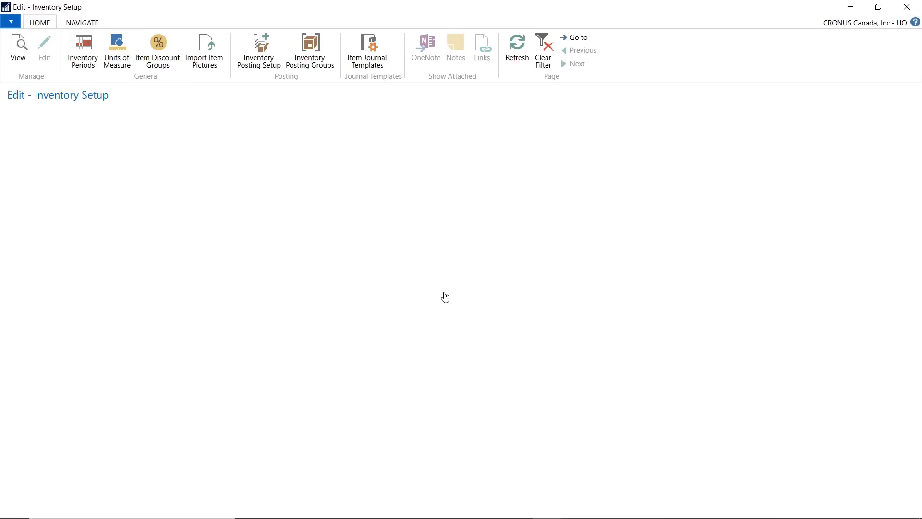
{"action": "left_click", "coordinate": [457, 164]}
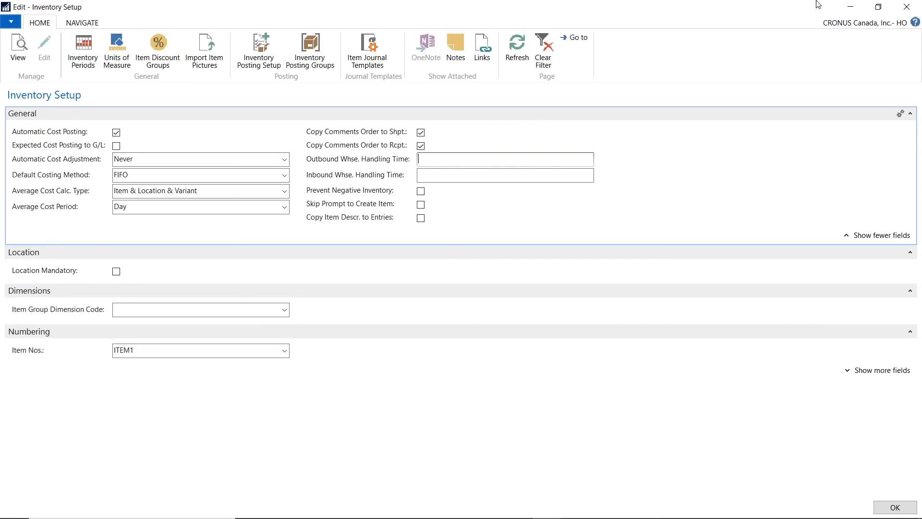
{"action": "left_click", "coordinate": [907, 6]}
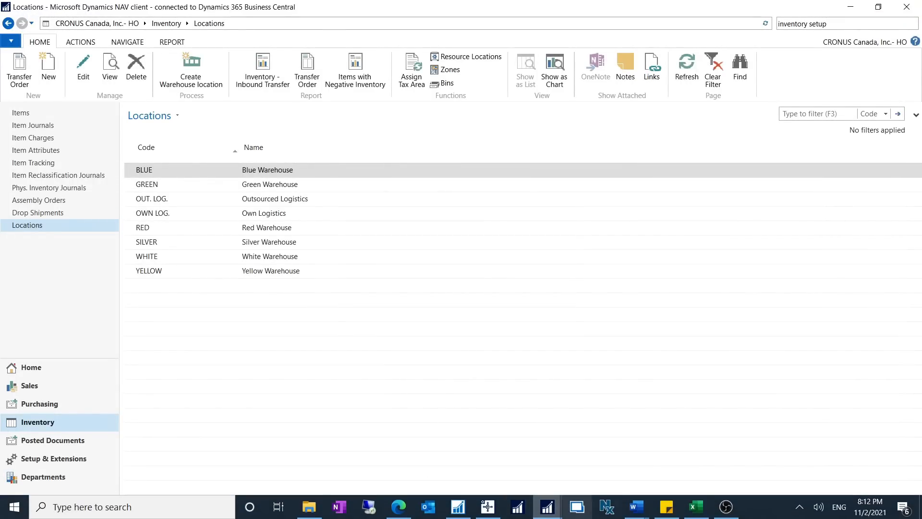
{"action": "left_click", "coordinate": [481, 278]}
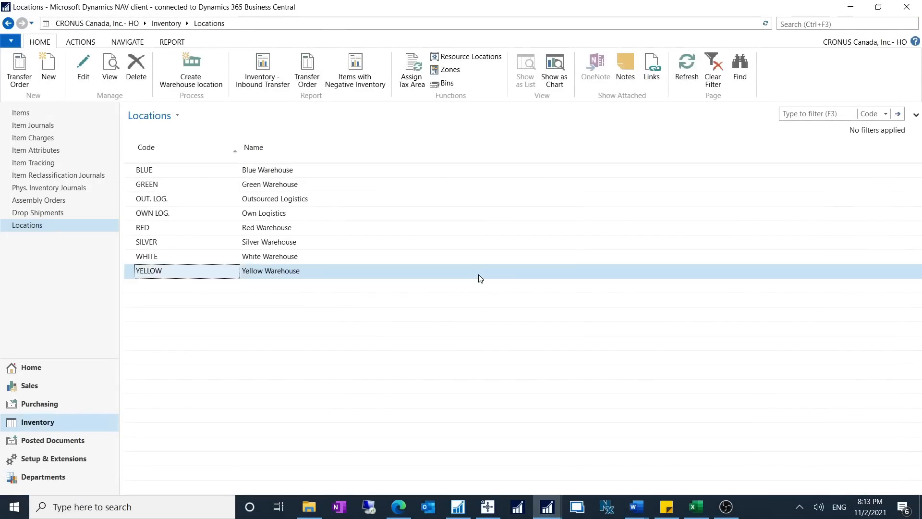
- Set the BLUE location's Outbound Whse. Handling Time to 1D and close its card
{"action": "double_click", "coordinate": [139, 168]}
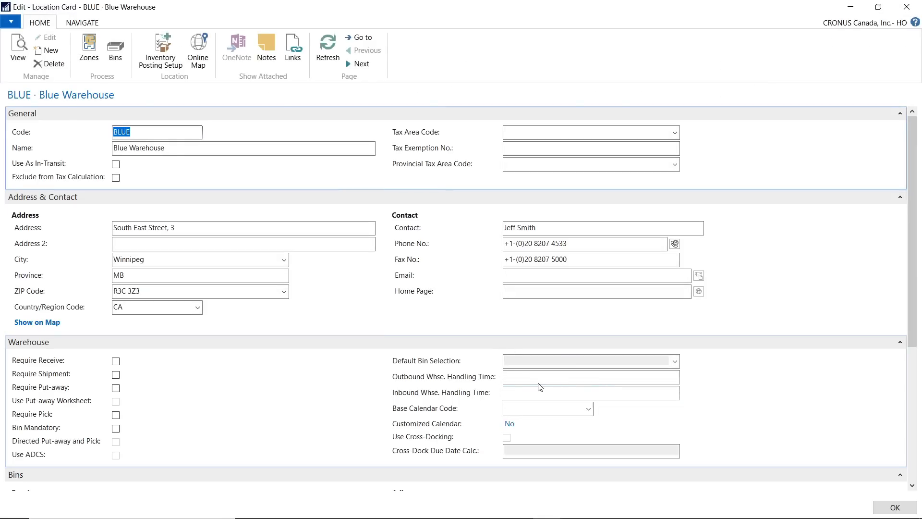
{"action": "left_click", "coordinate": [541, 376]}
{"action": "type", "text": "1D"}
{"action": "left_click", "coordinate": [590, 389]}
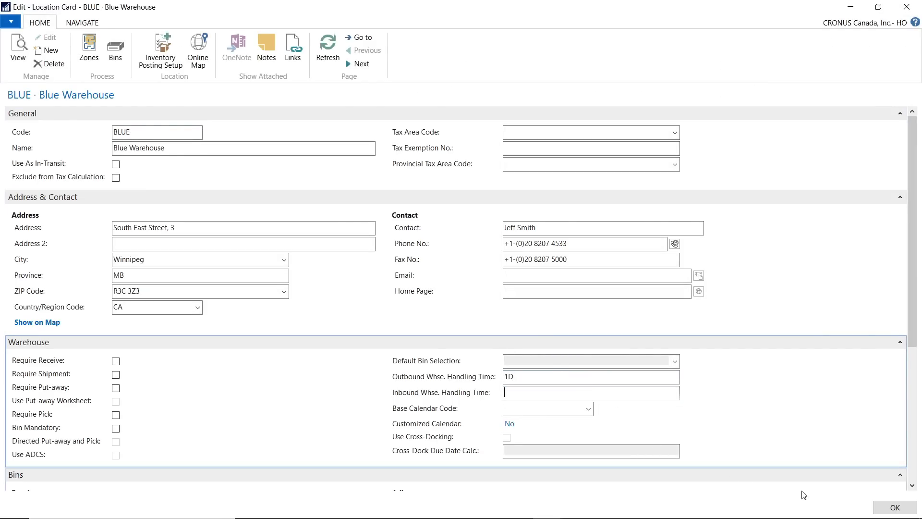
{"action": "left_click", "coordinate": [895, 507]}
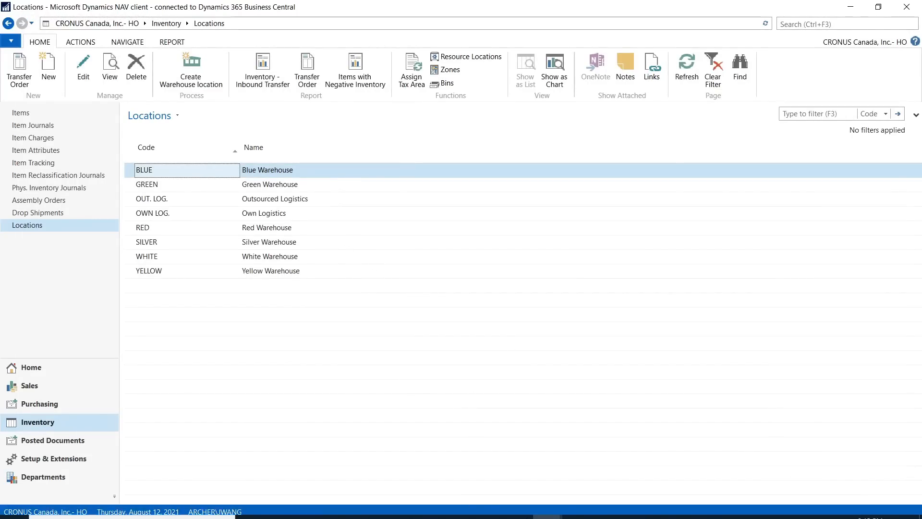
- Return to sales order 1009, set its Requested Delivery Date to 9/2/2021 and accept updating the lines
{"action": "left_click", "coordinate": [548, 507]}
{"action": "left_click", "coordinate": [661, 470]}
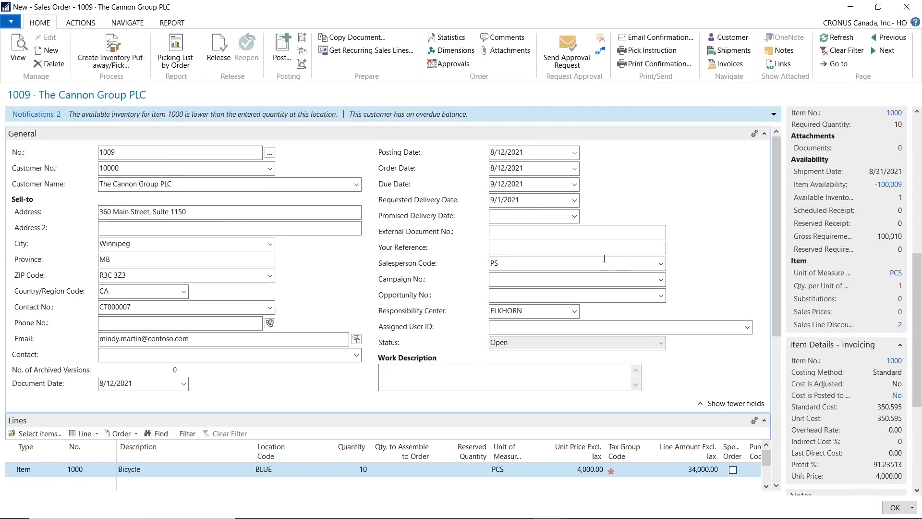
{"action": "left_click", "coordinate": [501, 199]}
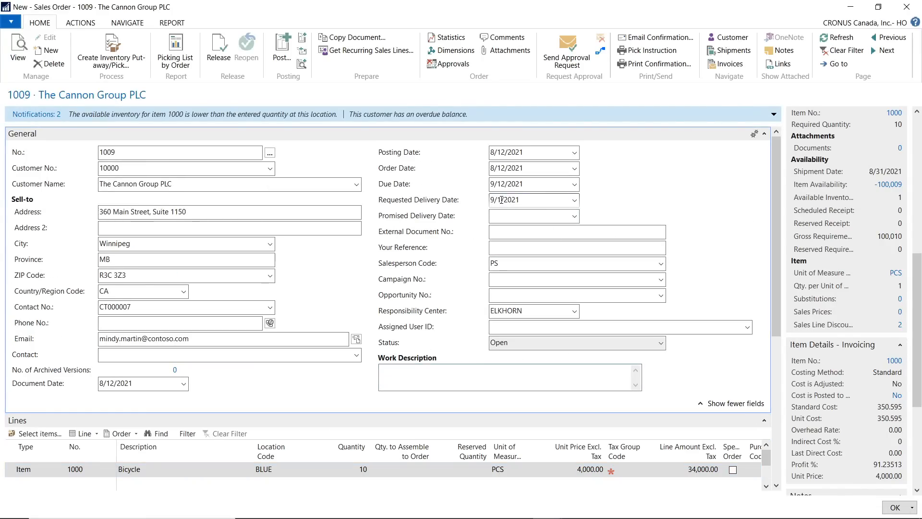
{"action": "key", "text": "Tab"}
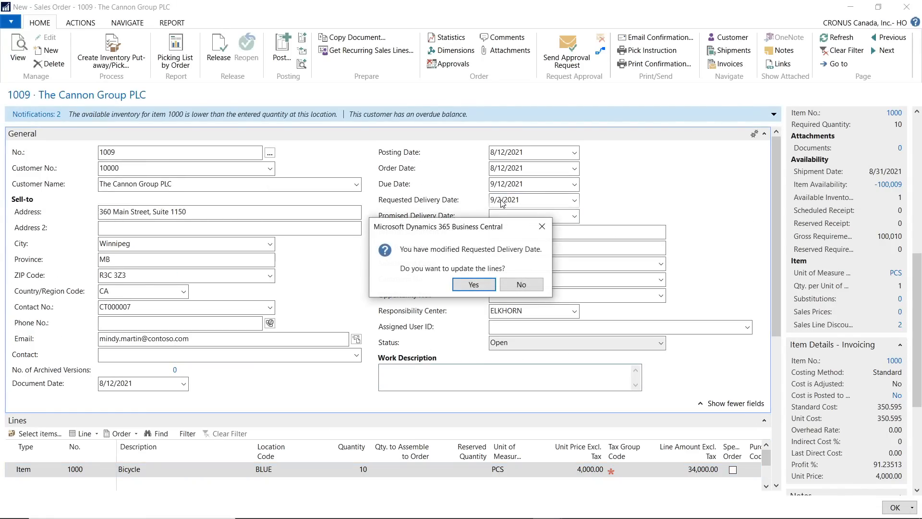
{"action": "left_click", "coordinate": [473, 285]}
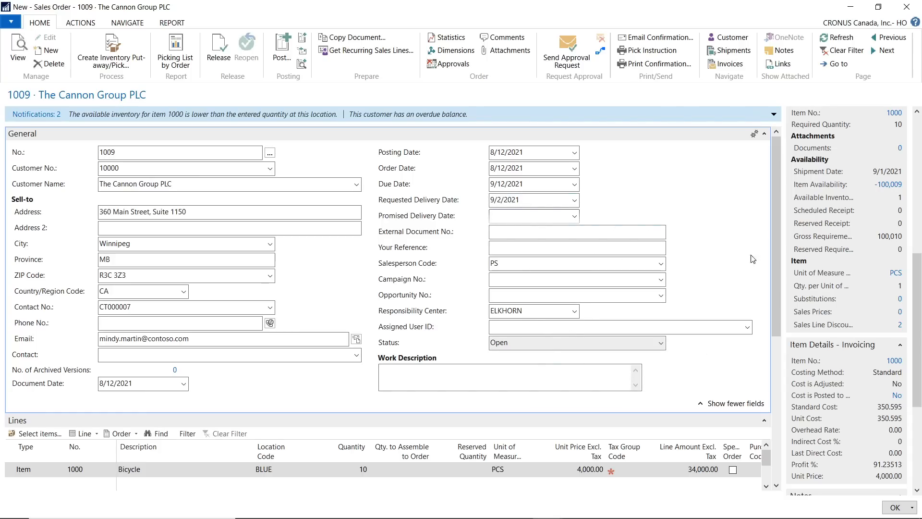
- Set the Requested Delivery Date to 9/1/2021, accept updating the lines, and check the Bicycle line's planned and shipment dates
{"action": "left_click_drag", "start_coordinate": [775, 279], "coordinate": [772, 313]}
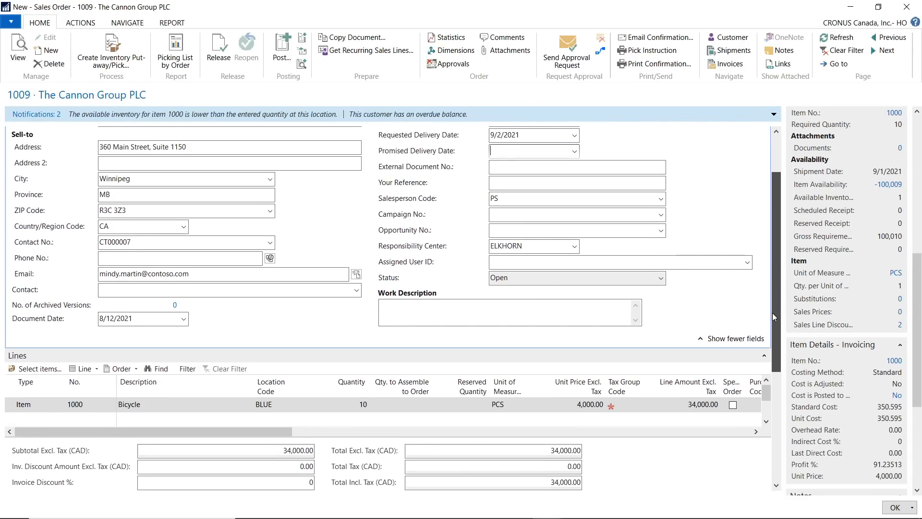
{"action": "mouse_move", "coordinate": [224, 431]}
{"action": "left_mouse_down"}
{"action": "mouse_move", "coordinate": [551, 436]}
{"action": "mouse_move", "coordinate": [626, 424]}
{"action": "mouse_move", "coordinate": [226, 417]}
{"action": "left_mouse_up"}
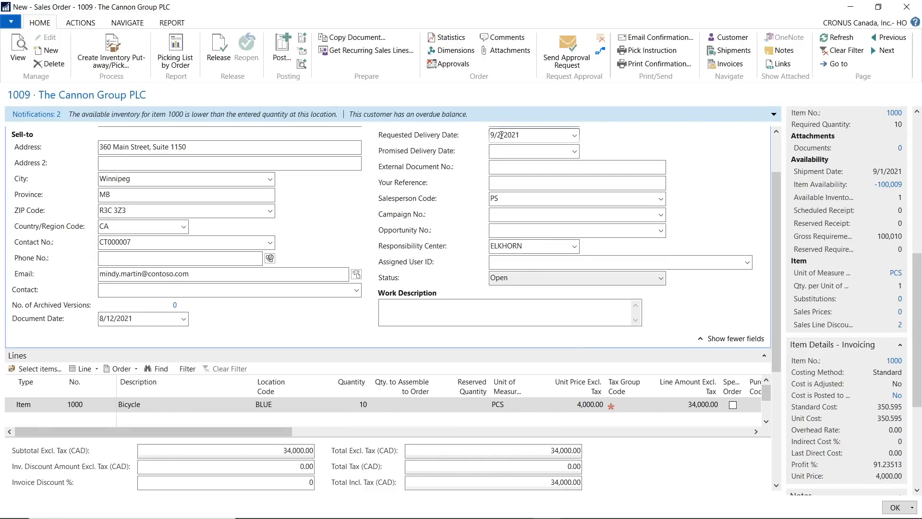
{"action": "left_click", "coordinate": [517, 175]}
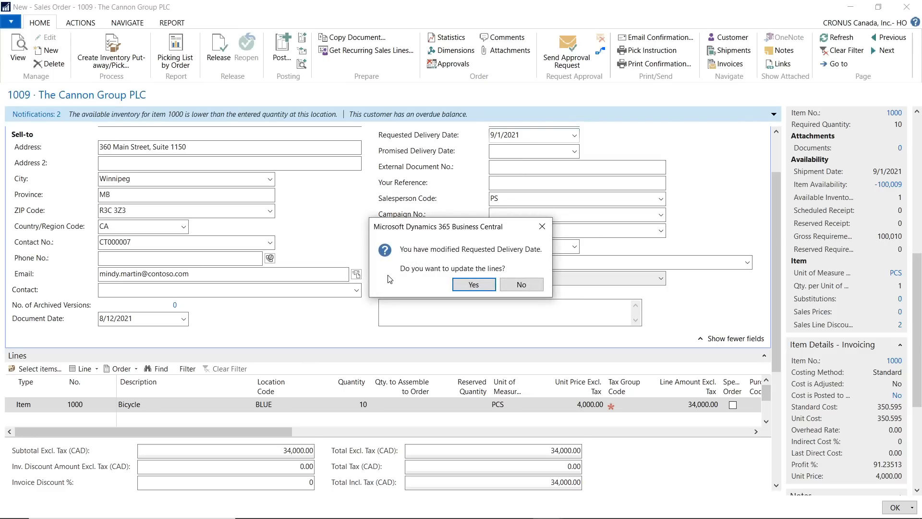
{"action": "left_click", "coordinate": [474, 284]}
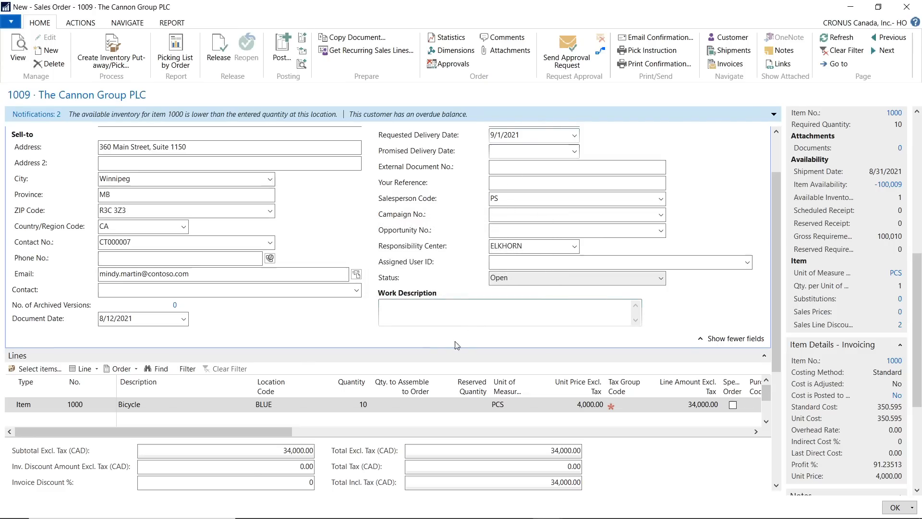
{"action": "left_click_drag", "start_coordinate": [237, 432], "coordinate": [602, 438]}
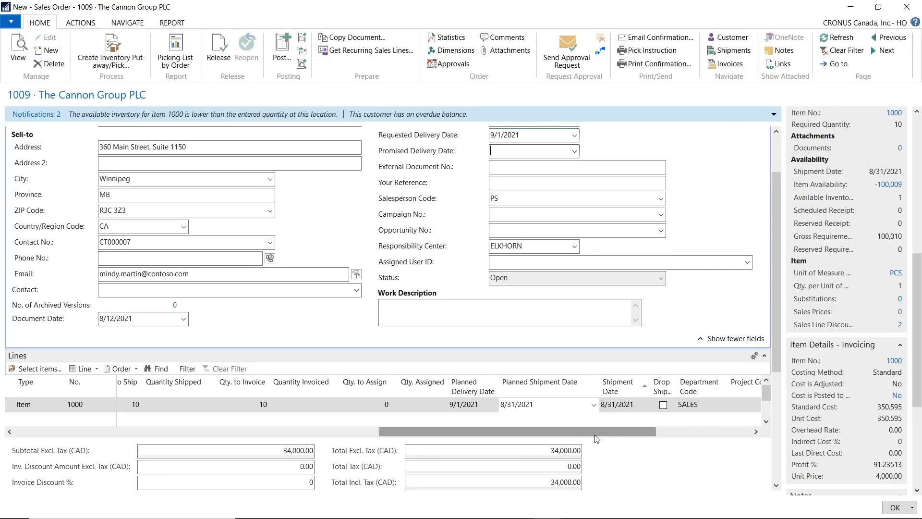
{"action": "left_click_drag", "start_coordinate": [595, 437], "coordinate": [231, 436]}
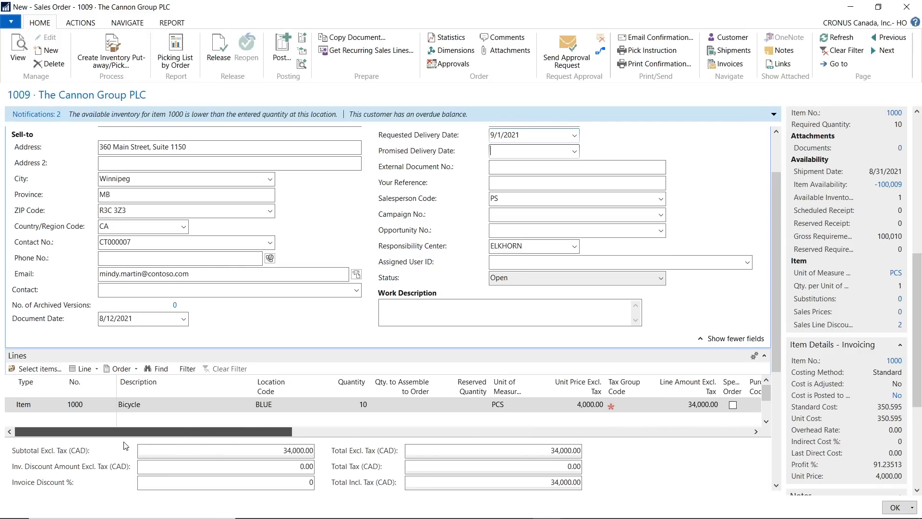
- Delete the existing Bicycle line from the sales order and confirm the deletion
{"action": "right_click", "coordinate": [8, 405]}
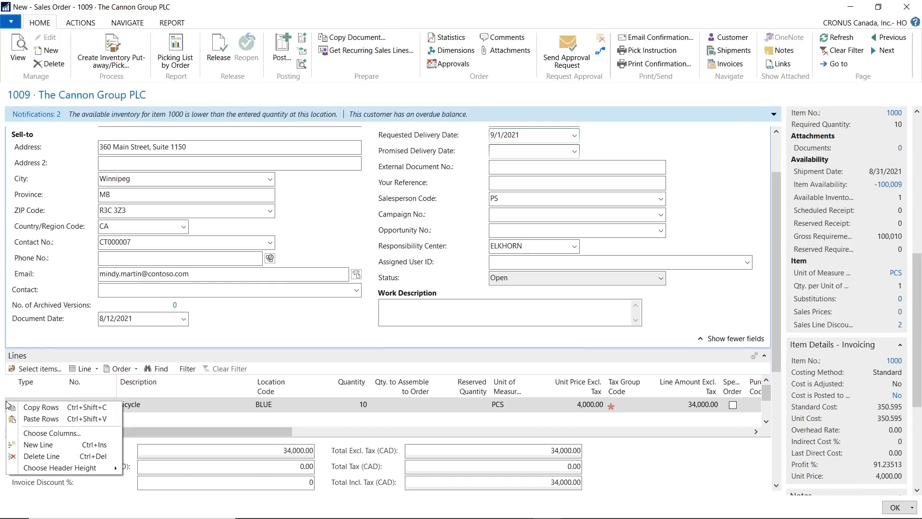
{"action": "left_click", "coordinate": [44, 446]}
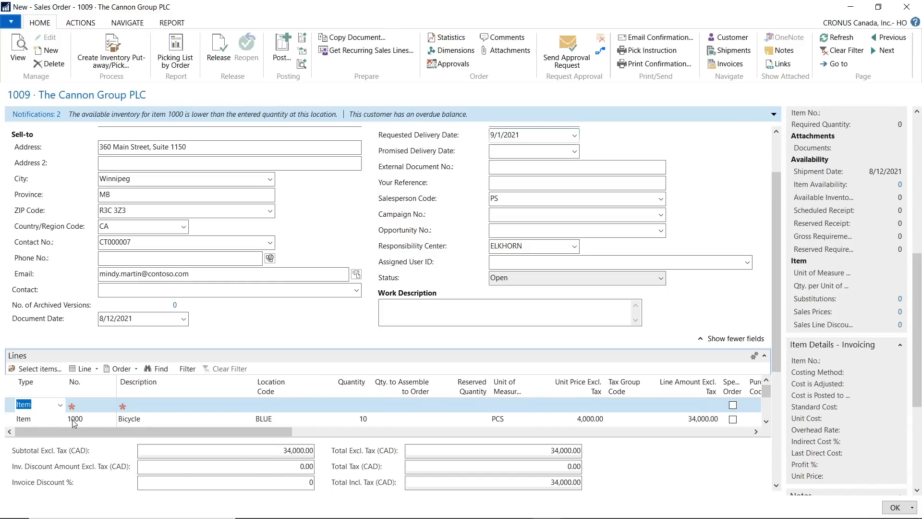
{"action": "left_click", "coordinate": [8, 418]}
{"action": "right_click", "coordinate": [10, 411]}
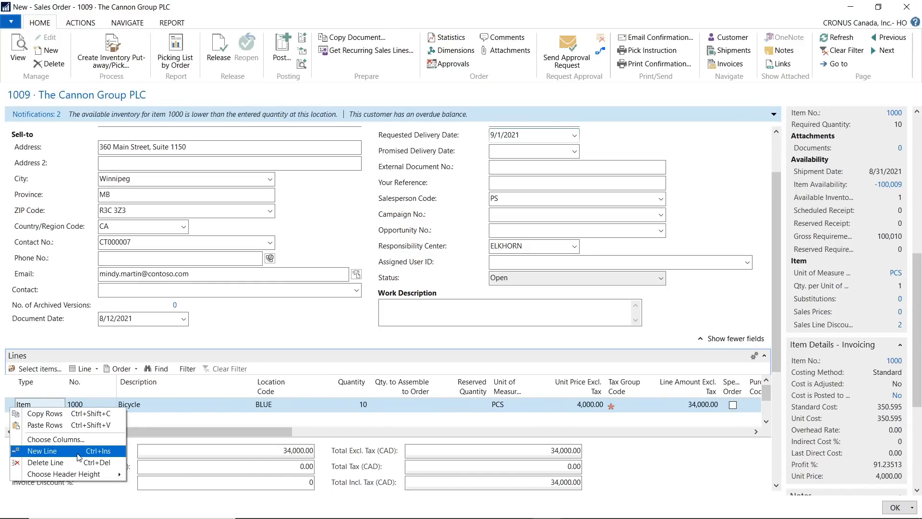
{"action": "left_click", "coordinate": [36, 461]}
{"action": "left_click", "coordinate": [442, 278]}
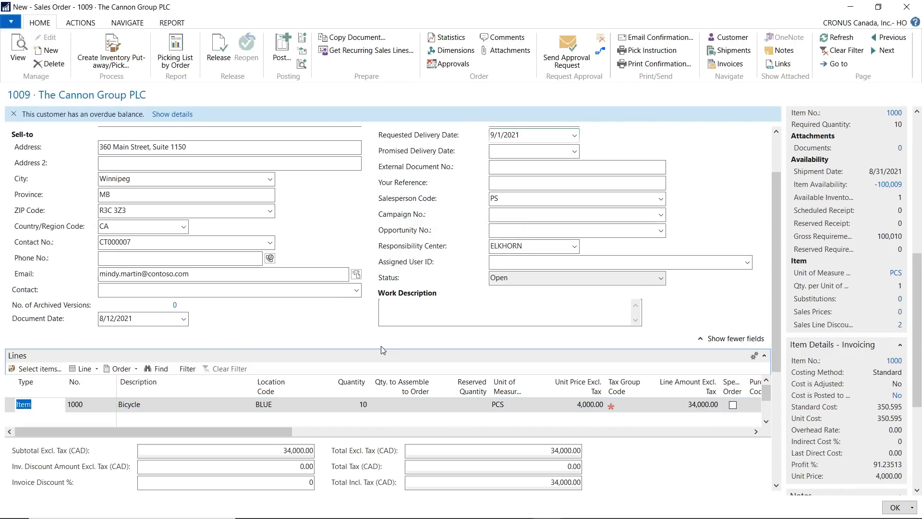
- Add a new line for item 1000 with quantity 10 and compare its planned and shipment dates with the header's dates
{"action": "left_click", "coordinate": [98, 403]}
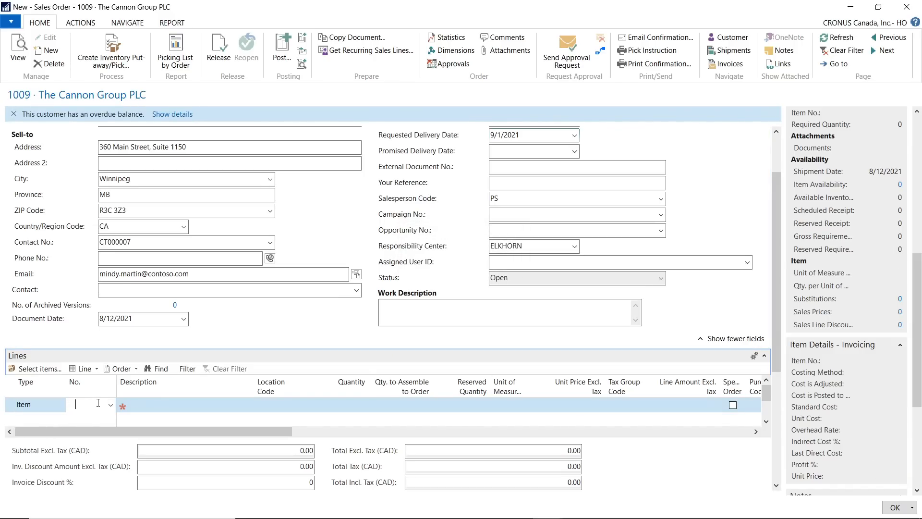
{"action": "type", "text": "1000"}
{"action": "key", "text": "Return"}
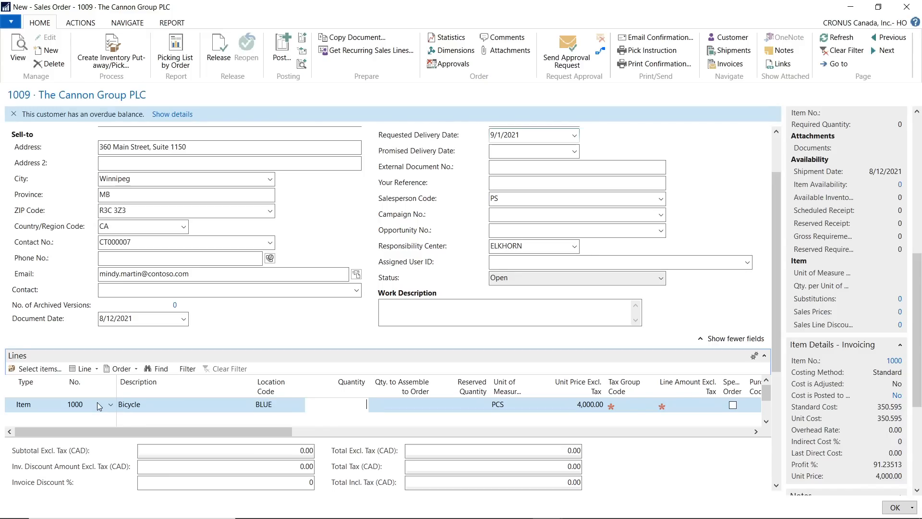
{"action": "type", "text": "10"}
{"action": "key", "text": "Return"}
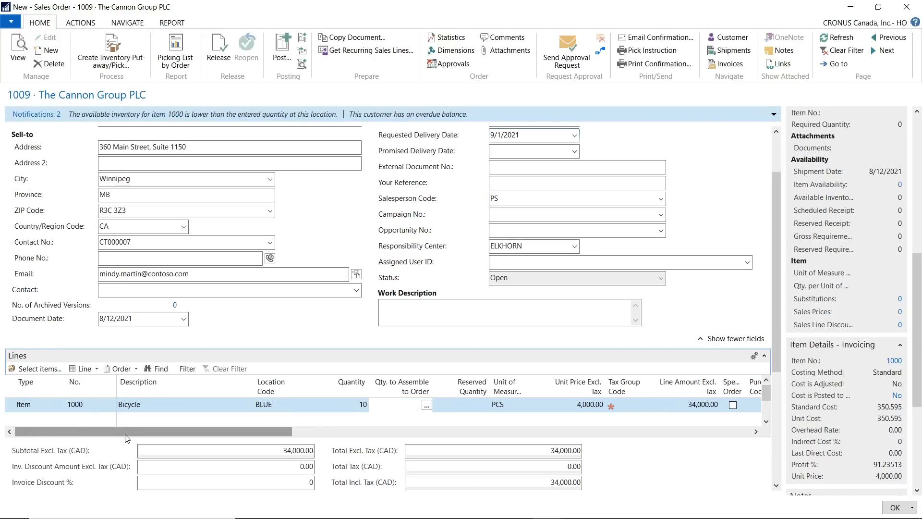
{"action": "left_click_drag", "start_coordinate": [94, 428], "coordinate": [551, 430]}
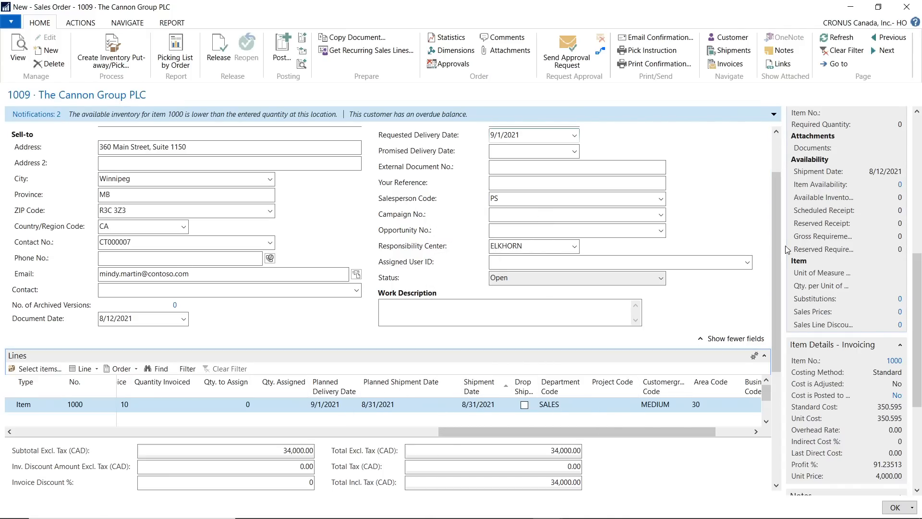
{"action": "left_click_drag", "start_coordinate": [779, 248], "coordinate": [783, 201]}
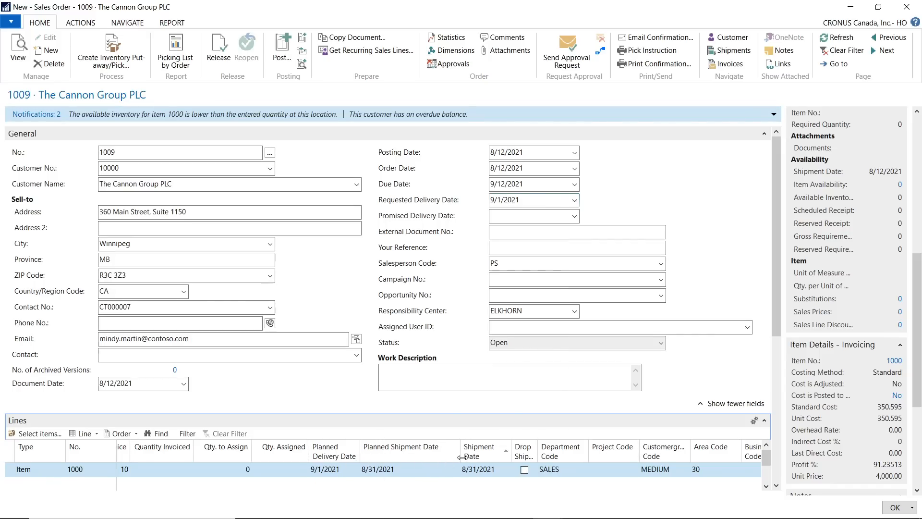
- Check the Location Code and Outbound Whse. Handling Time in the sales order's Shipping and Billing details, and close the order
{"action": "scroll", "coordinate": [473, 462], "scroll_direction": "down", "scroll_amount": 1}
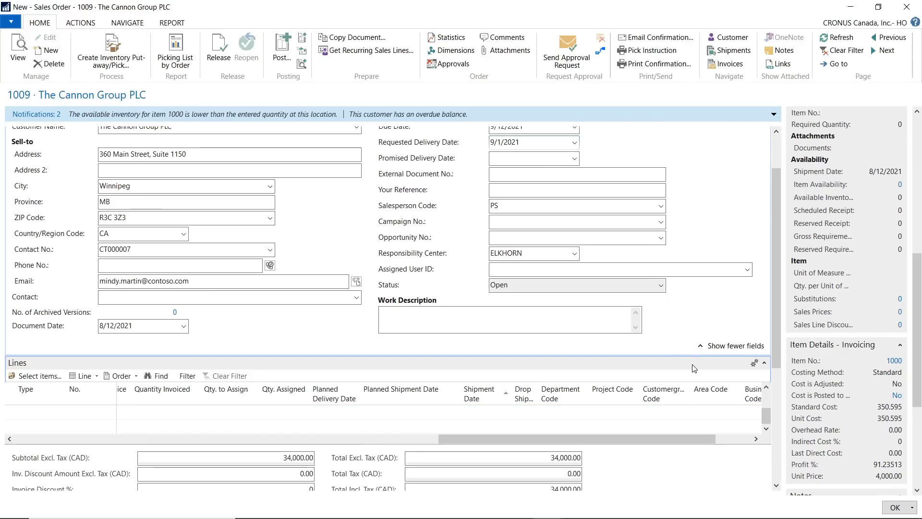
{"action": "left_click", "coordinate": [448, 431]}
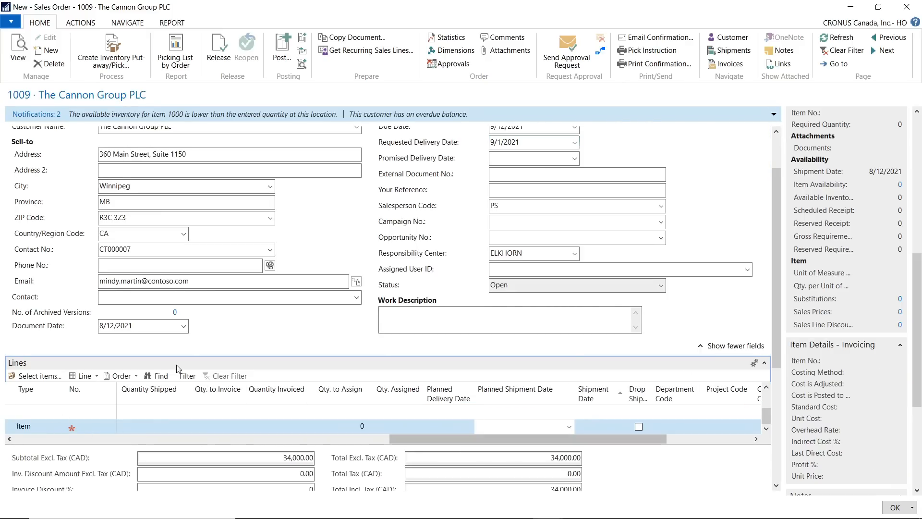
{"action": "left_click_drag", "start_coordinate": [766, 417], "coordinate": [767, 393]}
{"action": "left_click_drag", "start_coordinate": [773, 283], "coordinate": [774, 436]}
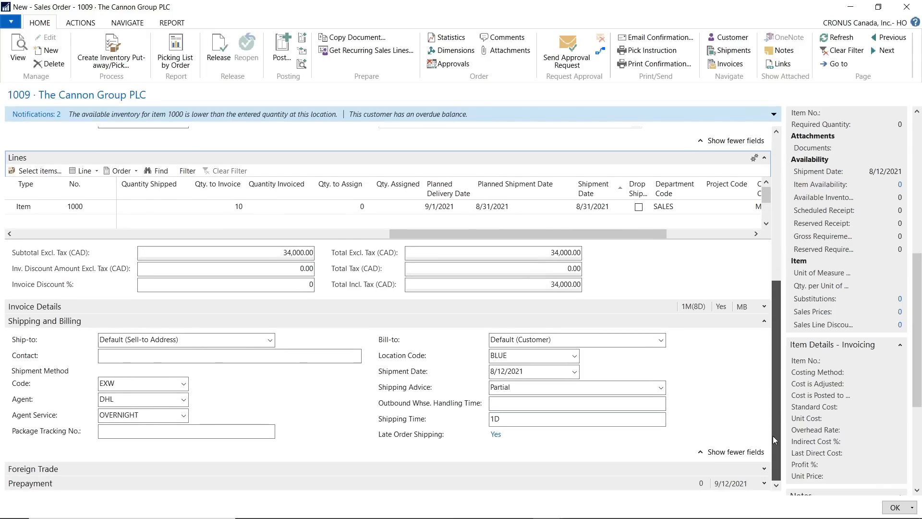
{"action": "left_click_drag", "start_coordinate": [510, 356], "coordinate": [407, 354]}
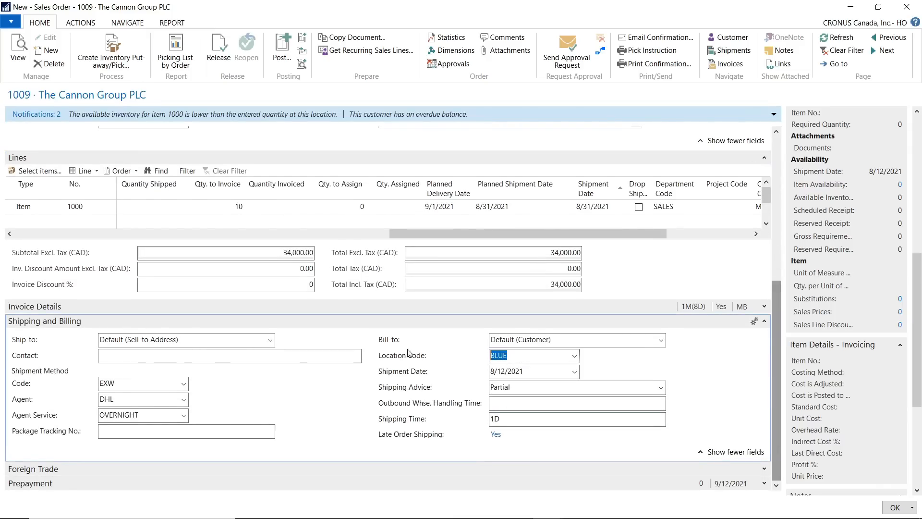
{"action": "left_click", "coordinate": [896, 508]}
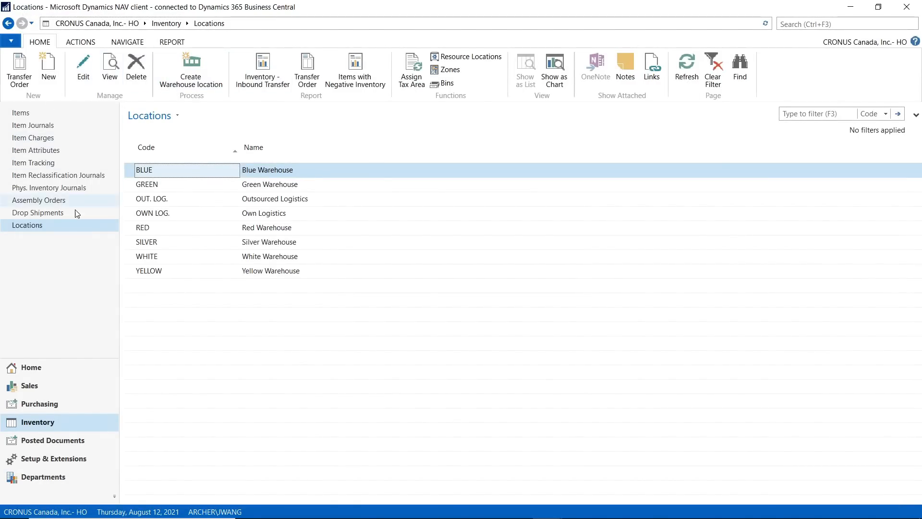
- Open the Sales Orders list and create a new sales order
{"action": "left_click", "coordinate": [36, 388]}
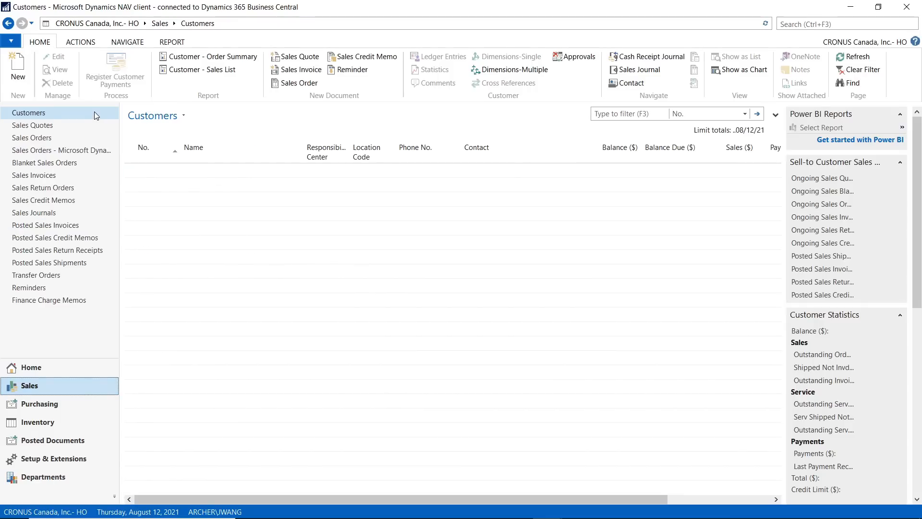
{"action": "left_click", "coordinate": [54, 139]}
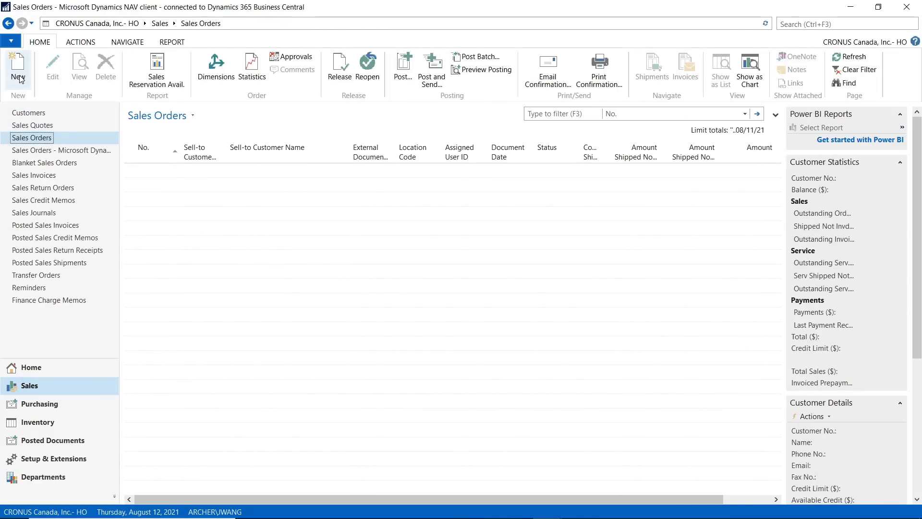
{"action": "key", "text": "ctrl+n"}
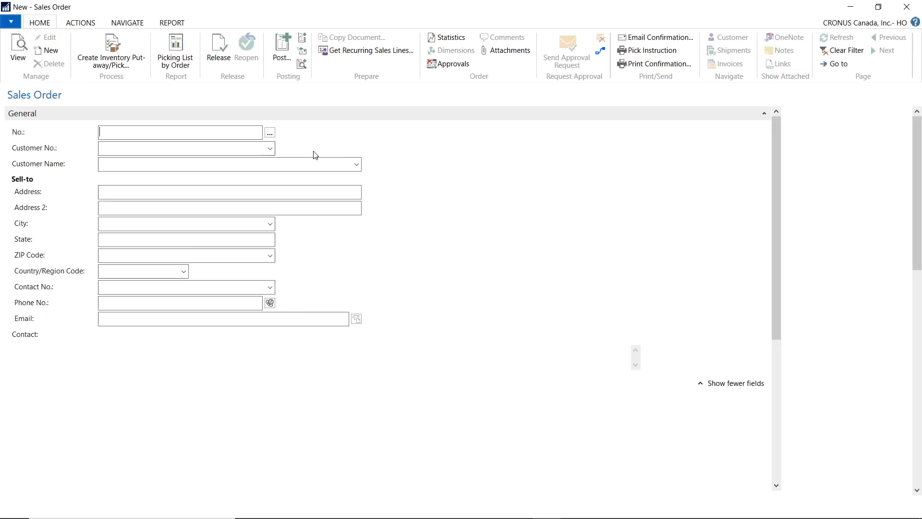
- Set the new order aside, search for locations, check the BLUE location's Outbound Whse. Handling Time, and close its card
{"action": "left_click", "coordinate": [851, 6]}
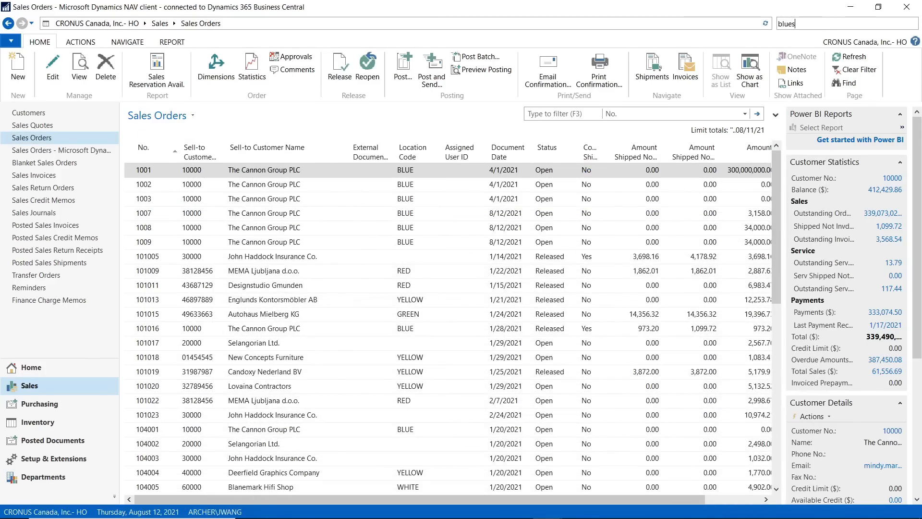
{"action": "type", "text": "blues"}
{"action": "key", "text": "BackSpace"}
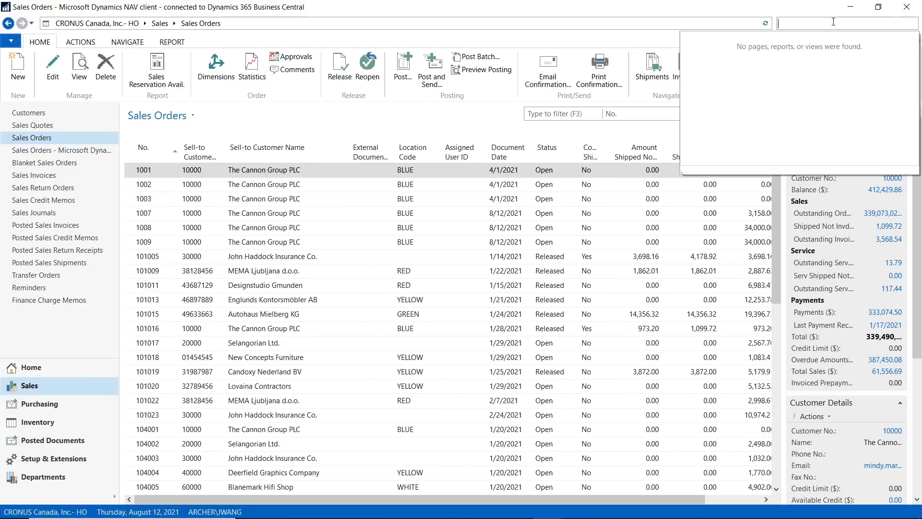
{"action": "key", "text": "Escape"}
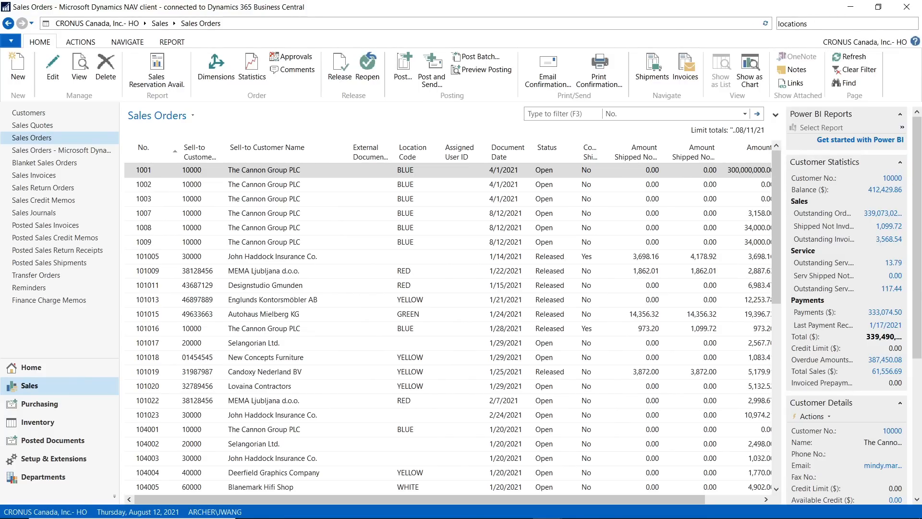
{"action": "key", "text": "Return"}
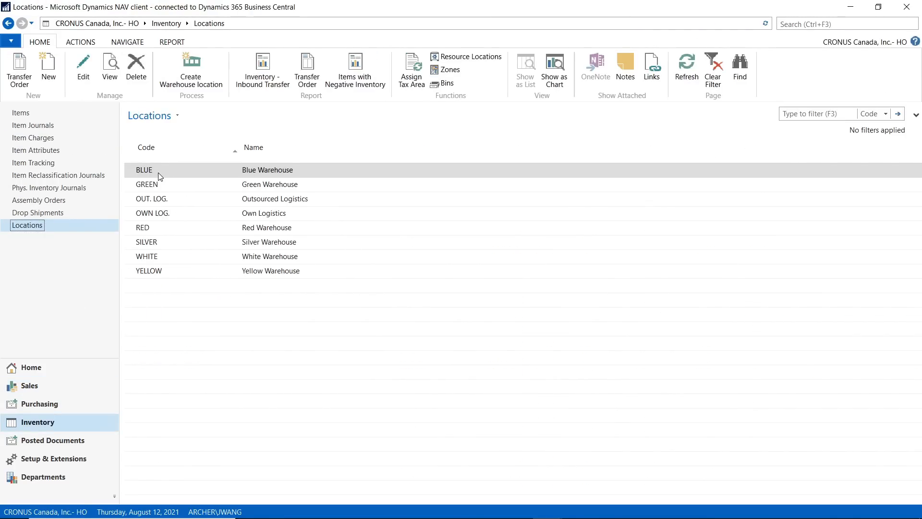
{"action": "double_click", "coordinate": [160, 177]}
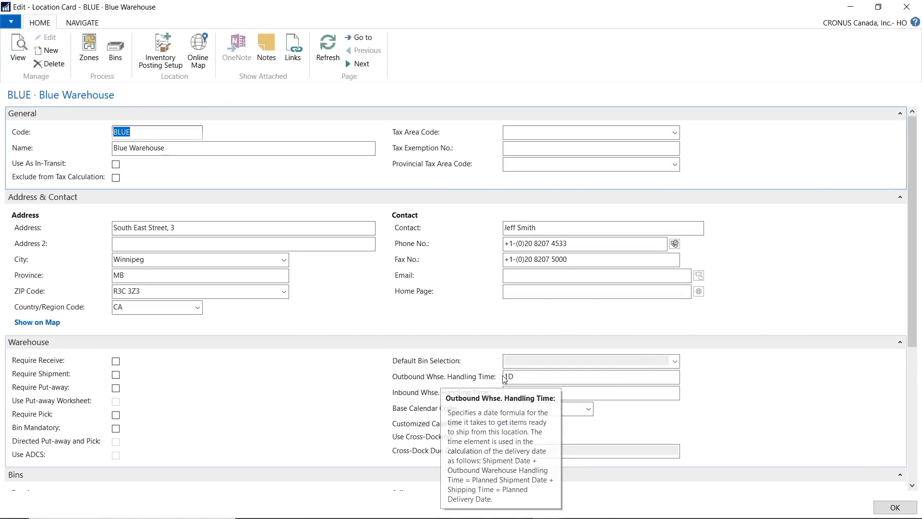
{"action": "left_click", "coordinate": [895, 507]}
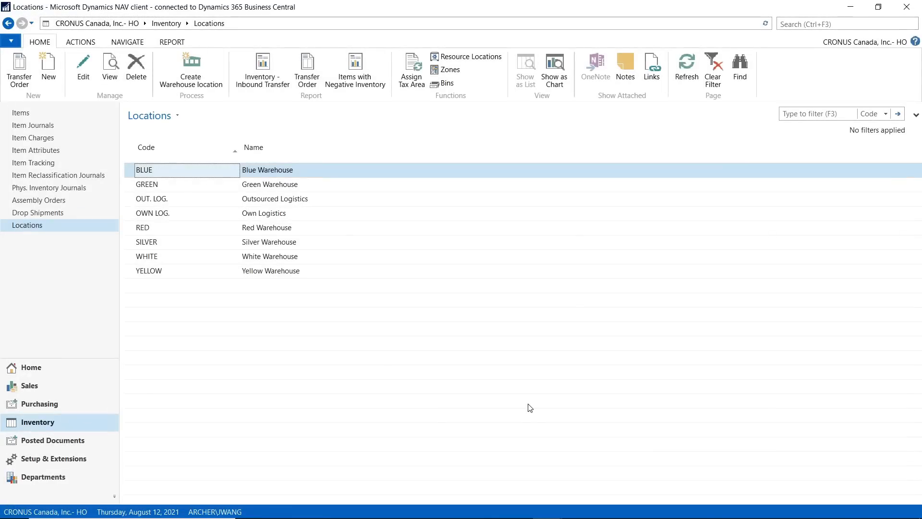
- Return to the new sales order and assign The Cannon Group PLC as its customer
{"action": "mouse_move", "coordinate": [579, 507]}
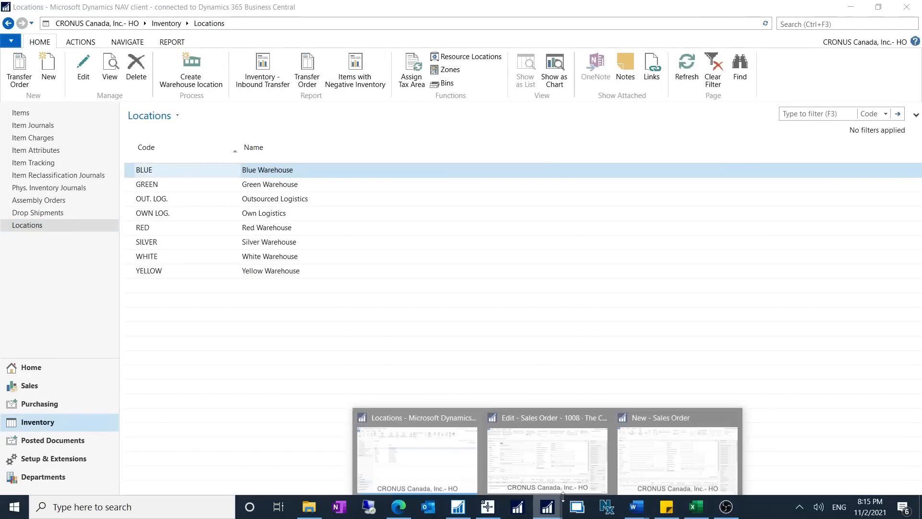
{"action": "left_click", "coordinate": [658, 469]}
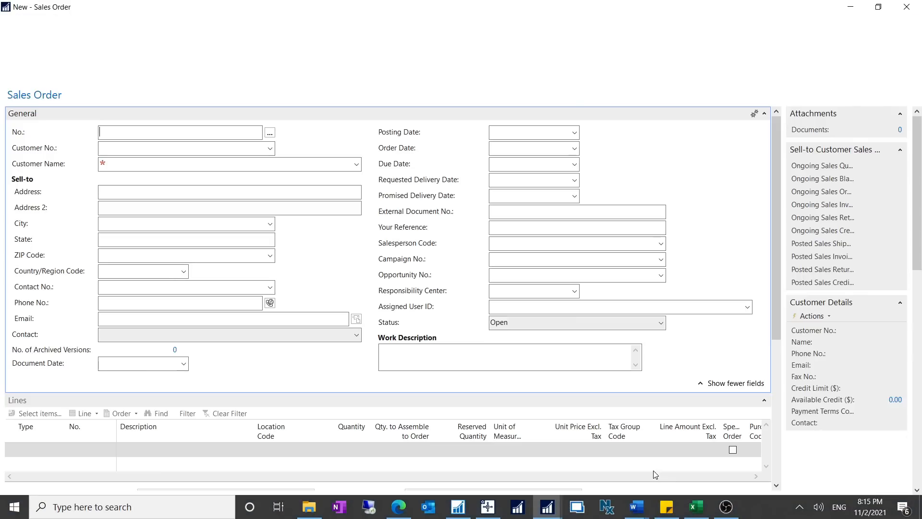
{"action": "left_click", "coordinate": [196, 149]}
{"action": "type", "text": "10000"}
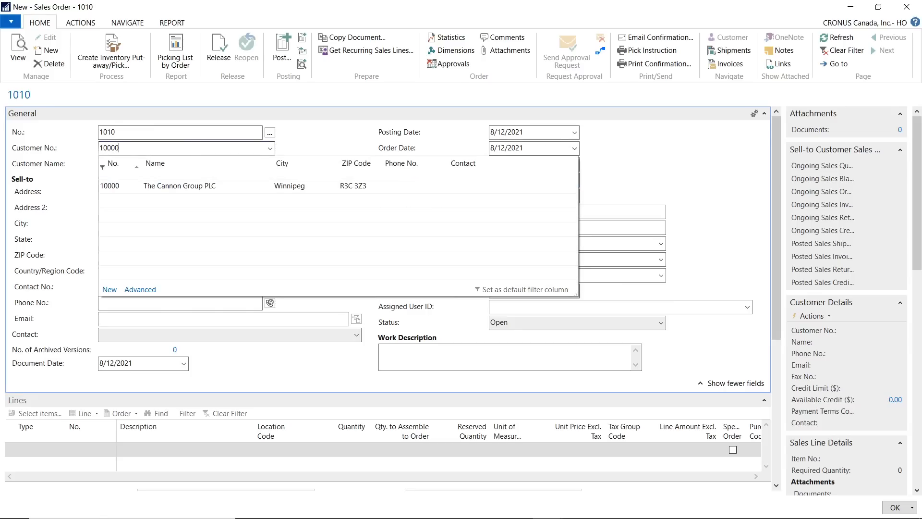
{"action": "key", "text": "Tab"}
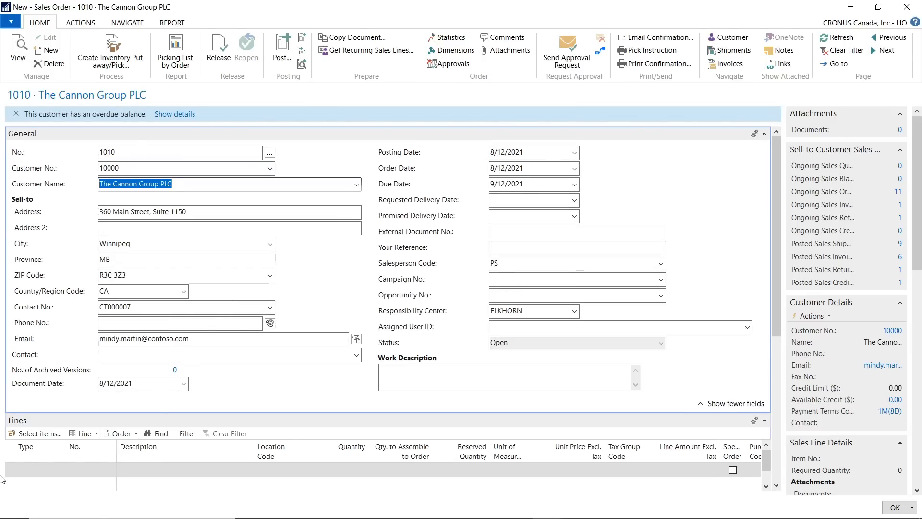
- Add an Item line for item 1000 (Bicycle) with quantity 10 to the sales order
{"action": "left_click", "coordinate": [27, 468]}
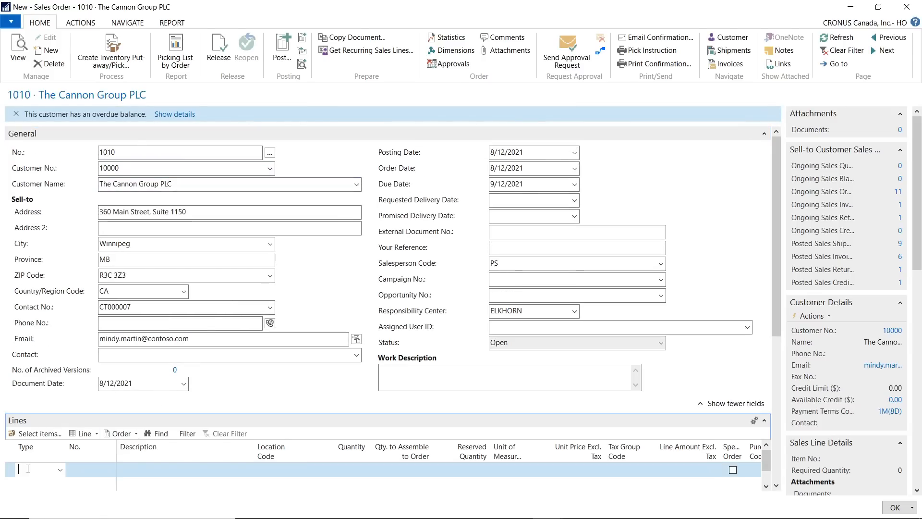
{"action": "type", "text": "ite"}
{"action": "key", "text": "Tab"}
{"action": "type", "text": "1"}
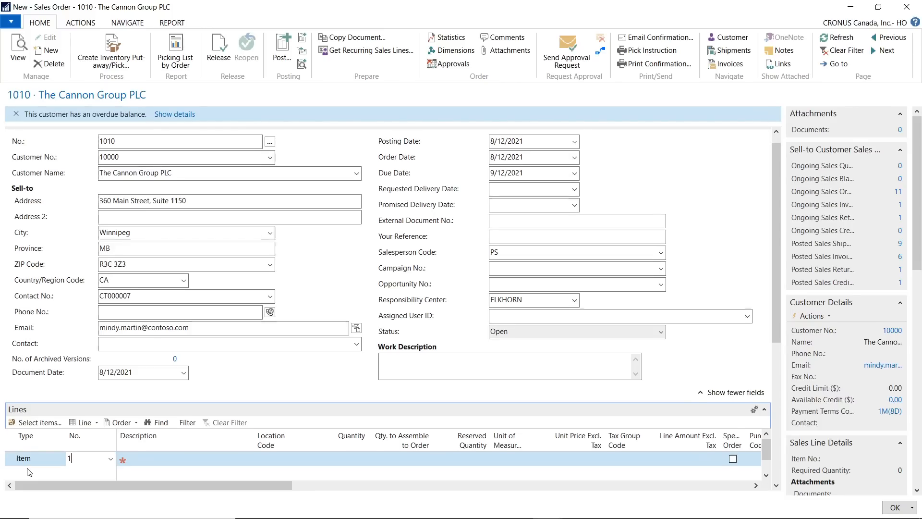
{"action": "type", "text": "000"}
{"action": "key", "text": "Tab"}
{"action": "key", "text": "Tab"}
{"action": "key", "text": "Tab"}
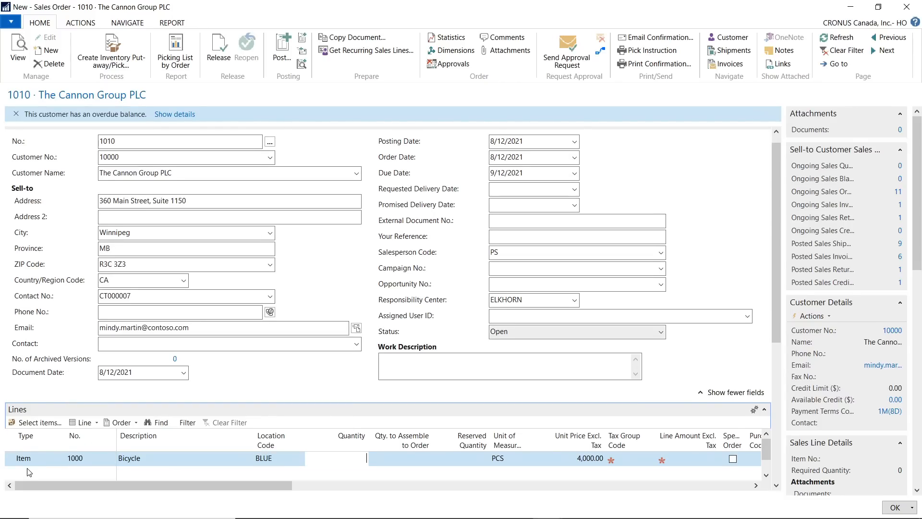
{"action": "type", "text": "10"}
{"action": "key", "text": "Tab"}
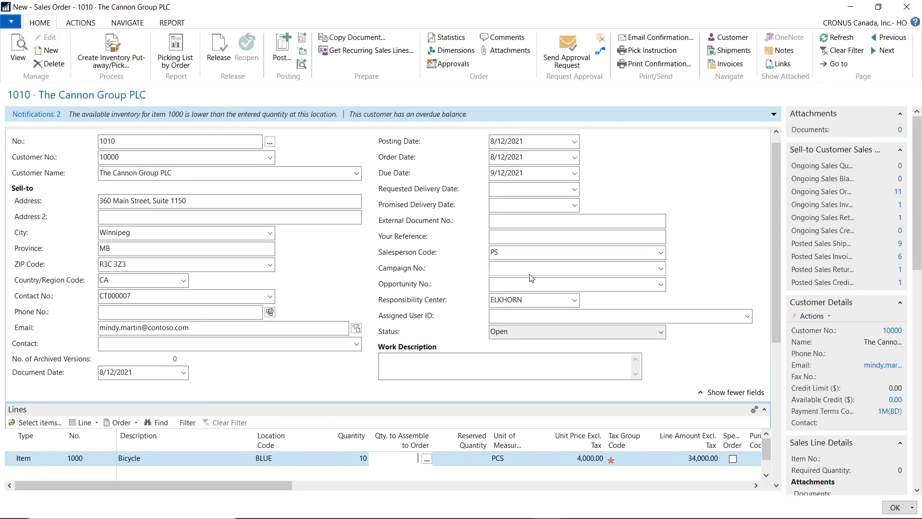
- Set the Requested Delivery Date to 9/1/2021, accept updating the lines, and check the Bicycle line's planned and shipment dates
{"action": "left_click", "coordinate": [574, 189]}
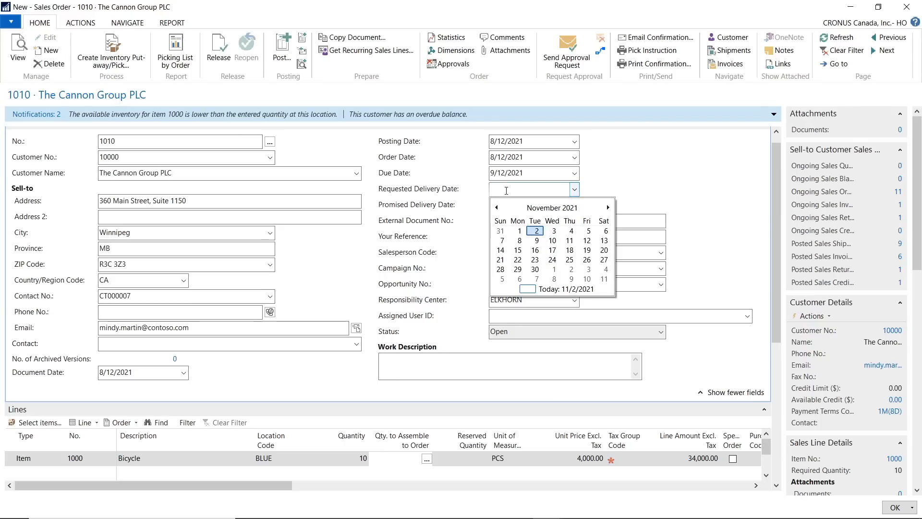
{"action": "left_click", "coordinate": [507, 191]}
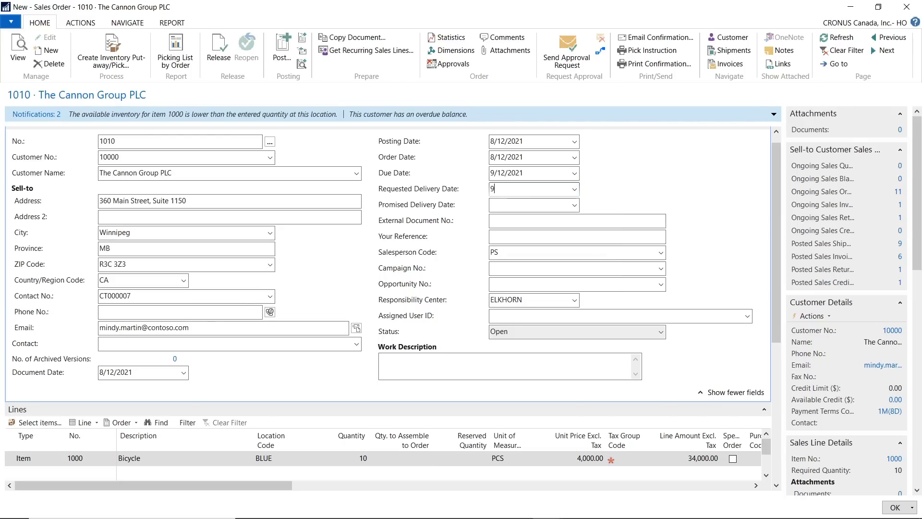
{"action": "type", "text": "9/1/2021"}
{"action": "key", "text": "Tab"}
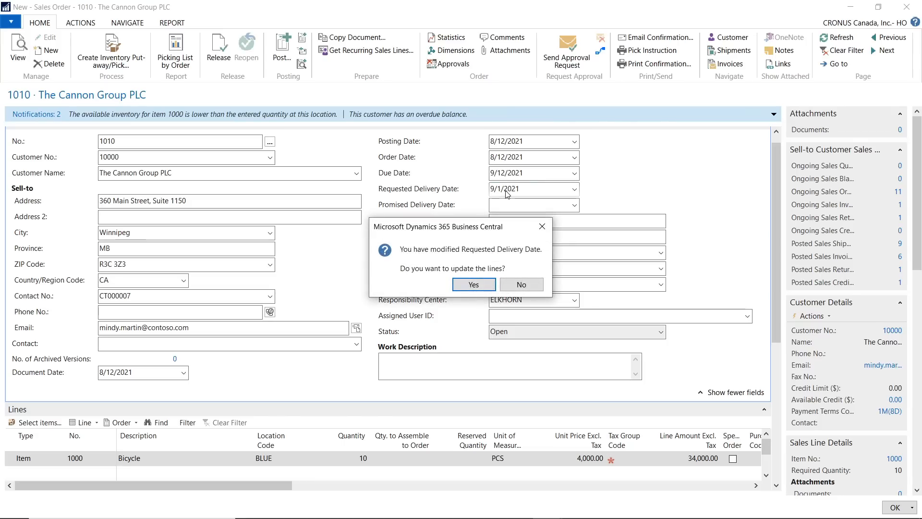
{"action": "left_click", "coordinate": [474, 284]}
{"action": "scroll", "coordinate": [777, 287], "scroll_direction": "down", "scroll_amount": 3}
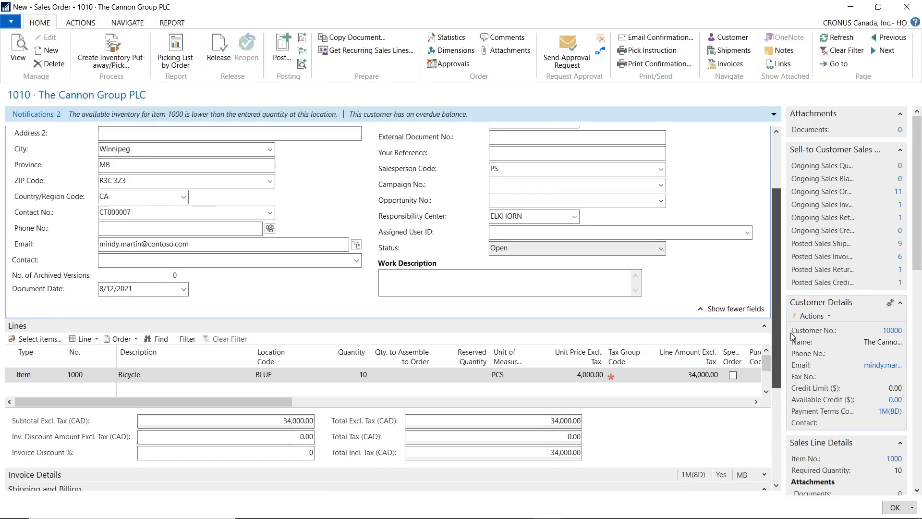
{"action": "left_click_drag", "start_coordinate": [236, 402], "coordinate": [615, 413]}
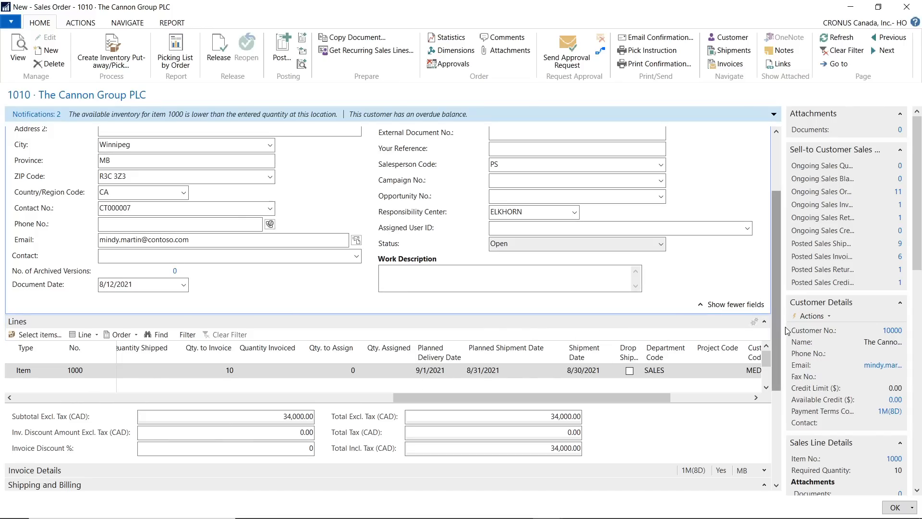
- Examine the Location Code, Outbound Whse. Handling Time and Shipping Time in the new order's Shipping and Billing details
{"action": "left_click_drag", "start_coordinate": [784, 331], "coordinate": [790, 411]}
{"action": "scroll", "coordinate": [786, 360], "scroll_direction": "down", "scroll_amount": 5}
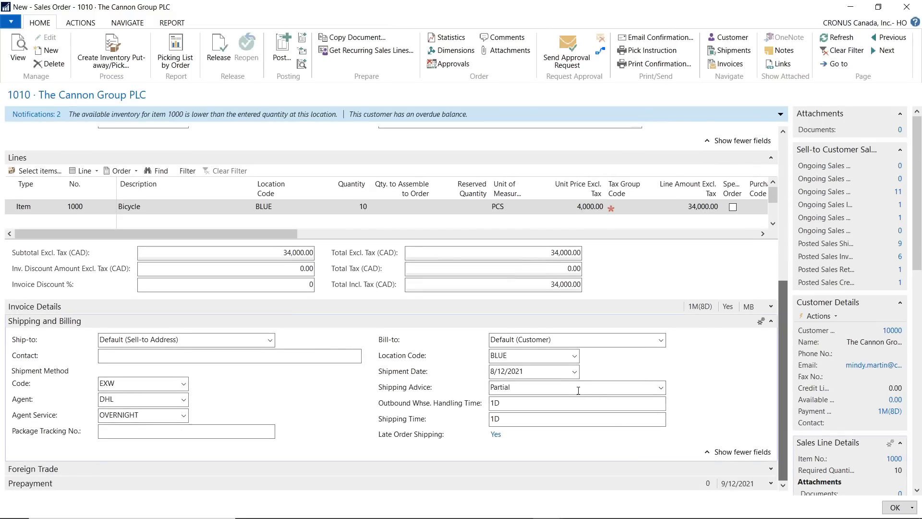
{"action": "left_click", "coordinate": [509, 355]}
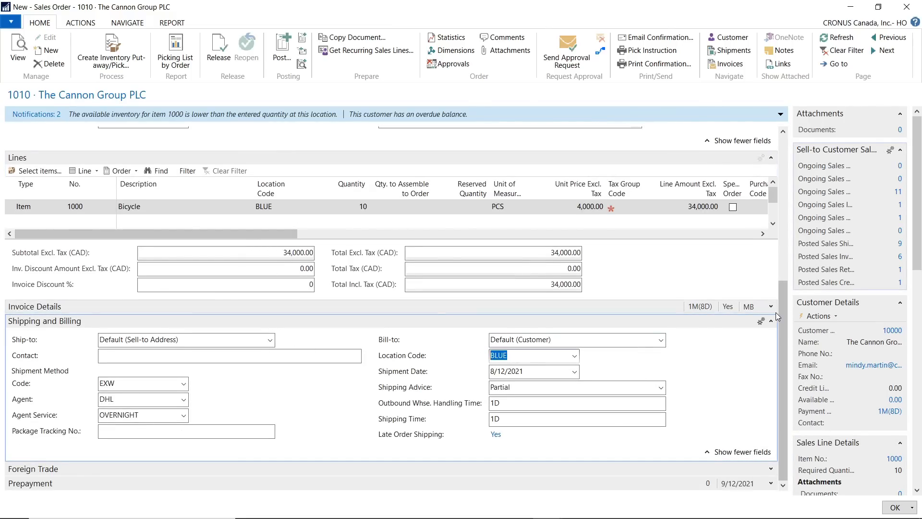
{"action": "mouse_move", "coordinate": [782, 316]}
{"action": "left_mouse_down"}
{"action": "mouse_move", "coordinate": [781, 226]}
{"action": "mouse_move", "coordinate": [774, 301]}
{"action": "left_mouse_up"}
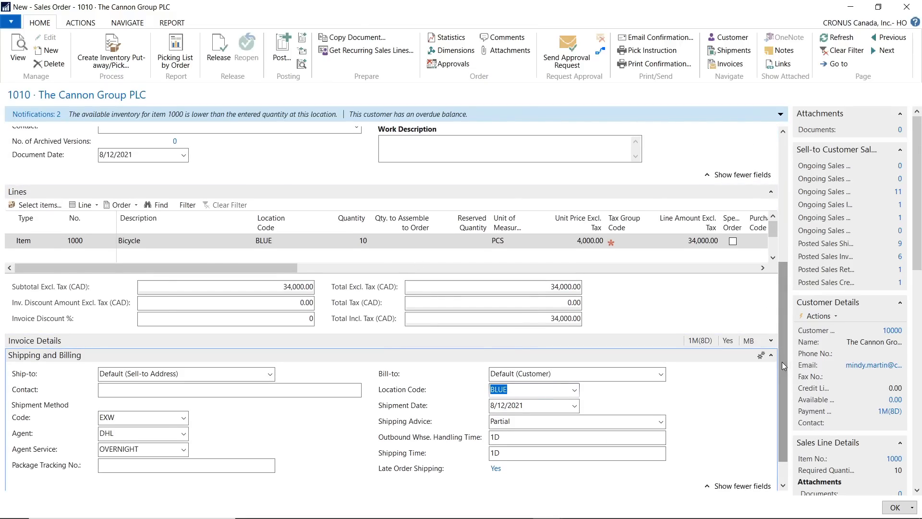
- Compare the Bicycle line's planned delivery, planned shipment and shipment dates with the header's Requested Delivery Date
{"action": "left_click_drag", "start_coordinate": [782, 362], "coordinate": [782, 292]}
{"action": "left_click_drag", "start_coordinate": [277, 388], "coordinate": [649, 400]}
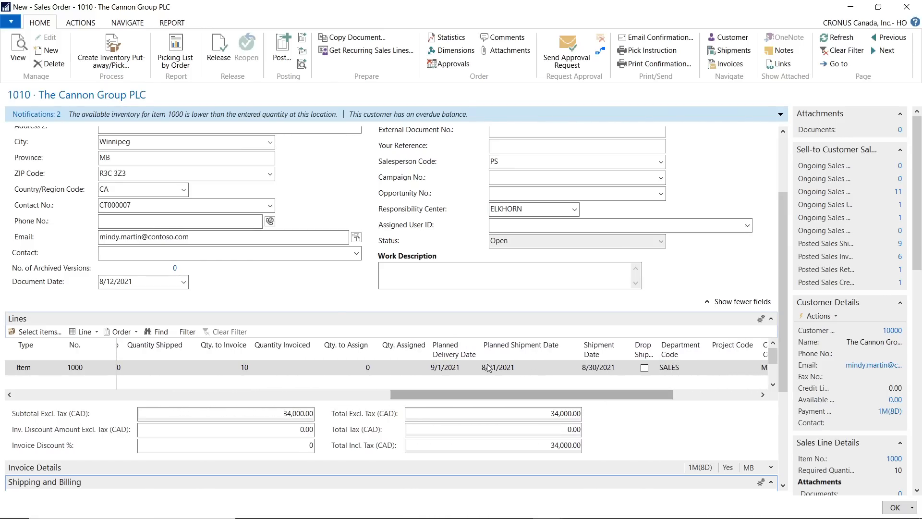
{"action": "left_click", "coordinate": [550, 277]}
{"action": "scroll", "coordinate": [528, 230], "scroll_direction": "up", "scroll_amount": 3}
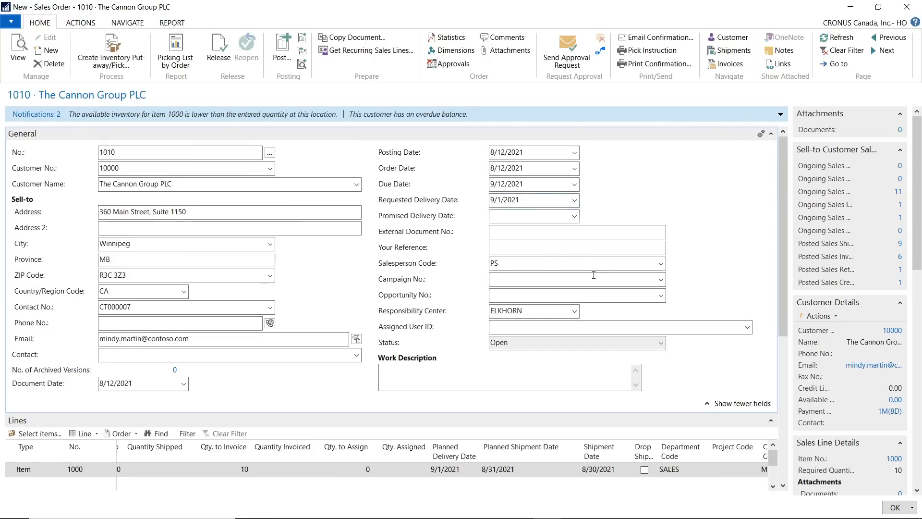
{"action": "scroll", "coordinate": [593, 274], "scroll_direction": "down", "scroll_amount": 1}
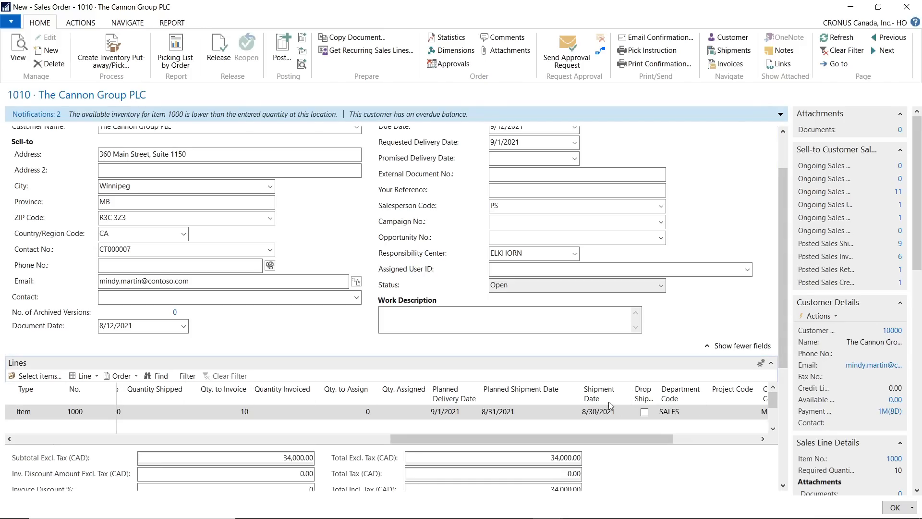
{"action": "left_click", "coordinate": [592, 410]}
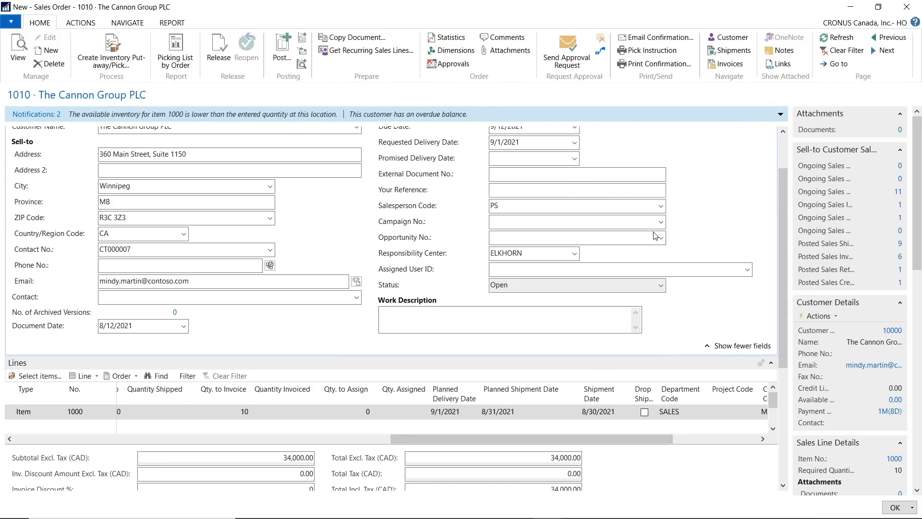
{"action": "left_click_drag", "start_coordinate": [580, 437], "coordinate": [176, 384]}
{"action": "scroll", "coordinate": [780, 244], "scroll_direction": "up", "scroll_amount": 2}
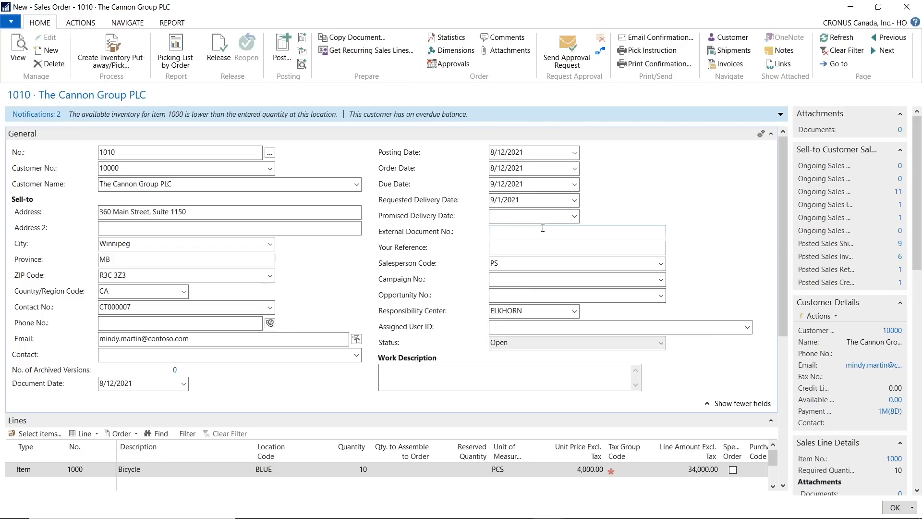
- Check the order's Requested and Promised Delivery Dates and examine the Bicycle line in its Order Promising Lines
{"action": "left_click", "coordinate": [536, 200]}
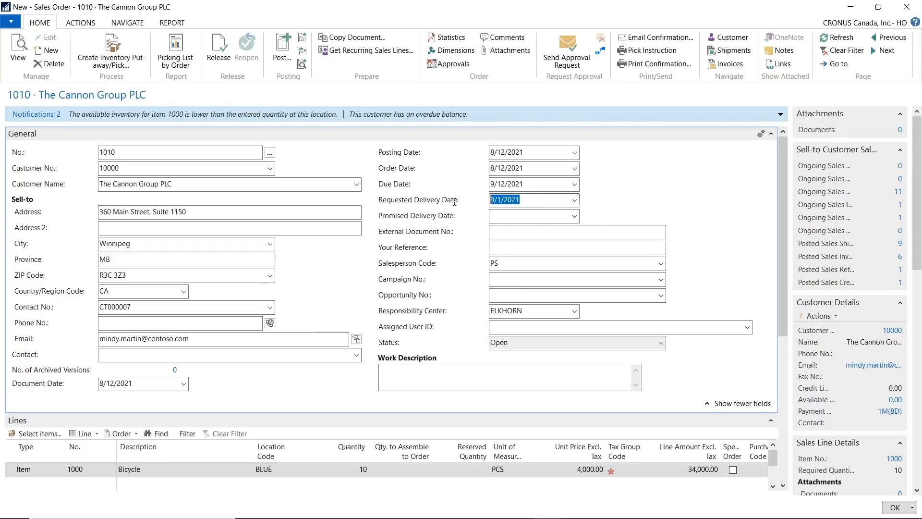
{"action": "left_click", "coordinate": [508, 213]}
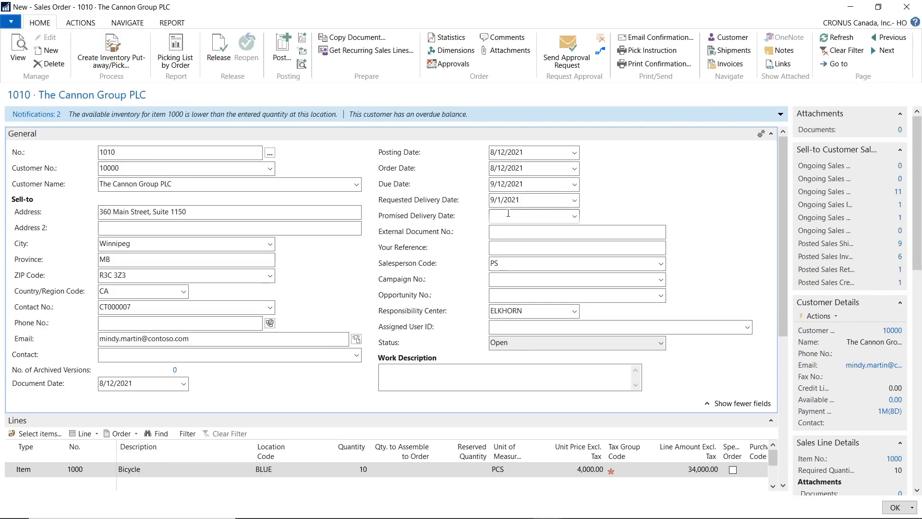
{"action": "left_click", "coordinate": [129, 24]}
{"action": "left_click", "coordinate": [80, 23]}
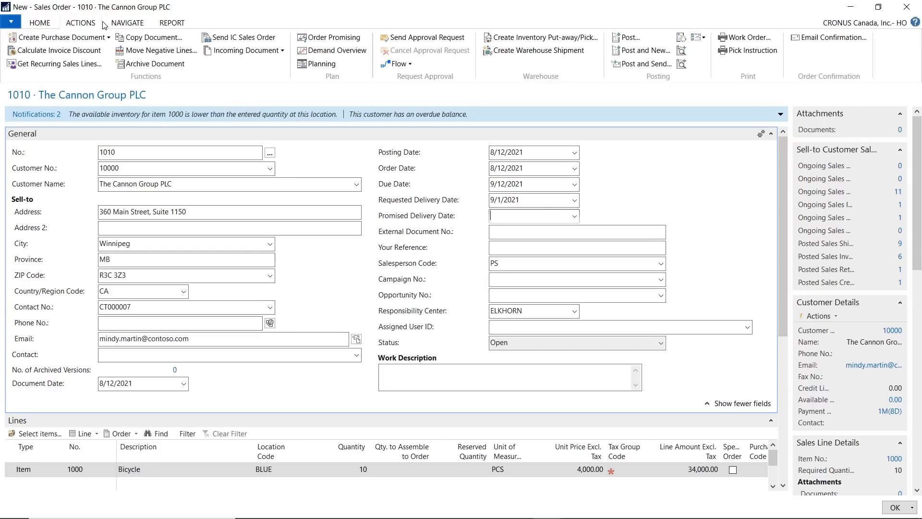
{"action": "left_click", "coordinate": [339, 38]}
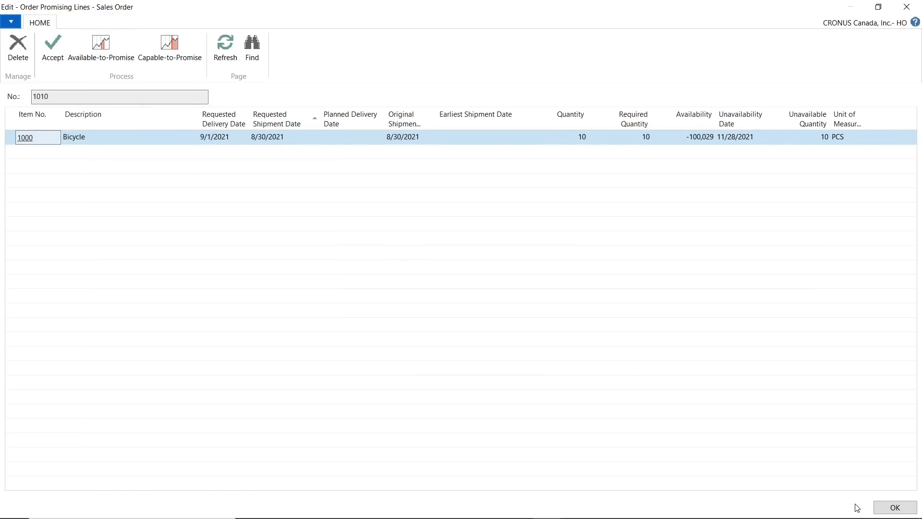
{"action": "left_click", "coordinate": [876, 508]}
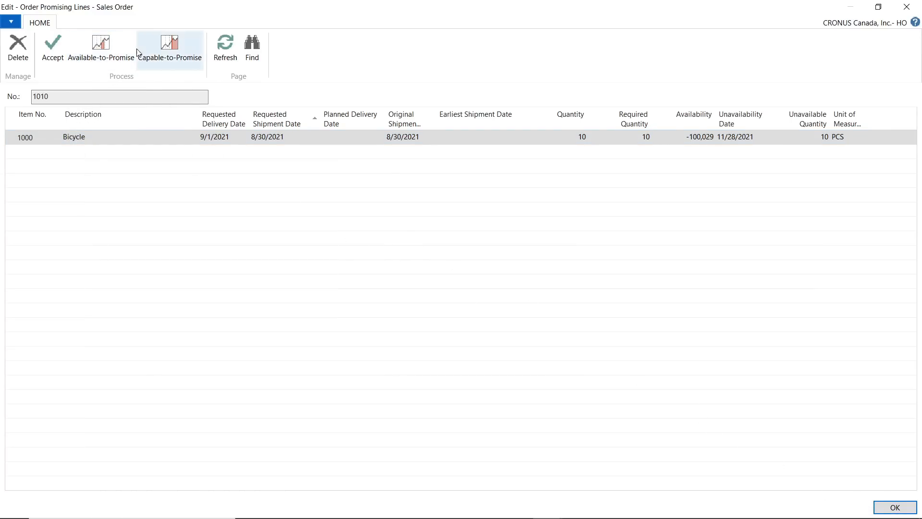
{"action": "left_click", "coordinate": [176, 59]}
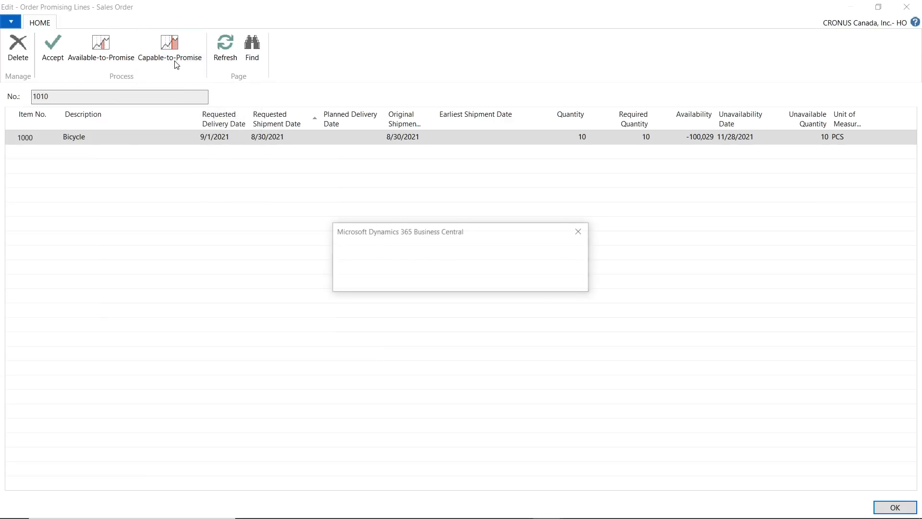
{"action": "left_click", "coordinate": [553, 287]}
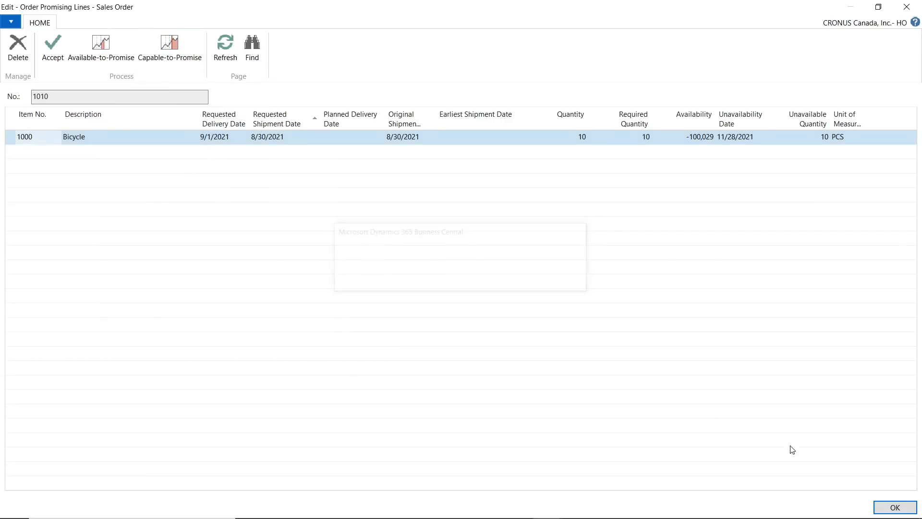
{"action": "left_click", "coordinate": [893, 507]}
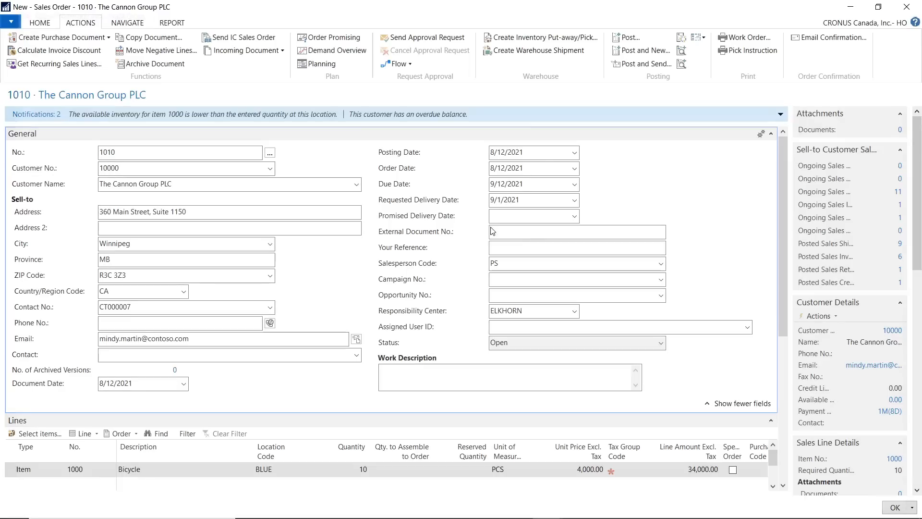
- Reopen the order's Order Promising Lines and run Capable-to-Promise for the Bicycle line
{"action": "left_click", "coordinate": [328, 37]}
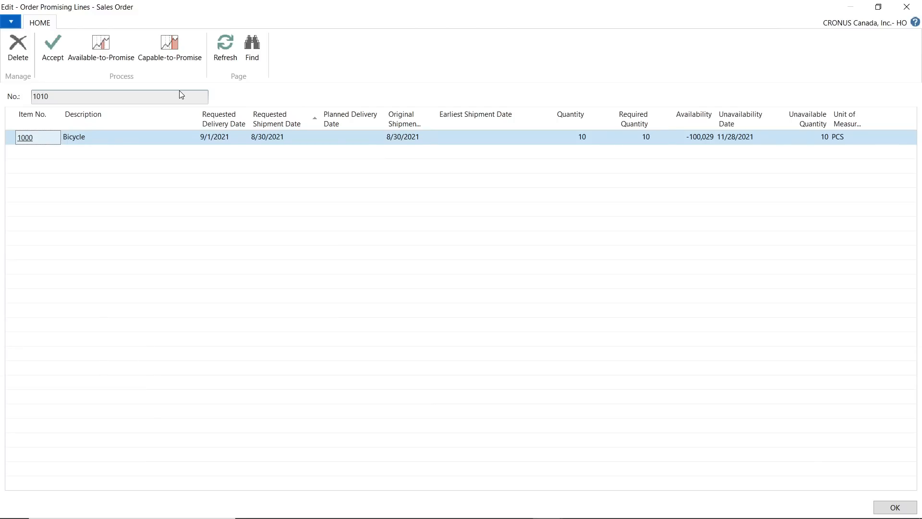
{"action": "left_click", "coordinate": [170, 54]}
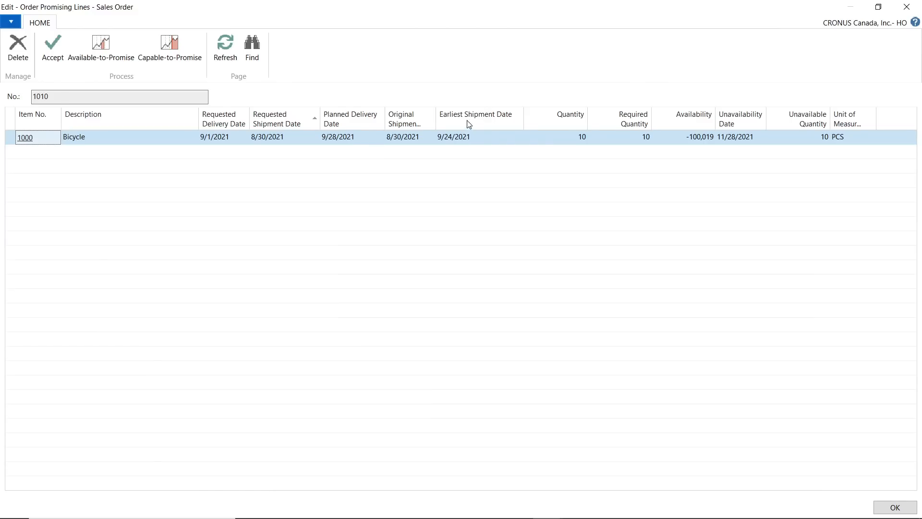
{"action": "mouse_move", "coordinate": [376, 127]}
{"action": "mouse_move", "coordinate": [433, 124]}
- Check the Bicycle line's delivery and shipment dates against the Windows calendar for August and September 2021
{"action": "mouse_move", "coordinate": [700, 512]}
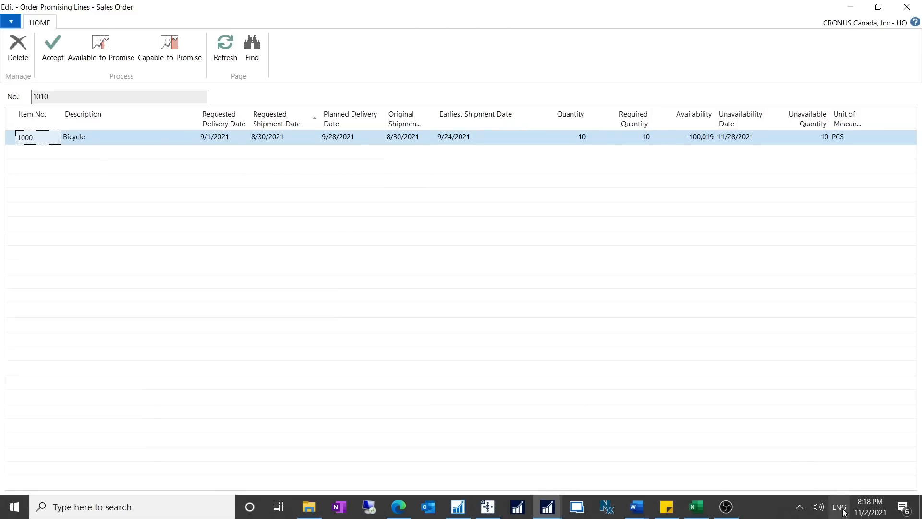
{"action": "left_click", "coordinate": [865, 514]}
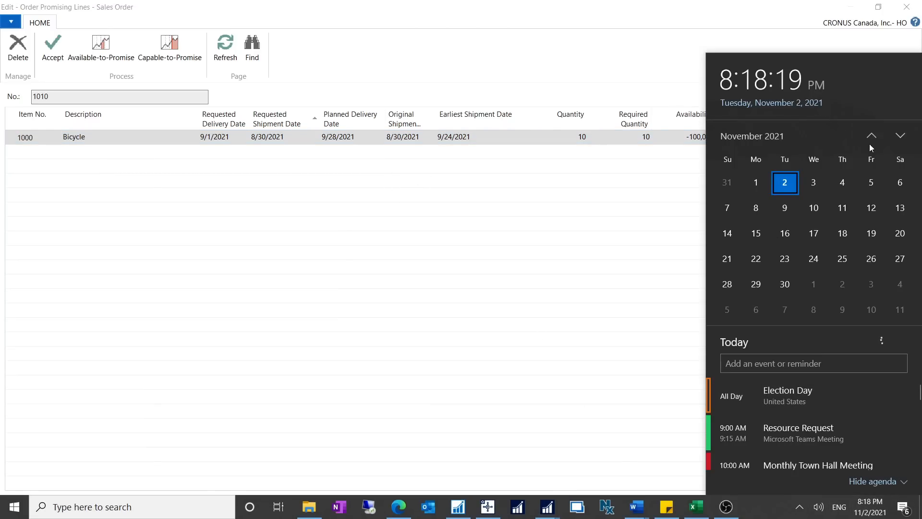
{"action": "left_click", "coordinate": [871, 137]}
{"action": "left_click", "coordinate": [872, 138]}
{"action": "left_click", "coordinate": [871, 138]}
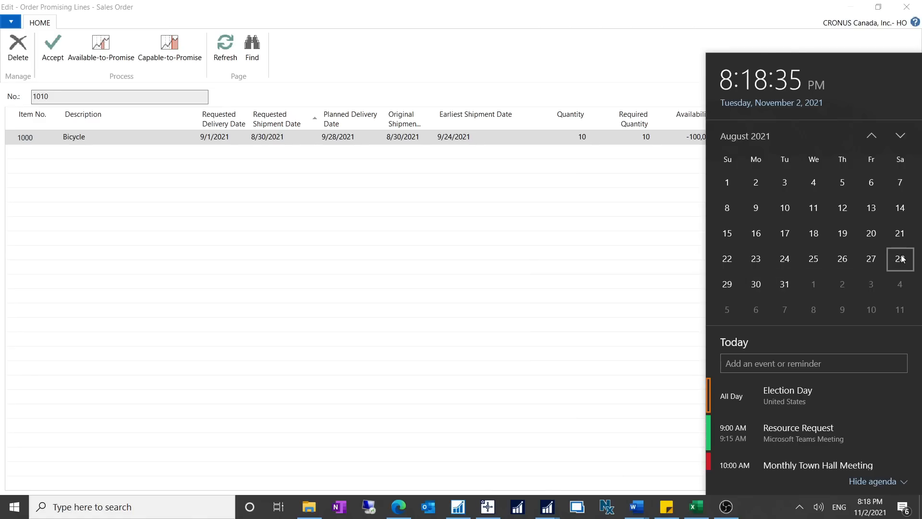
{"action": "left_click", "coordinate": [901, 135]}
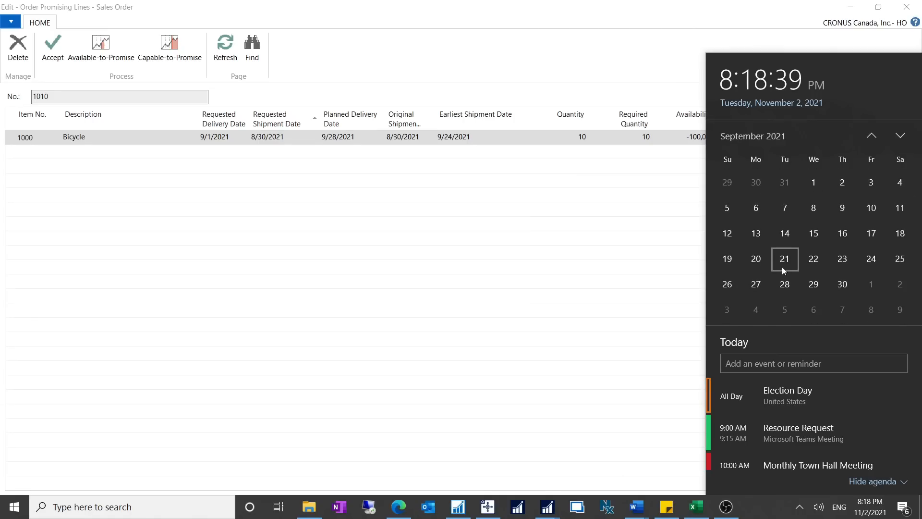
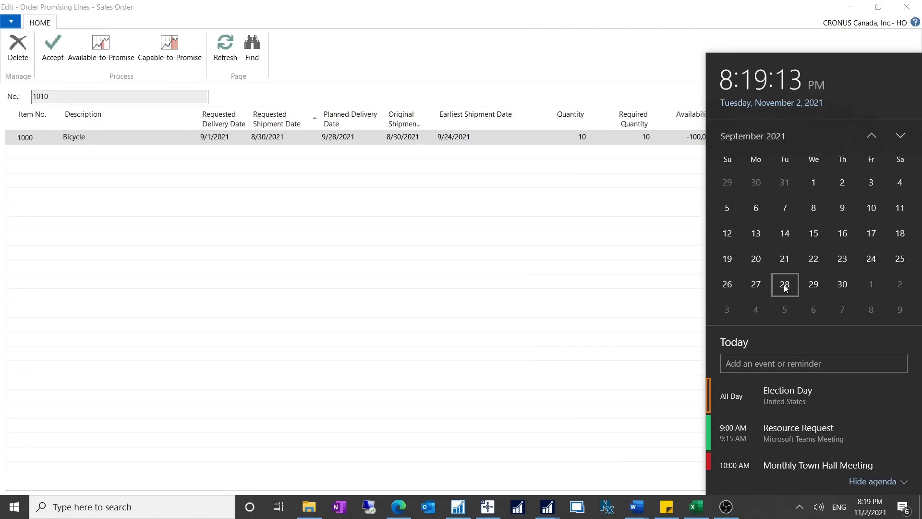
- Review the Bicycle line's Earliest Shipment Date and Planned Delivery Date, and accept the Capable-to-Promise result
{"action": "left_click", "coordinate": [469, 140]}
{"action": "left_click", "coordinate": [327, 137]}
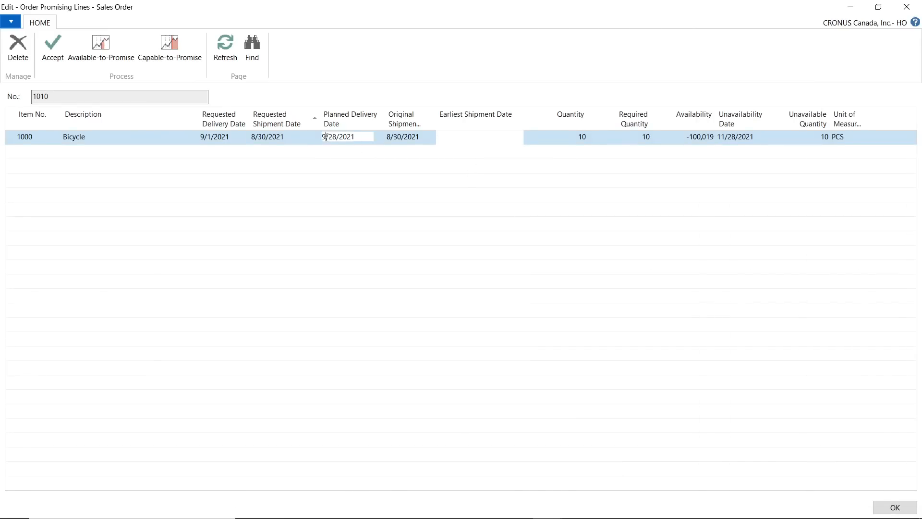
{"action": "left_click_drag", "start_coordinate": [361, 139], "coordinate": [240, 145]}
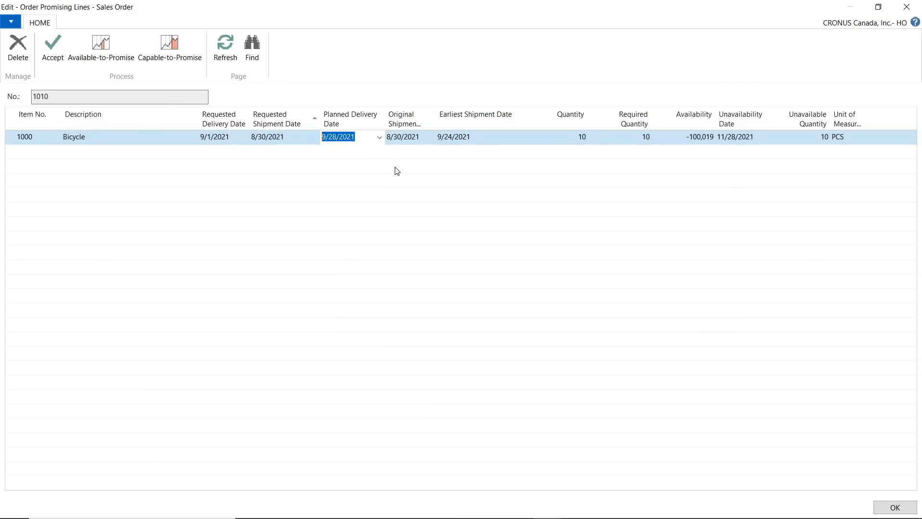
{"action": "left_click", "coordinate": [51, 56]}
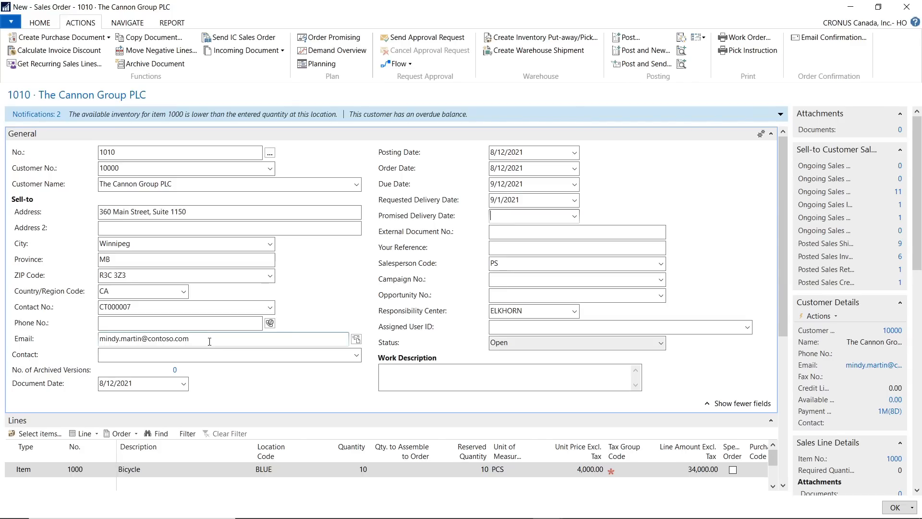
- Find the Planning Worksheets under Departments/Warehouse/Assembly and examine the Bicycle and Front Wheel lines in the DEFAULT worksheet
{"action": "left_click", "coordinate": [850, 7]}
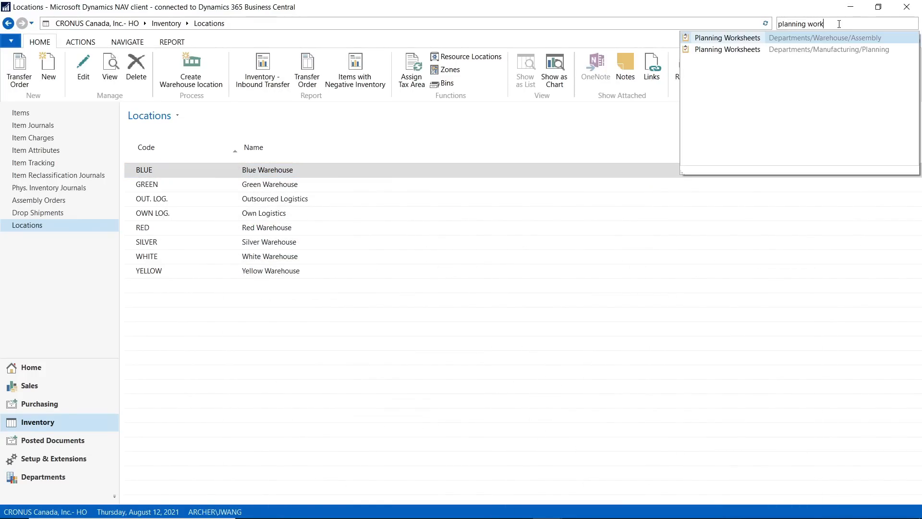
{"action": "left_click", "coordinate": [764, 37]}
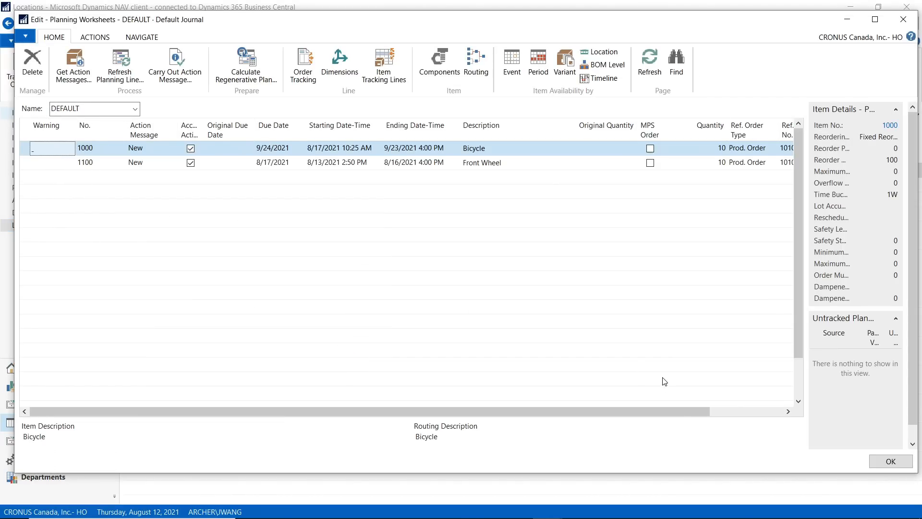
{"action": "left_click_drag", "start_coordinate": [660, 412], "coordinate": [327, 412]}
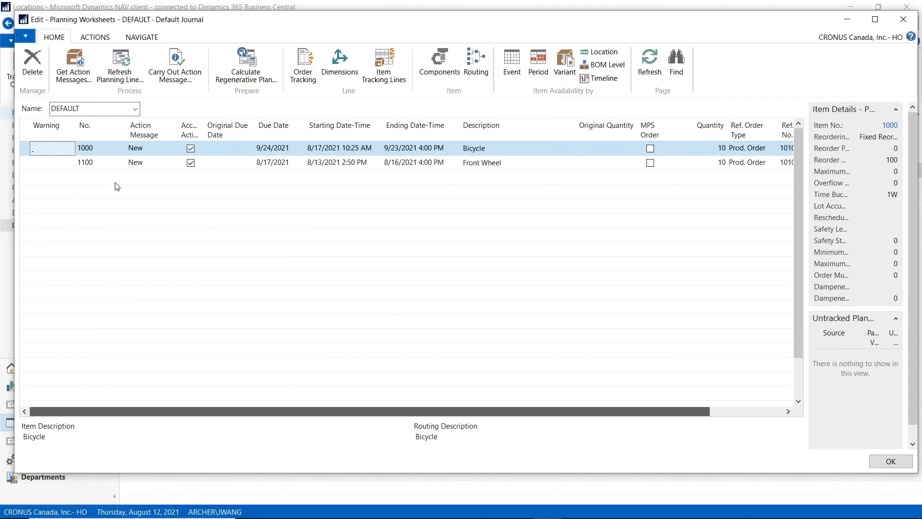
{"action": "left_click", "coordinate": [106, 167]}
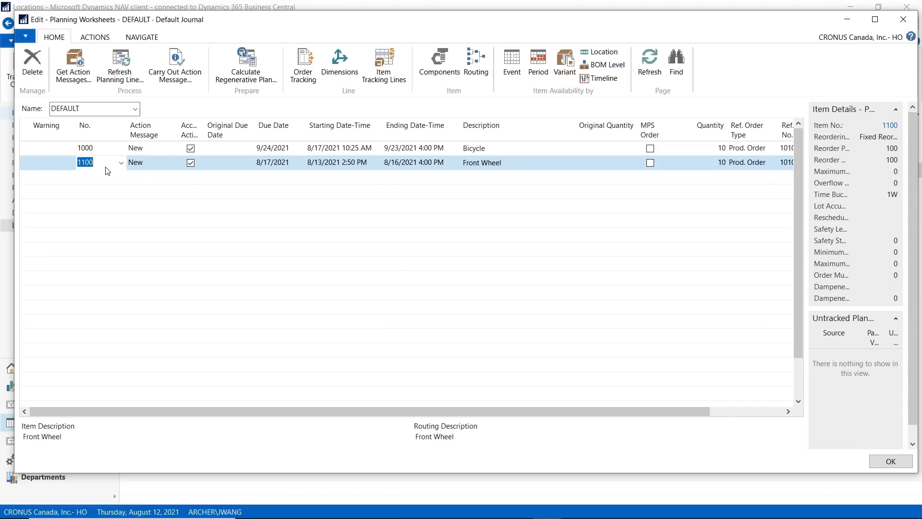
{"action": "left_click", "coordinate": [72, 148]}
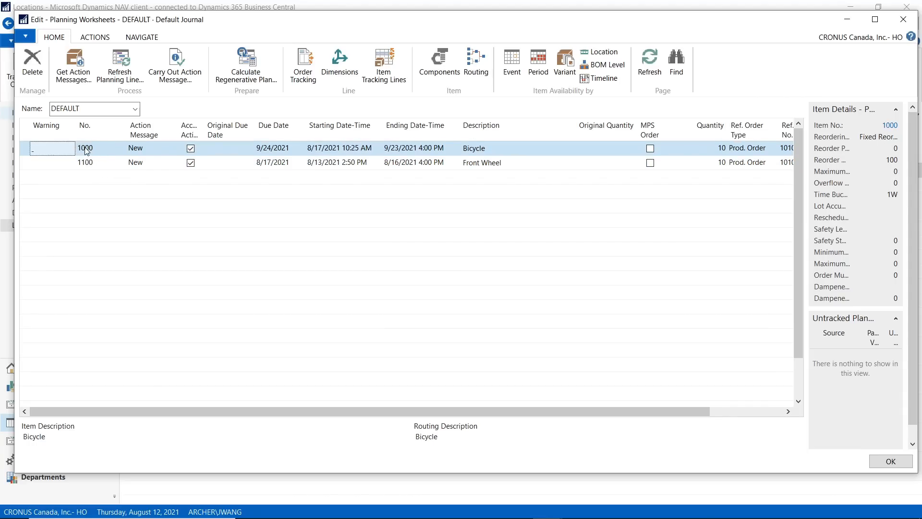
{"action": "left_click", "coordinate": [96, 164]}
{"action": "double_click", "coordinate": [96, 164]}
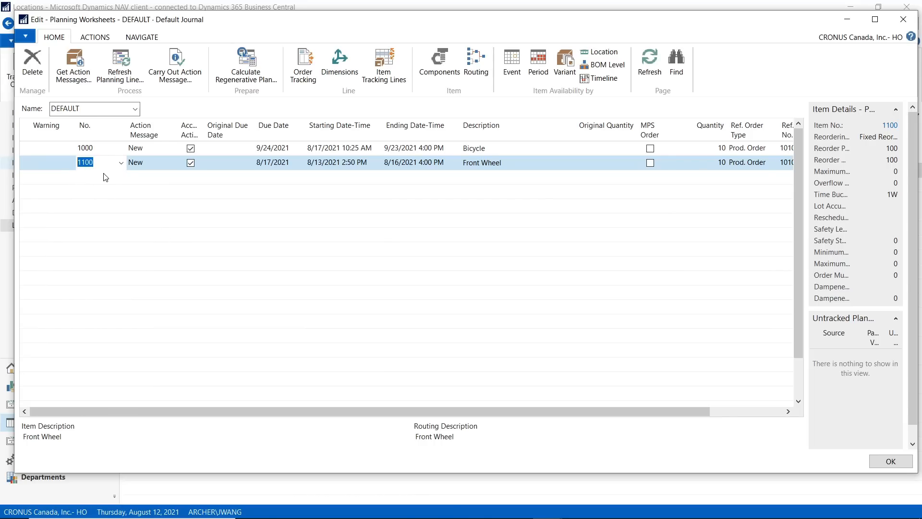
- Delete the Bicycle and Front Wheel planning lines from the DEFAULT worksheet and close it
{"action": "left_click", "coordinate": [34, 149], "text": "shift"}
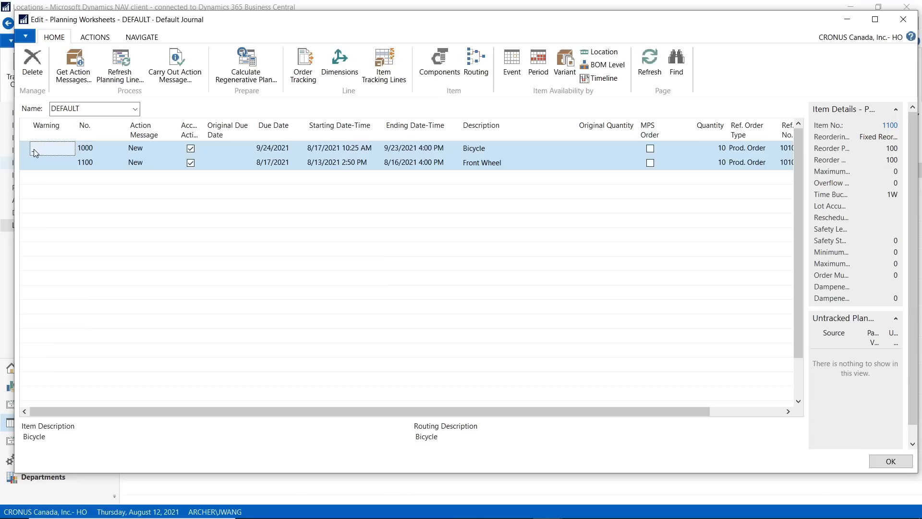
{"action": "left_click", "coordinate": [33, 67]}
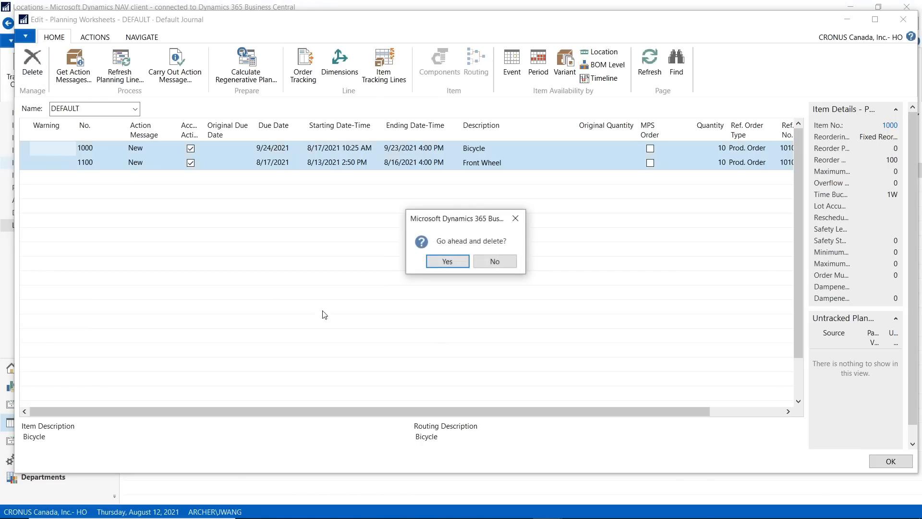
{"action": "left_click", "coordinate": [447, 261]}
{"action": "left_click", "coordinate": [891, 462]}
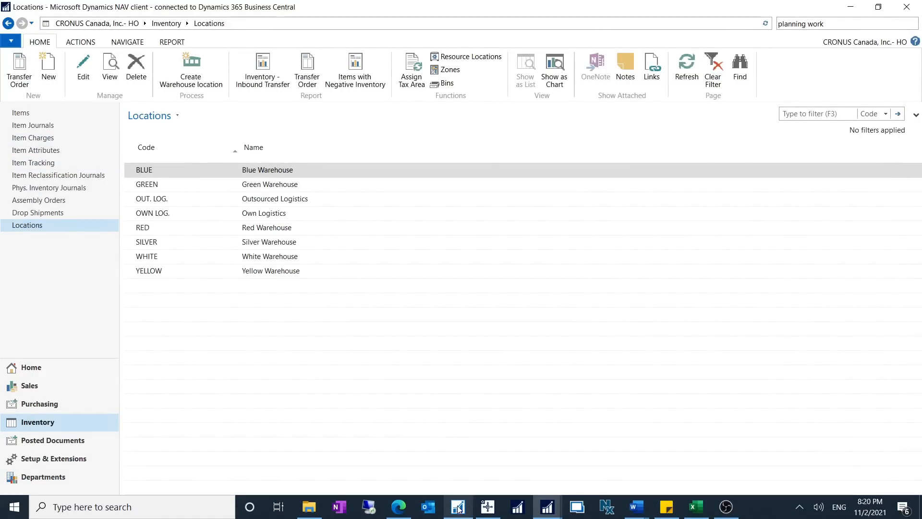
- Return to sales order 1010 and open the item card for item 1000 from the Sales Line Details
{"action": "mouse_move", "coordinate": [548, 507]}
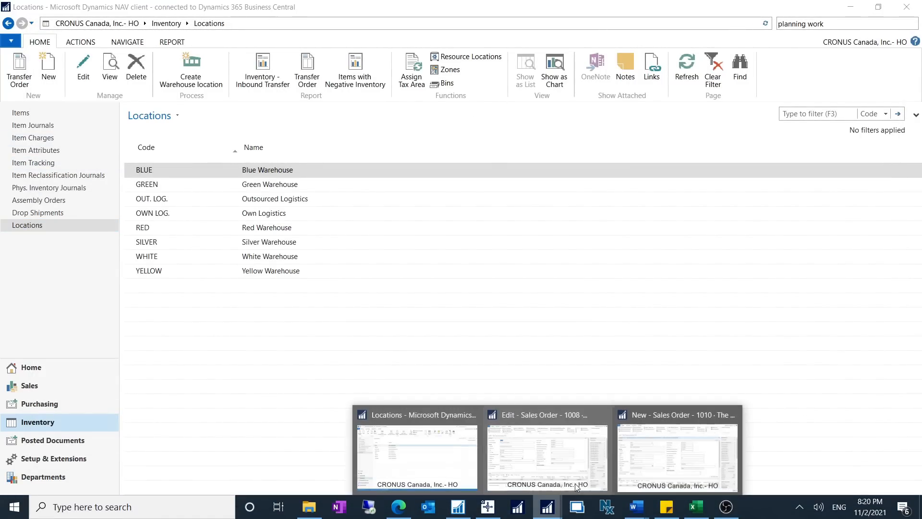
{"action": "left_click", "coordinate": [666, 476]}
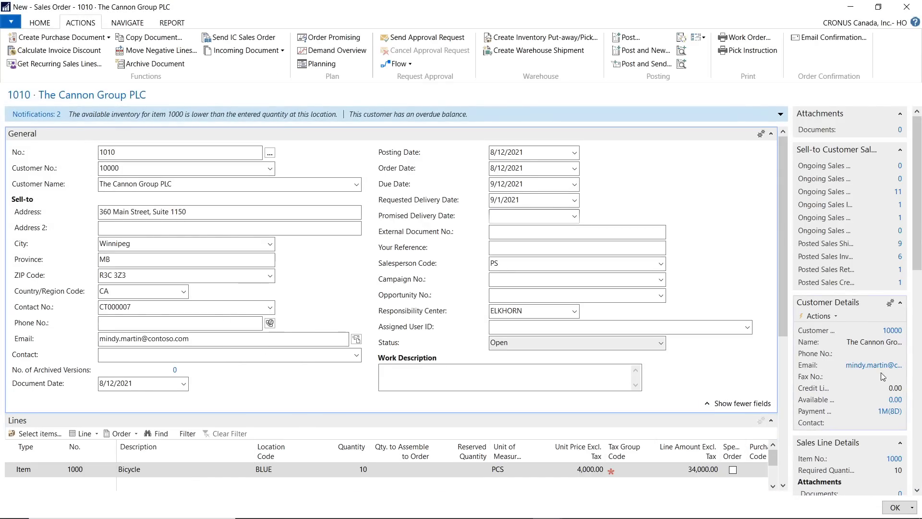
{"action": "left_click", "coordinate": [893, 459]}
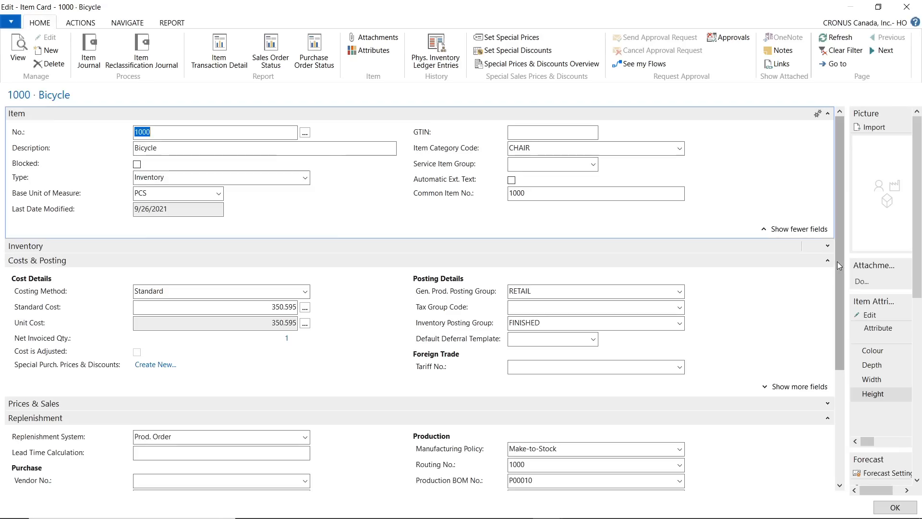
- Open production BOM P00010 from the Bicycle item card's Replenishment details
{"action": "left_click_drag", "start_coordinate": [837, 264], "coordinate": [837, 366]}
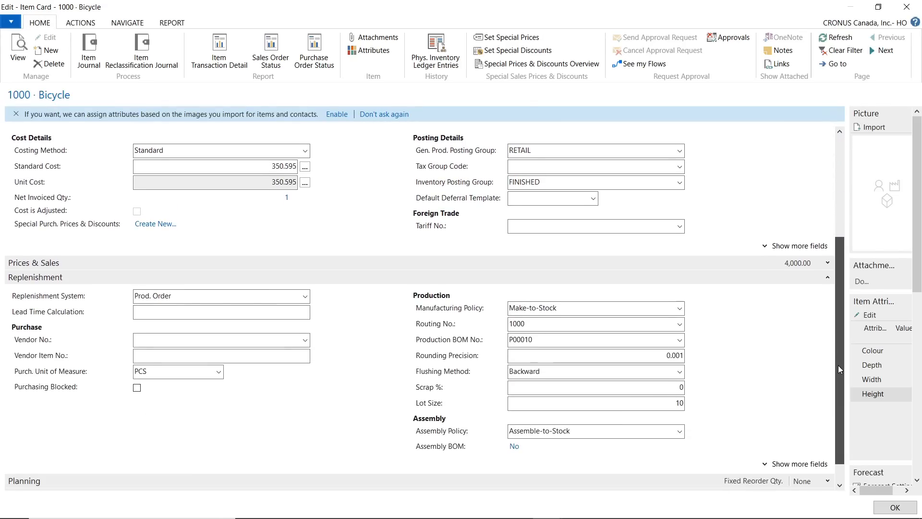
{"action": "left_click", "coordinate": [679, 340]}
{"action": "left_click", "coordinate": [550, 482]}
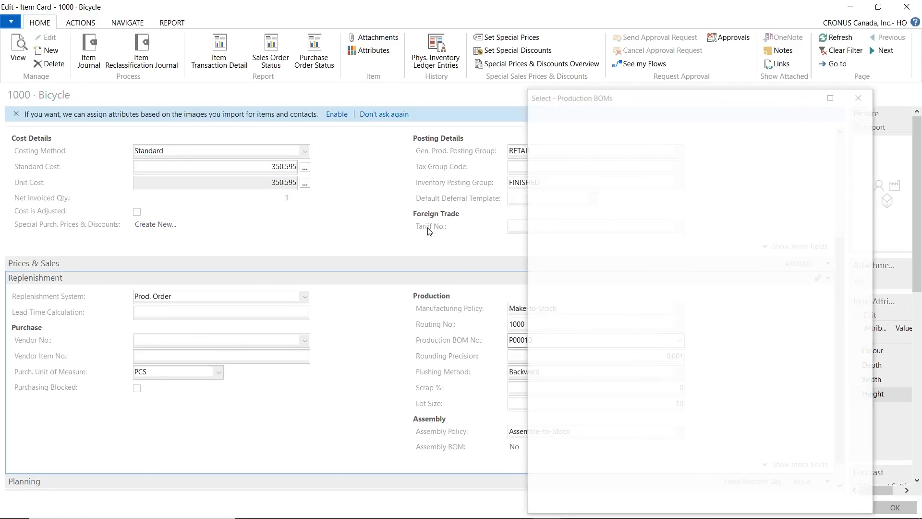
{"action": "left_click", "coordinate": [584, 130]}
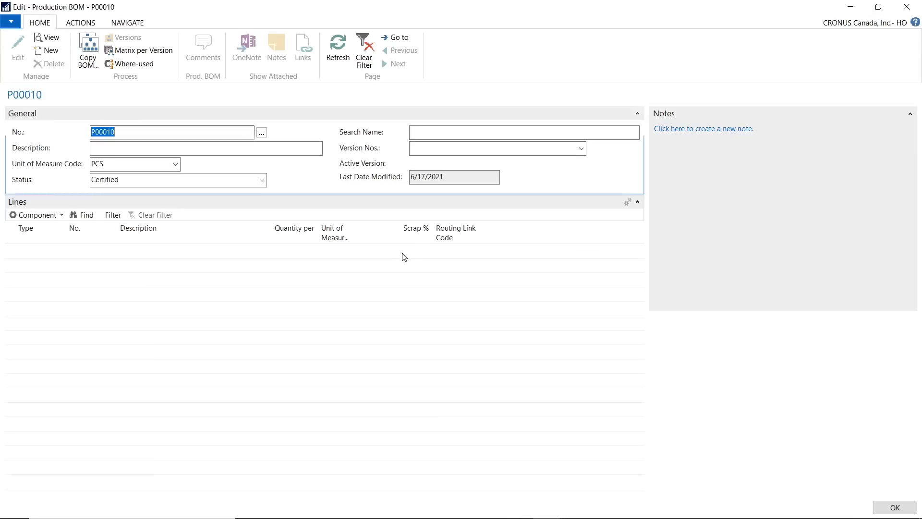
- Open the item card for component 1200 Back Wheel from the lines of production BOM P00010
{"action": "left_click", "coordinate": [51, 265]}
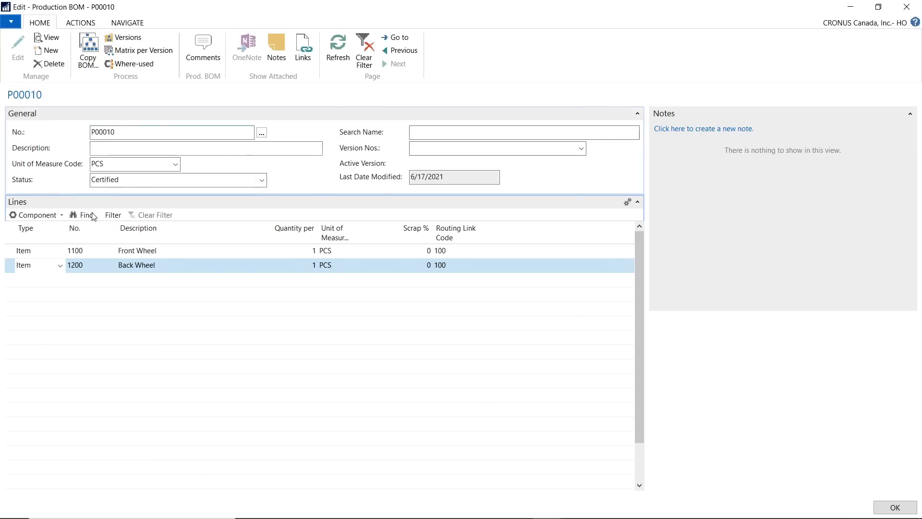
{"action": "left_click", "coordinate": [95, 265]}
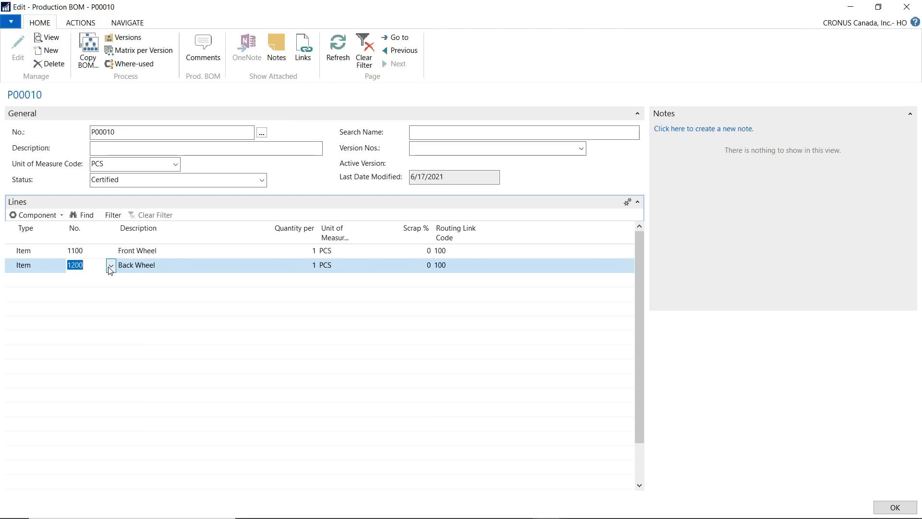
{"action": "left_click", "coordinate": [111, 266]}
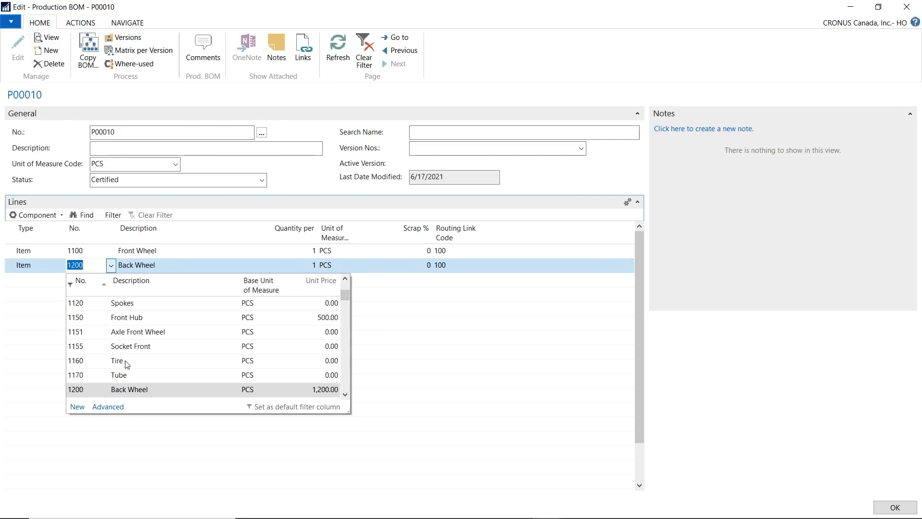
{"action": "left_click", "coordinate": [108, 407]}
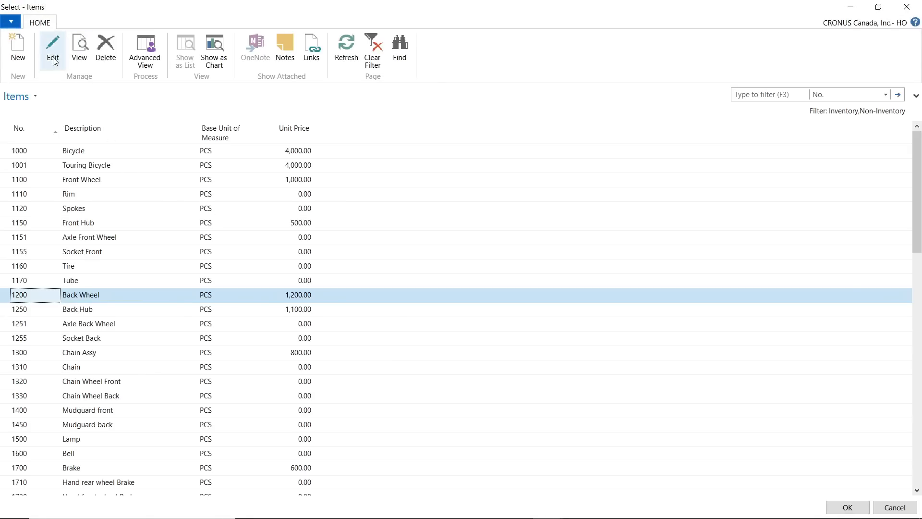
{"action": "left_click", "coordinate": [53, 56]}
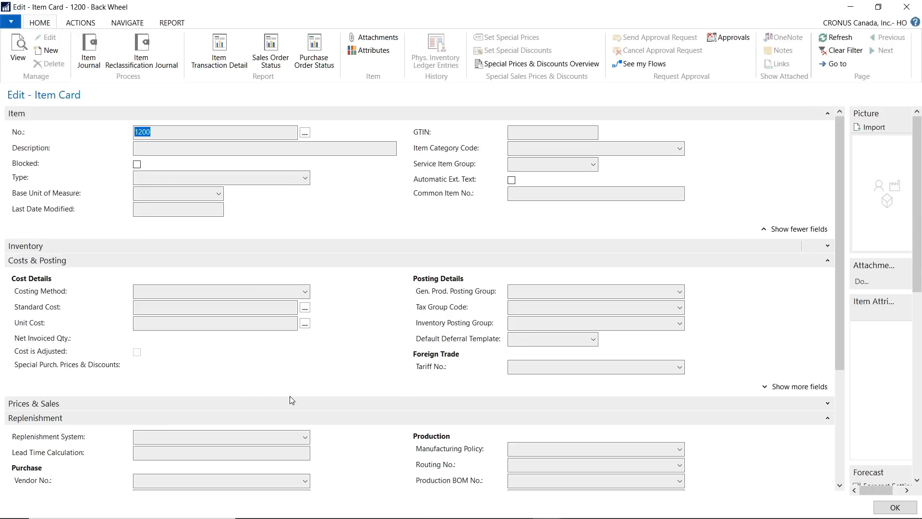
- Mark the Back Wheel item as Critical in its planning settings and close the item card
{"action": "scroll", "coordinate": [336, 406], "scroll_direction": "down", "scroll_amount": 5}
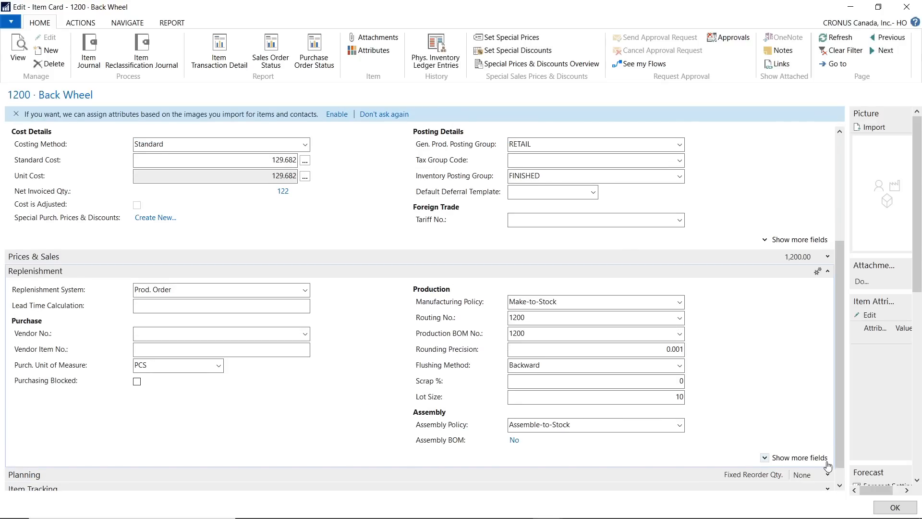
{"action": "left_click", "coordinate": [829, 475]}
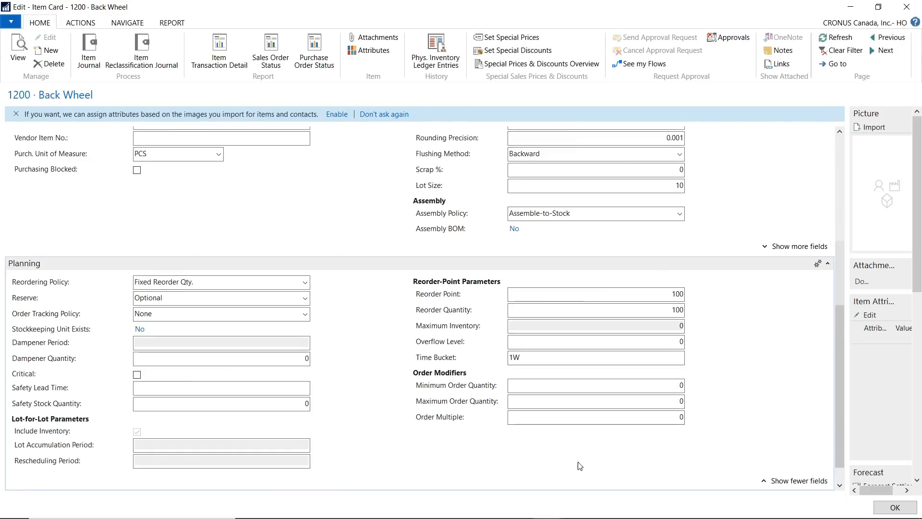
{"action": "left_click", "coordinate": [138, 374]}
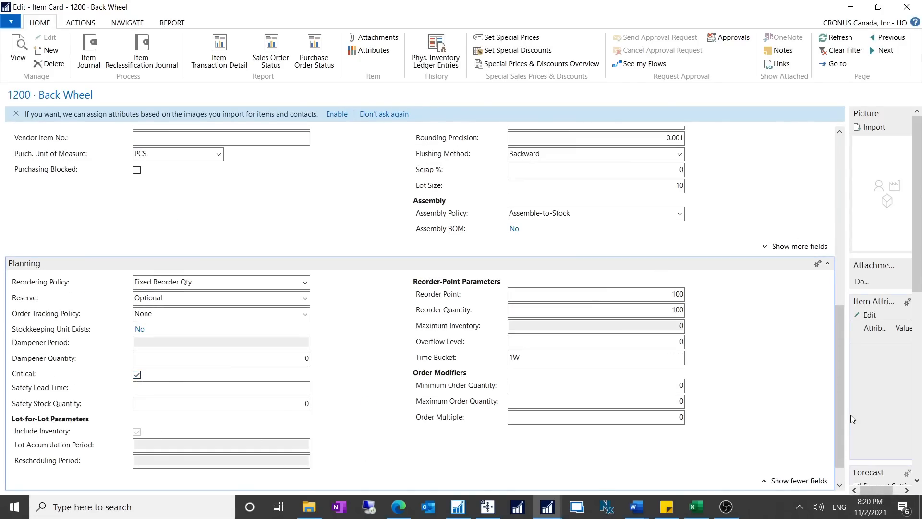
{"action": "left_click", "coordinate": [889, 511]}
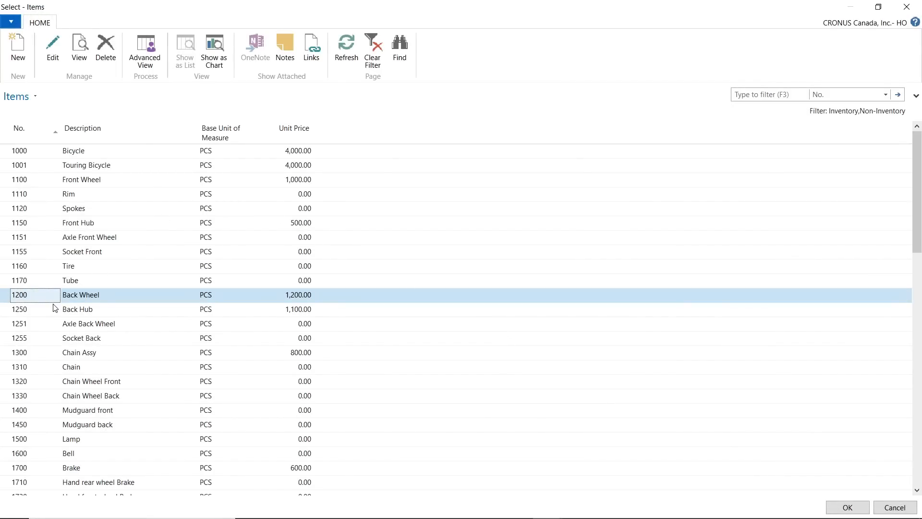
- Keep item 1200 on the BOM line and close production BOM P00010, the Bicycle item card and sales order 1010
{"action": "left_click", "coordinate": [836, 507]}
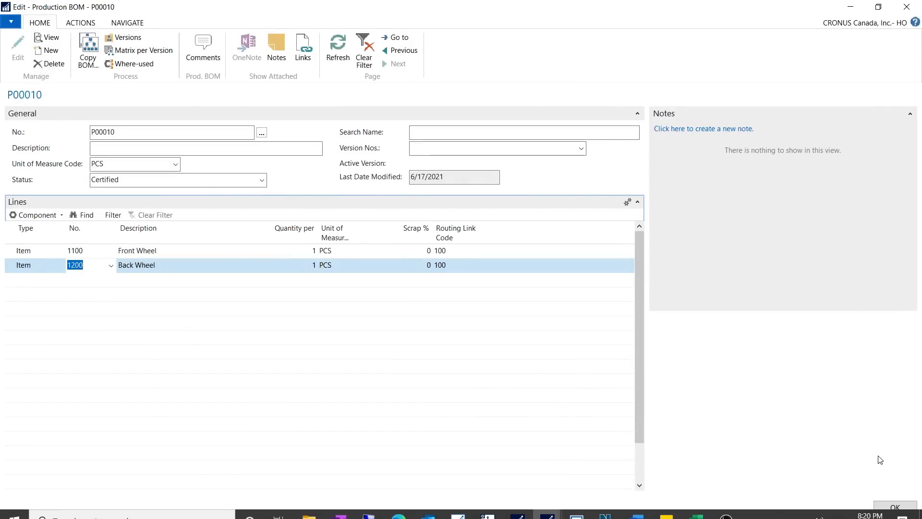
{"action": "left_click", "coordinate": [895, 507]}
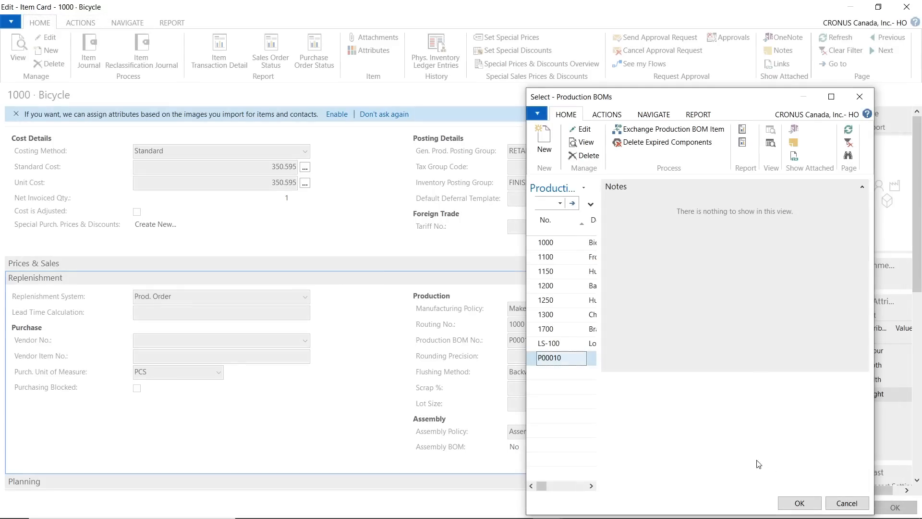
{"action": "left_click", "coordinate": [800, 503]}
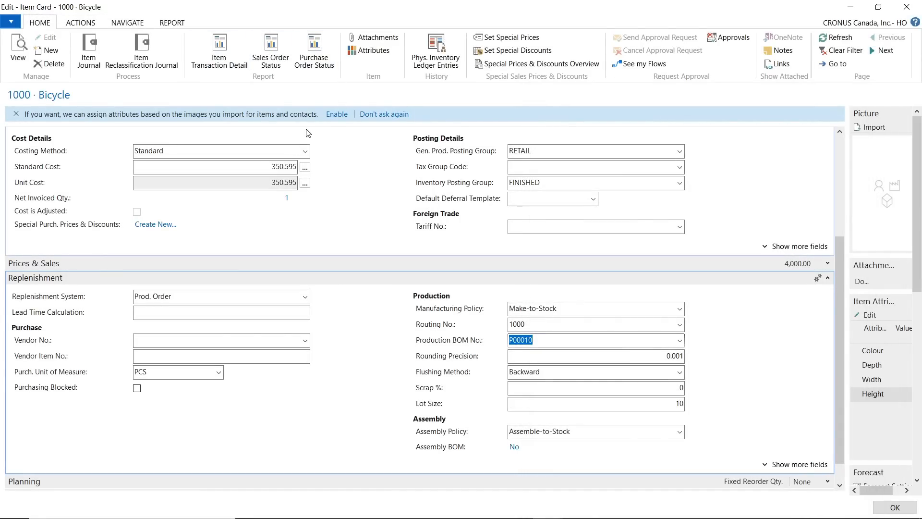
{"action": "left_click", "coordinate": [895, 508]}
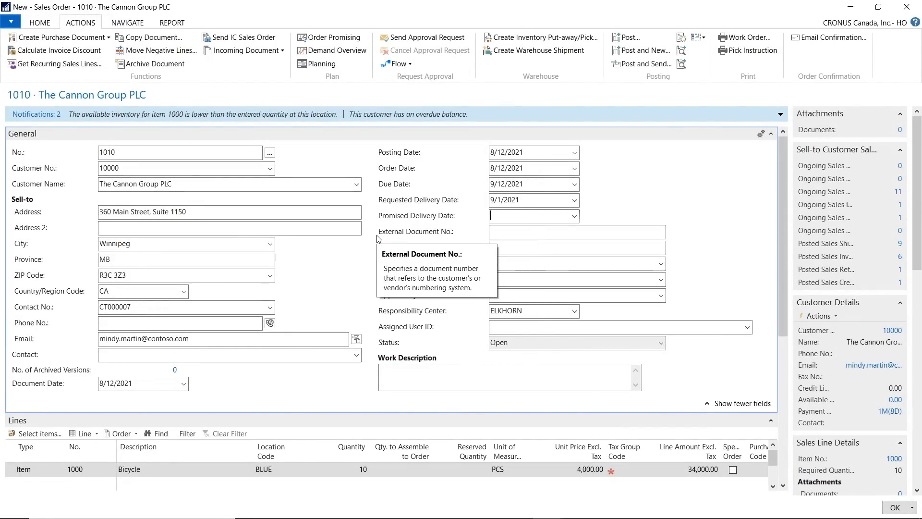
{"action": "left_click", "coordinate": [895, 508]}
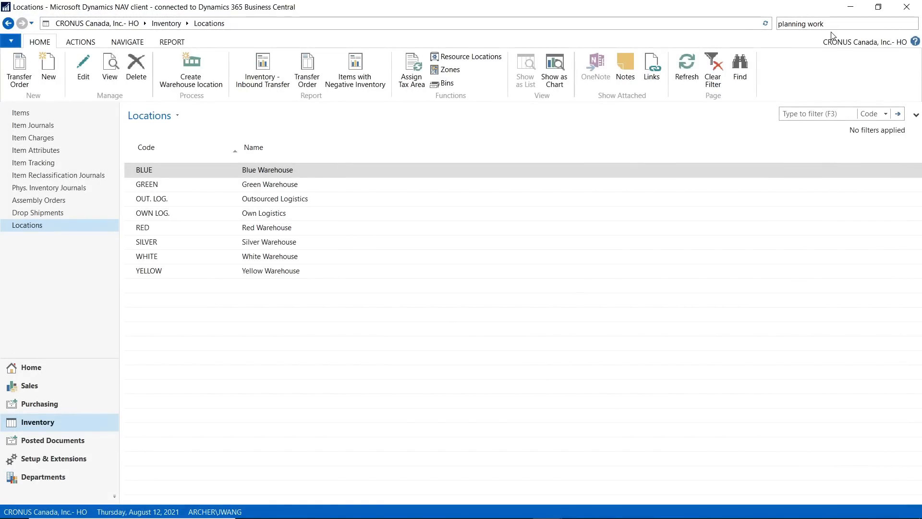
- Find the Planning Worksheets under Departments/Warehouse/Assembly, check the DEFAULT worksheet for remaining lines and close it
{"action": "type", "text": "planning worksheet"}
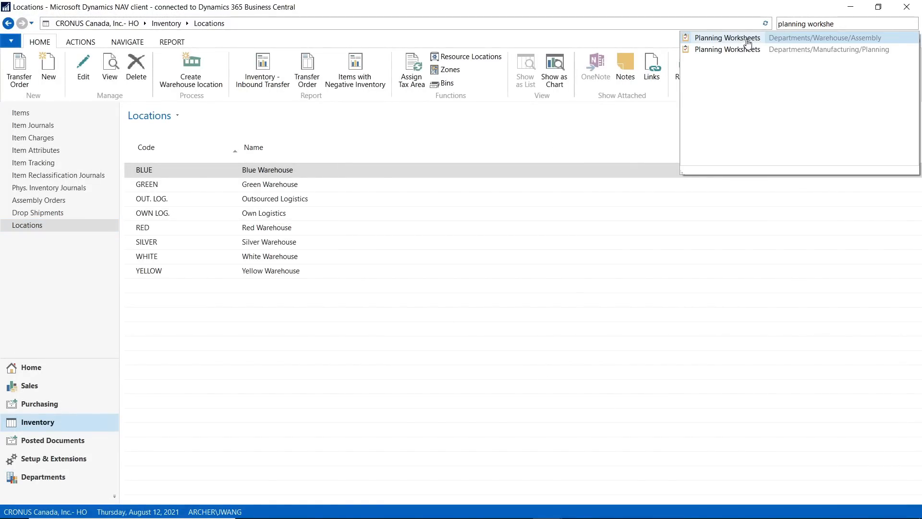
{"action": "left_click", "coordinate": [699, 37]}
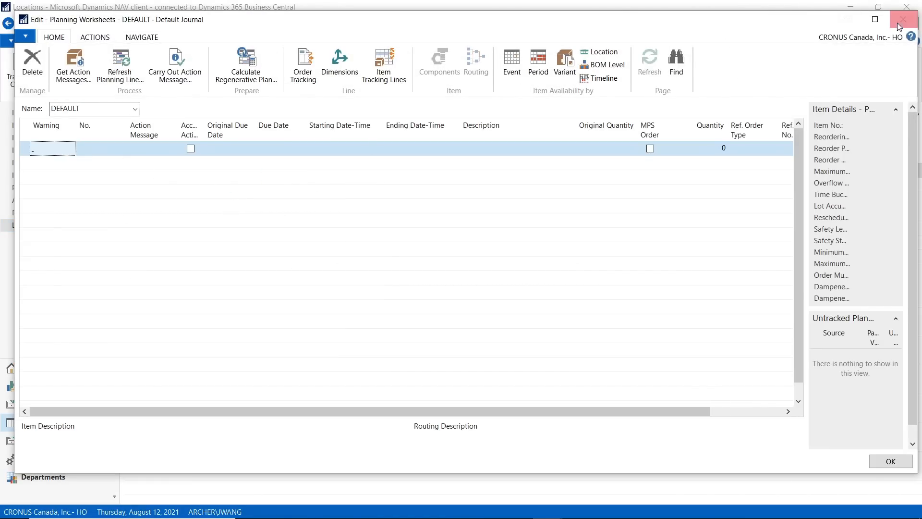
{"action": "left_click", "coordinate": [77, 111]}
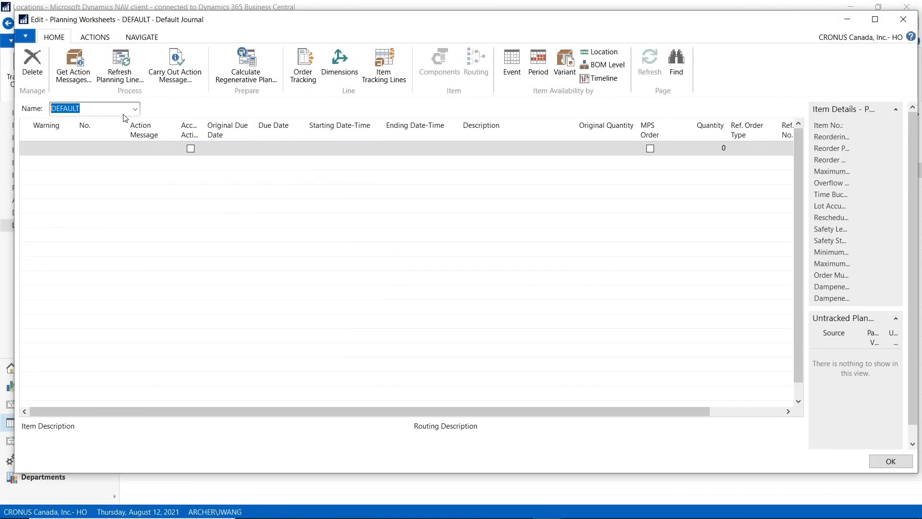
{"action": "left_click", "coordinate": [899, 21]}
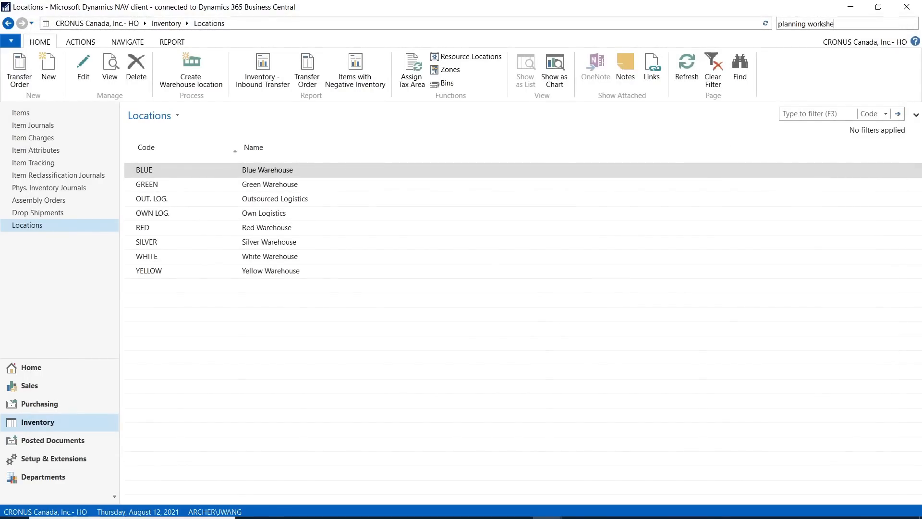
- Run Capable-to-Promise on the Bicycle line of sales order 1008 and accept the order promising line
{"action": "mouse_move", "coordinate": [552, 513]}
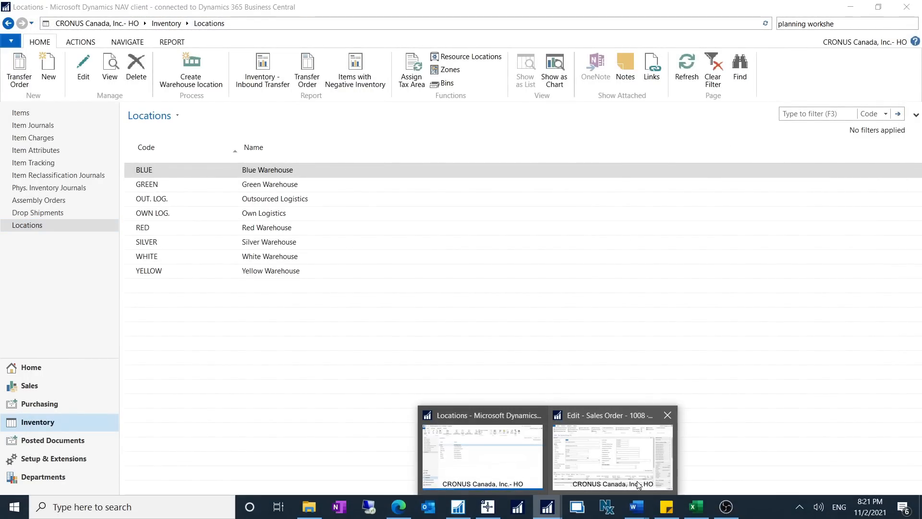
{"action": "left_click", "coordinate": [625, 476]}
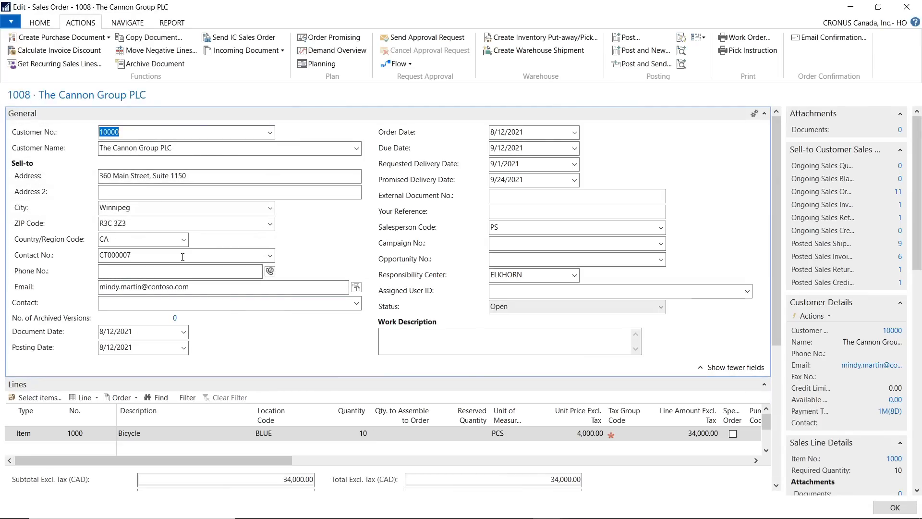
{"action": "left_click", "coordinate": [319, 42]}
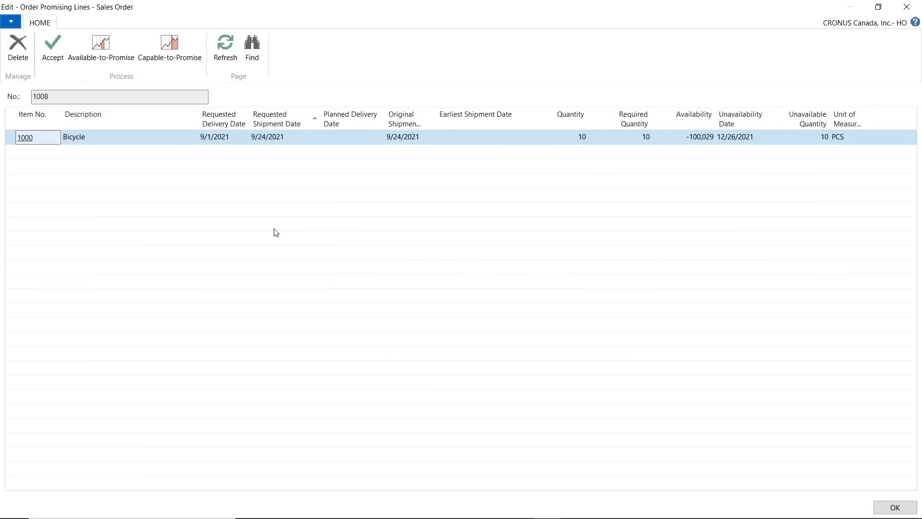
{"action": "left_click", "coordinate": [166, 56]}
{"action": "left_click", "coordinate": [53, 47]}
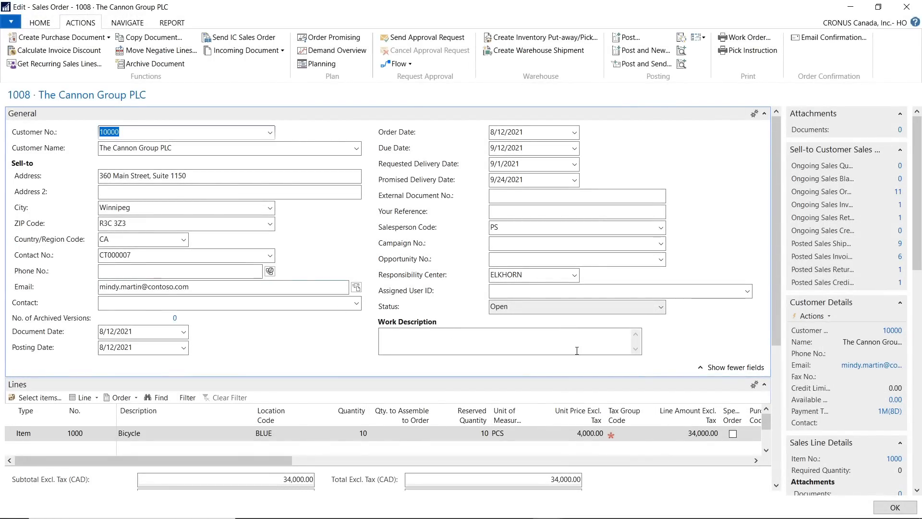
- Reopen the DEFAULT planning worksheet from Departments/Warehouse/Assembly and review the Bicycle, Front Wheel and Back Wheel lines
{"action": "left_click", "coordinate": [851, 7]}
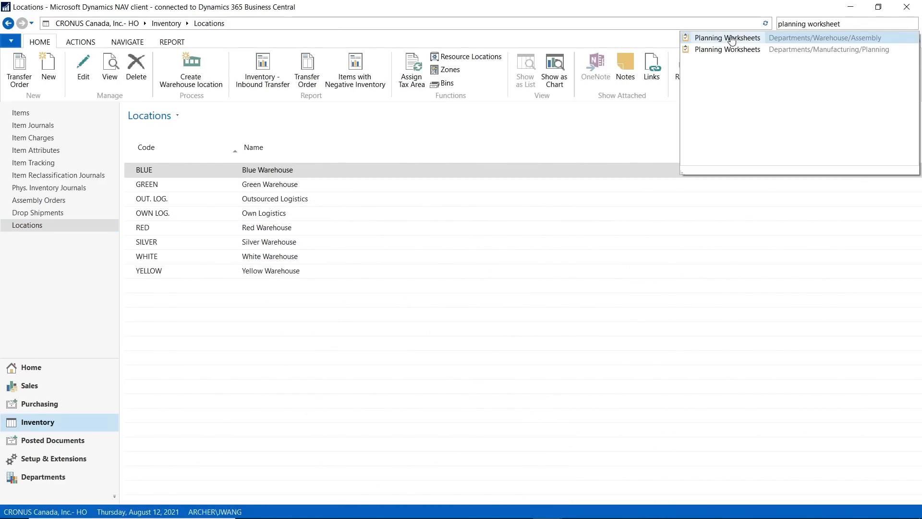
{"action": "left_click", "coordinate": [728, 40]}
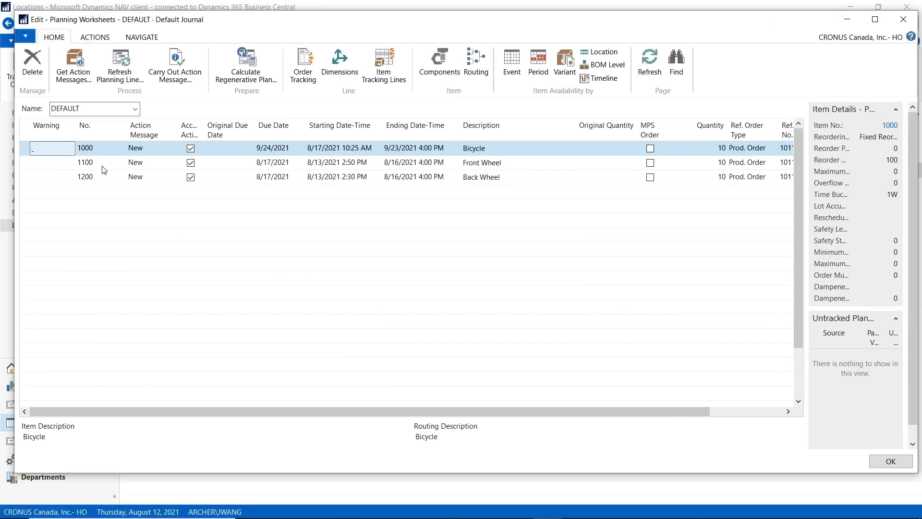
{"action": "left_click", "coordinate": [102, 168]}
{"action": "left_click", "coordinate": [101, 178]}
{"action": "left_click", "coordinate": [100, 152]}
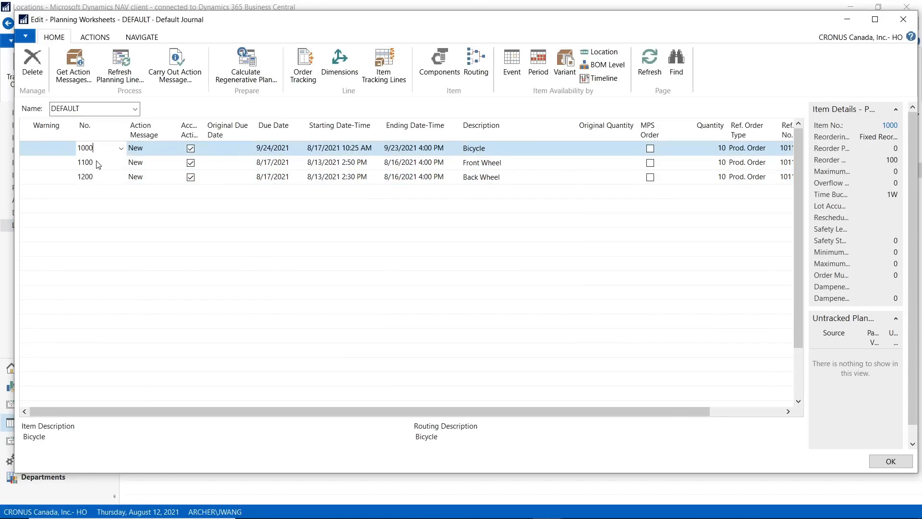
{"action": "left_click", "coordinate": [99, 165]}
{"action": "left_click", "coordinate": [90, 178]}
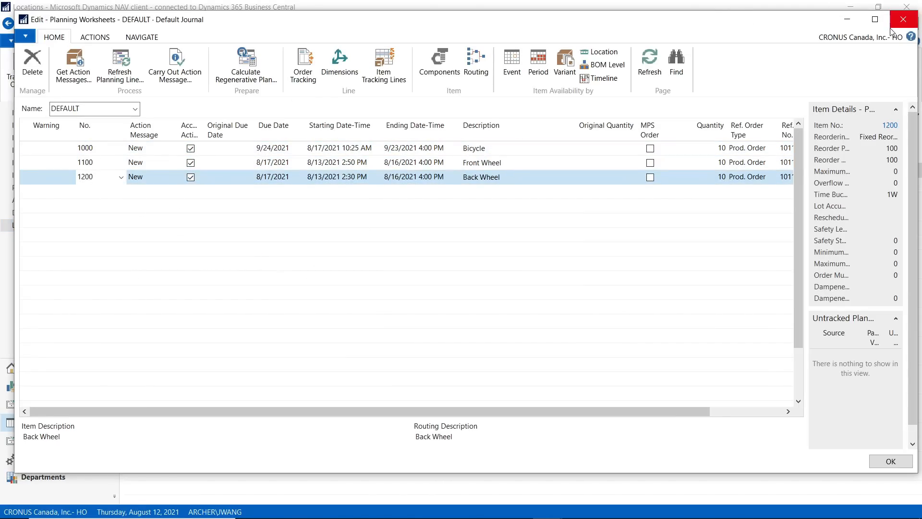
- Maximize the planning worksheet and examine each line's dates, quantity, reference order number and reference order status
{"action": "left_click", "coordinate": [875, 19]}
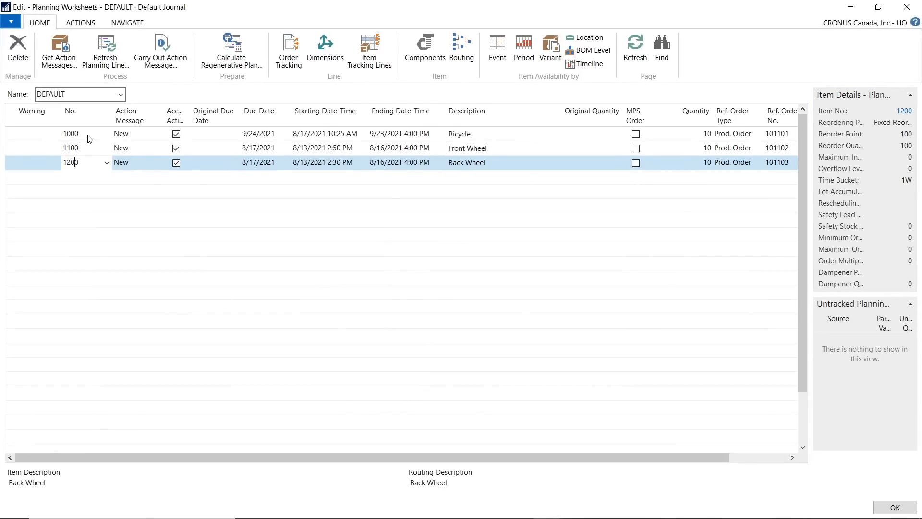
{"action": "left_click", "coordinate": [89, 137]}
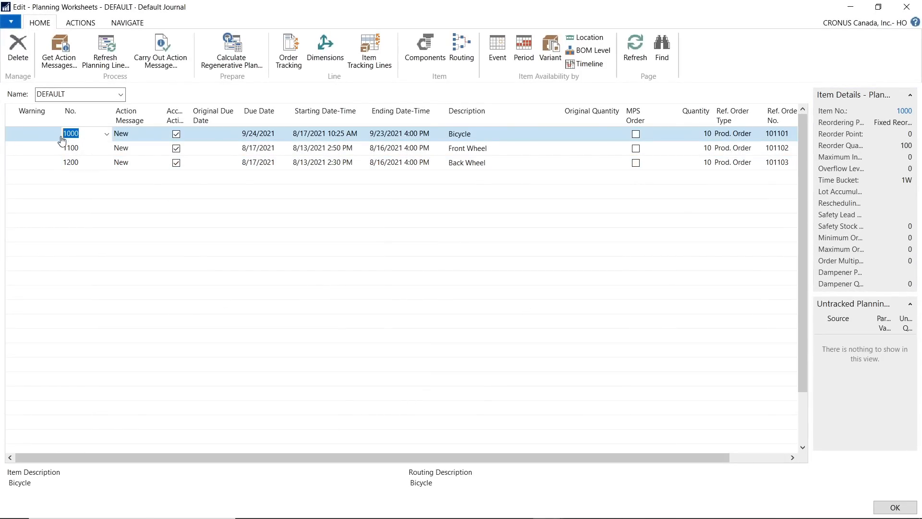
{"action": "left_click", "coordinate": [80, 150]}
{"action": "left_click", "coordinate": [84, 163]}
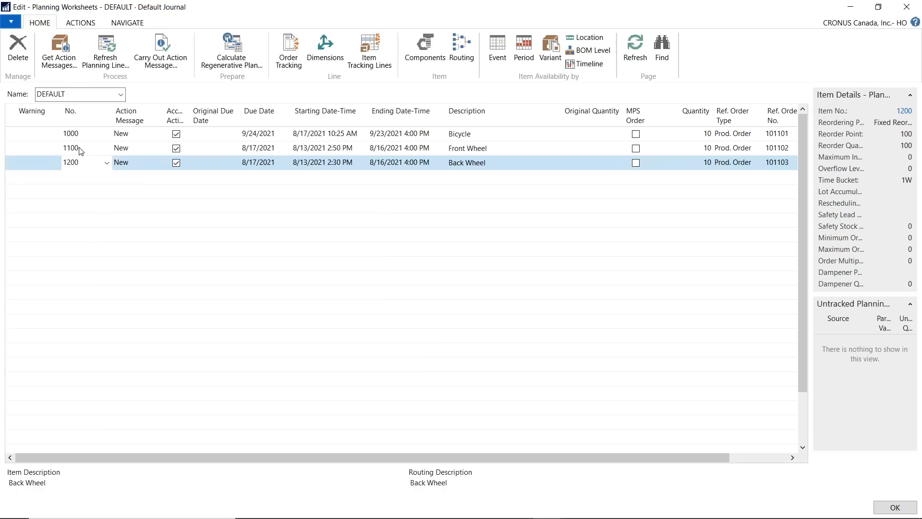
{"action": "left_click", "coordinate": [81, 150]}
{"action": "left_click", "coordinate": [84, 162]}
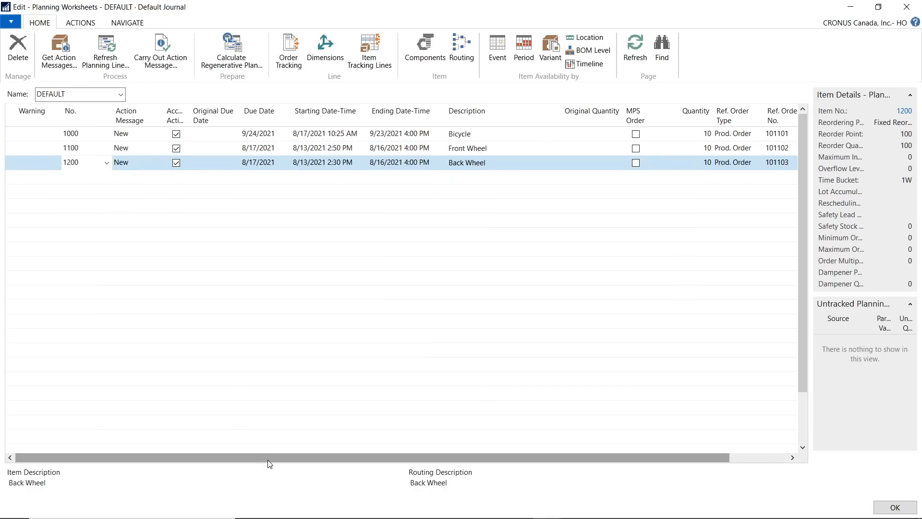
{"action": "left_click_drag", "start_coordinate": [269, 464], "coordinate": [381, 461]}
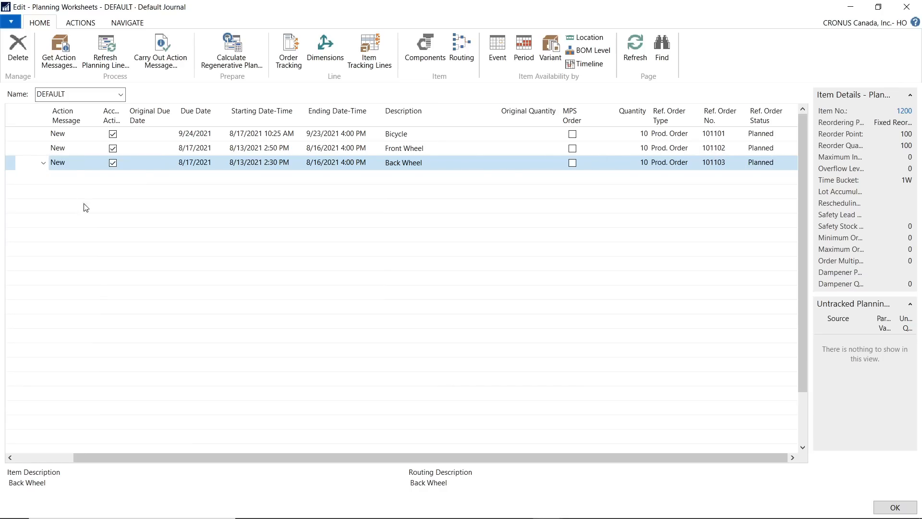
{"action": "left_click", "coordinate": [767, 159]}
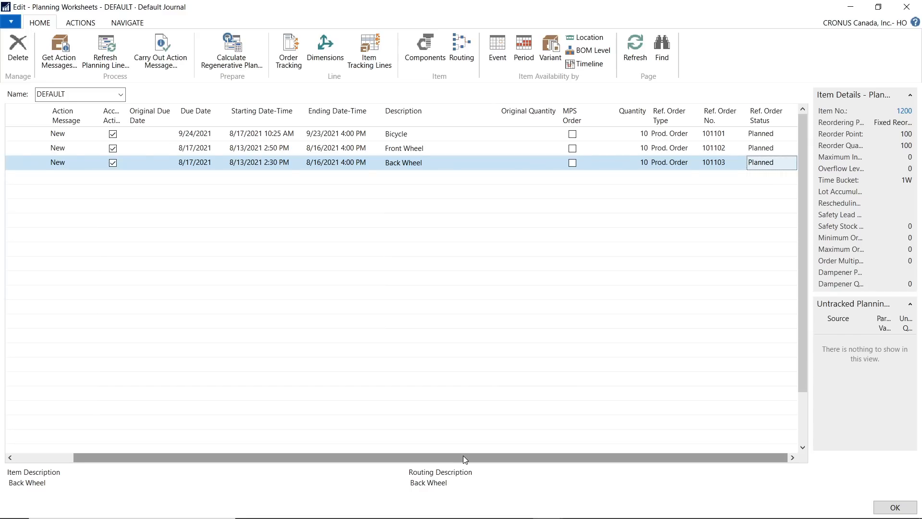
{"action": "left_click_drag", "start_coordinate": [463, 455], "coordinate": [365, 455]}
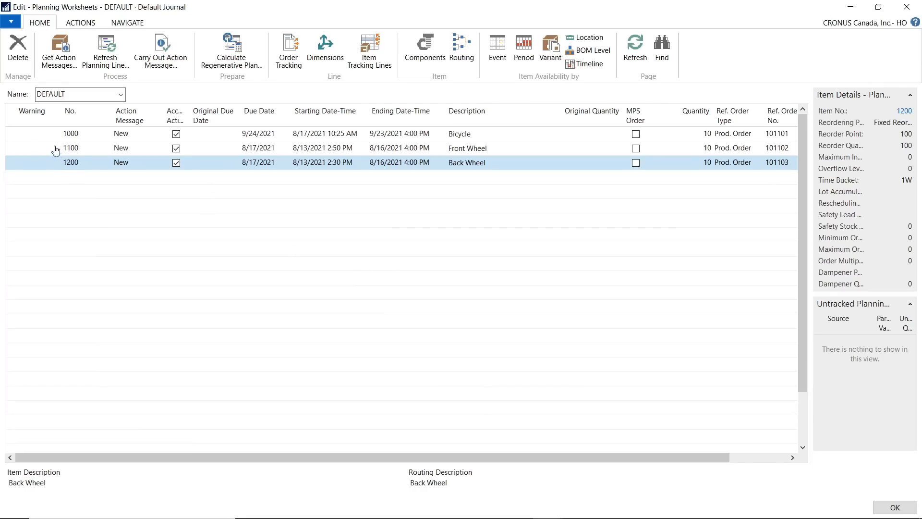
- Carry out the action messages for the Bicycle, Front Wheel and Back Wheel lines as Planned production orders and close the planning worksheet
{"action": "left_click", "coordinate": [41, 136]}
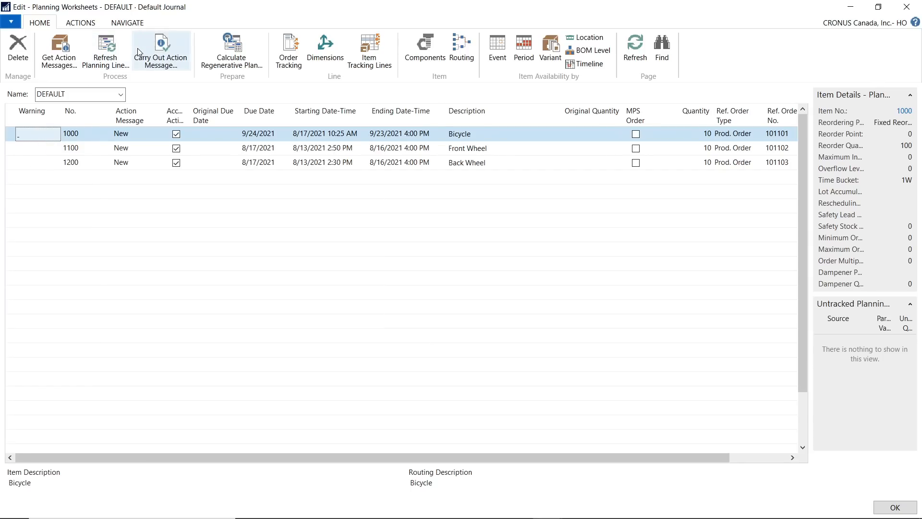
{"action": "left_click", "coordinate": [169, 57]}
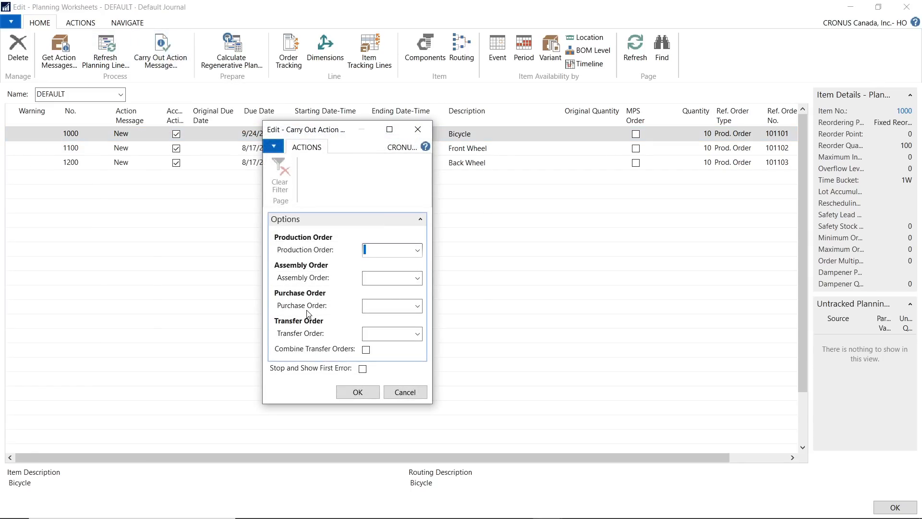
{"action": "left_click", "coordinate": [417, 250]}
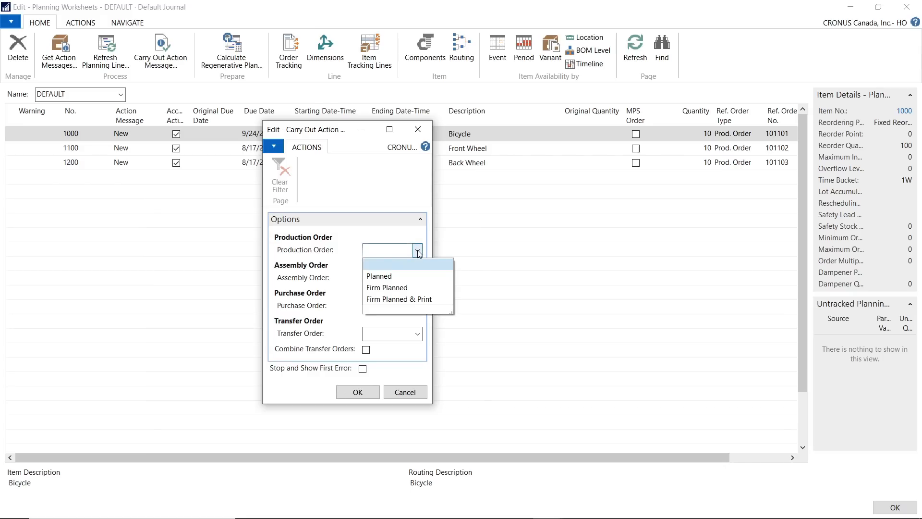
{"action": "left_click", "coordinate": [383, 276]}
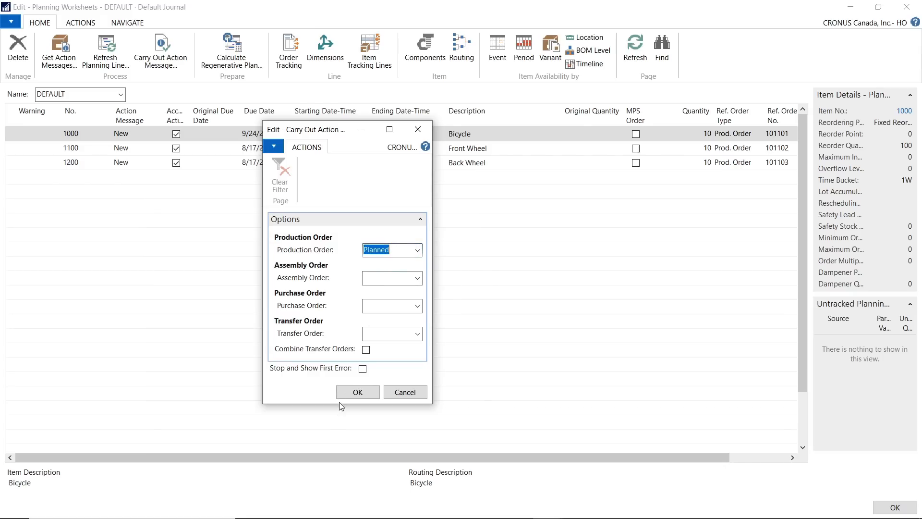
{"action": "left_click", "coordinate": [356, 392]}
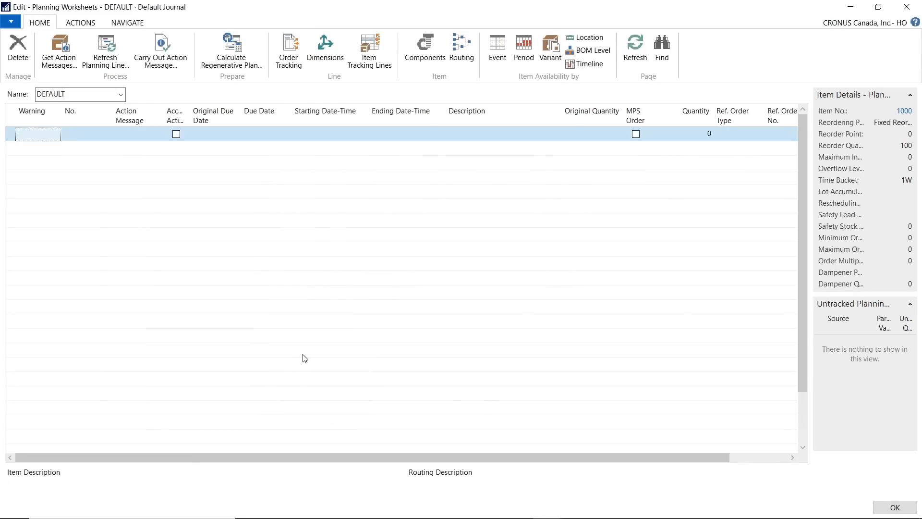
{"action": "left_click", "coordinate": [907, 7]}
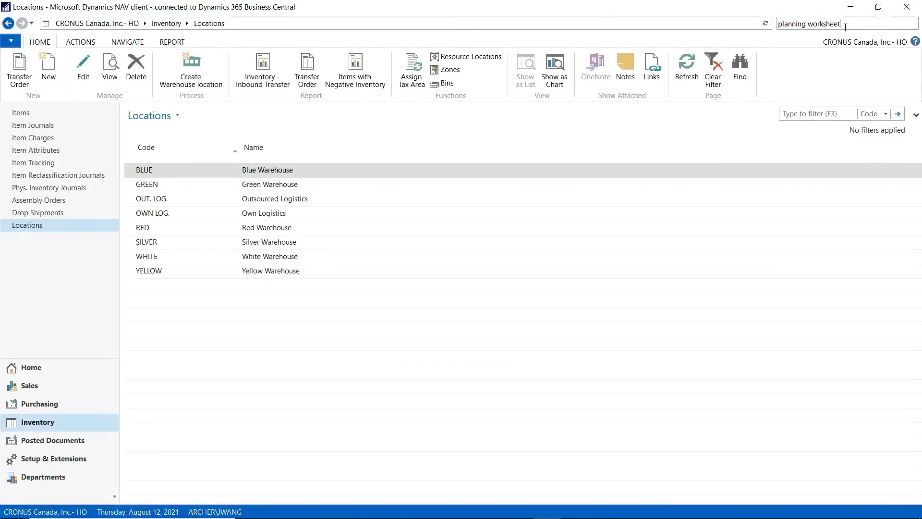
- Find Planned Production Orders under Departments/Purchasing/Planning and review the dates of the new Bicycle, Front Wheel and Back Wheel orders
{"action": "left_click_drag", "start_coordinate": [845, 28], "coordinate": [509, 73]}
{"action": "type", "text": "planned"}
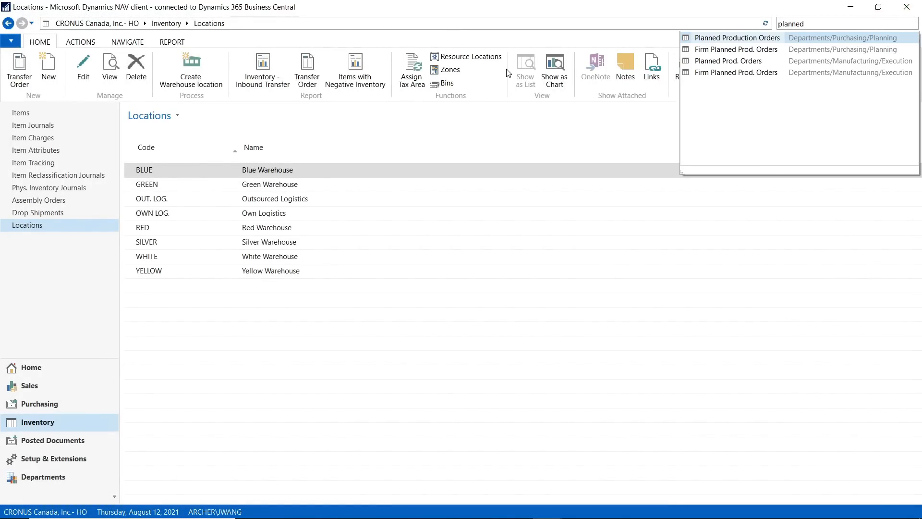
{"action": "left_click", "coordinate": [721, 38]}
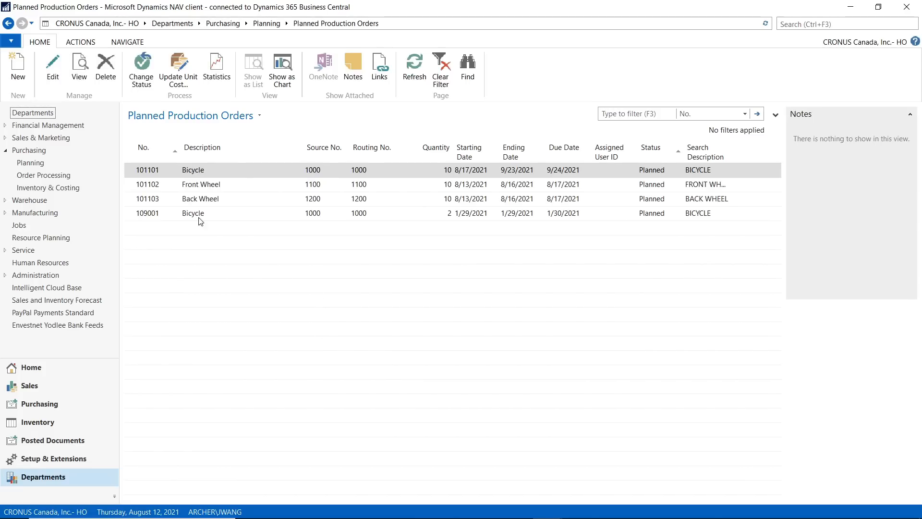
{"action": "left_click", "coordinate": [170, 175]}
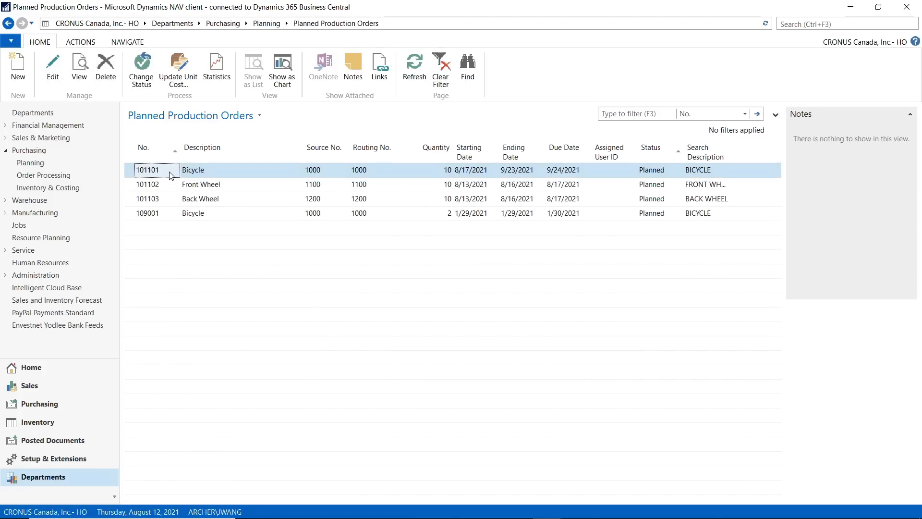
{"action": "left_click", "coordinate": [168, 185]}
{"action": "left_click", "coordinate": [159, 198], "text": "shift"}
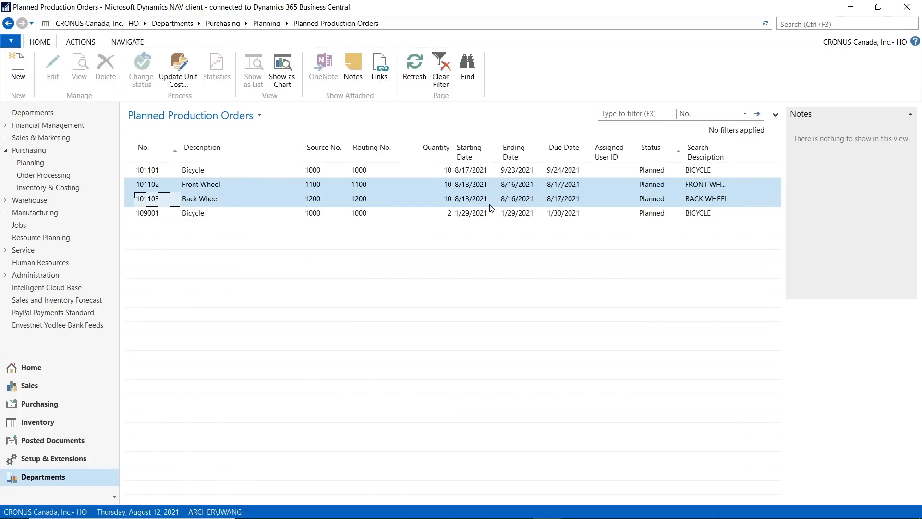
{"action": "left_click", "coordinate": [491, 171]}
{"action": "left_click", "coordinate": [511, 171]}
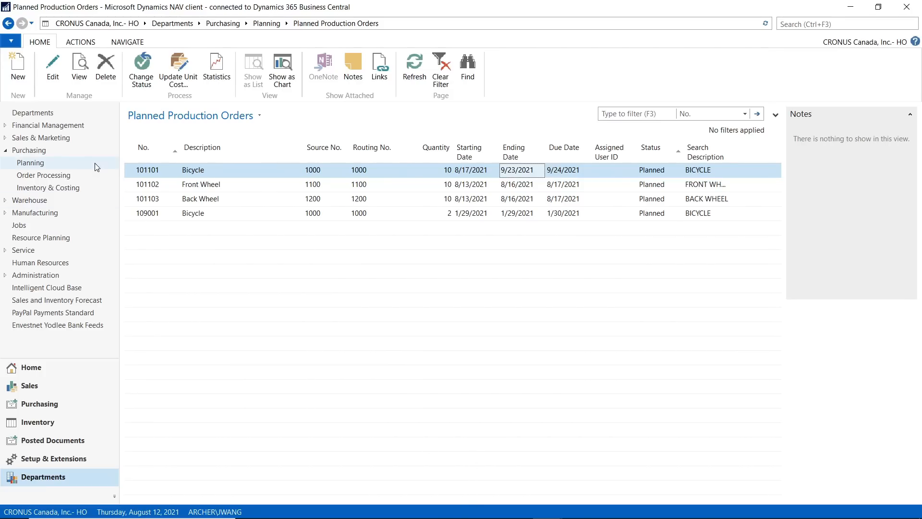
- Open the Back Wheel planned production order maximized, review the Released option for changing its status, and close the order
{"action": "left_click", "coordinate": [154, 202]}
{"action": "double_click", "coordinate": [154, 202]}
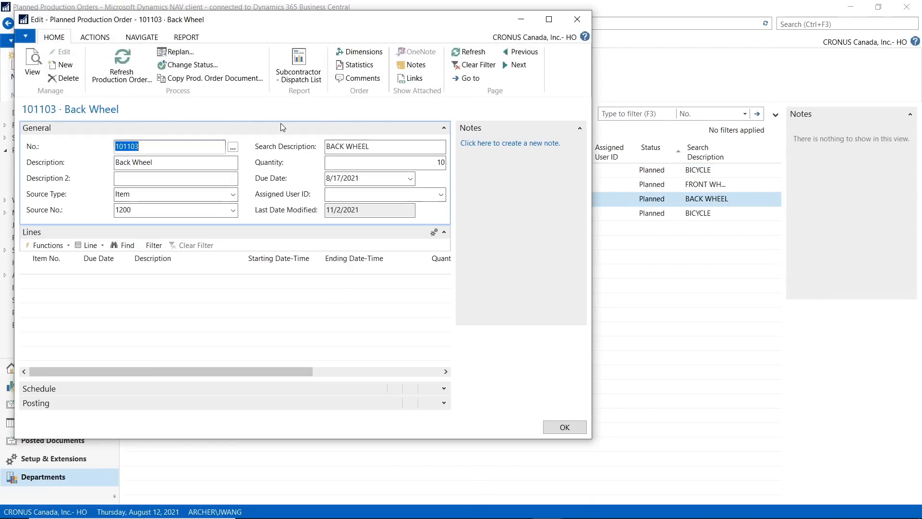
{"action": "left_click", "coordinate": [549, 20]}
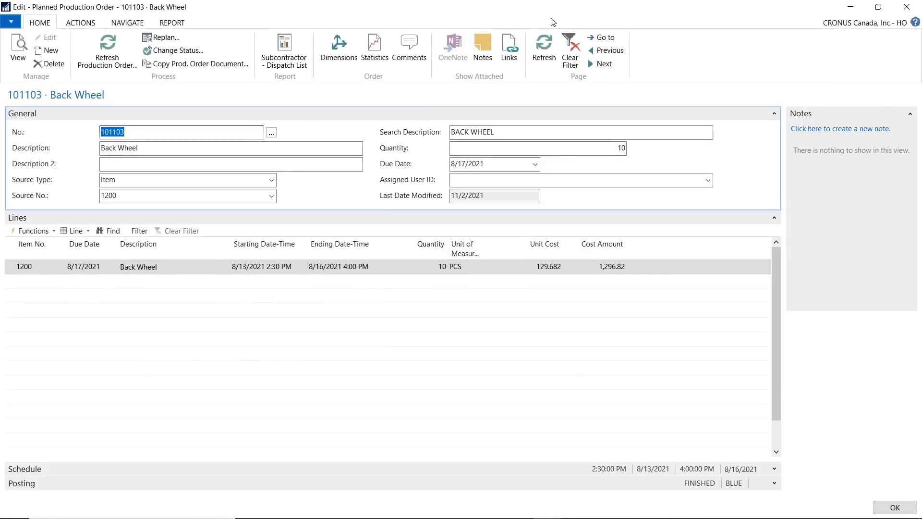
{"action": "left_click", "coordinate": [170, 50]}
{"action": "left_click", "coordinate": [431, 258]}
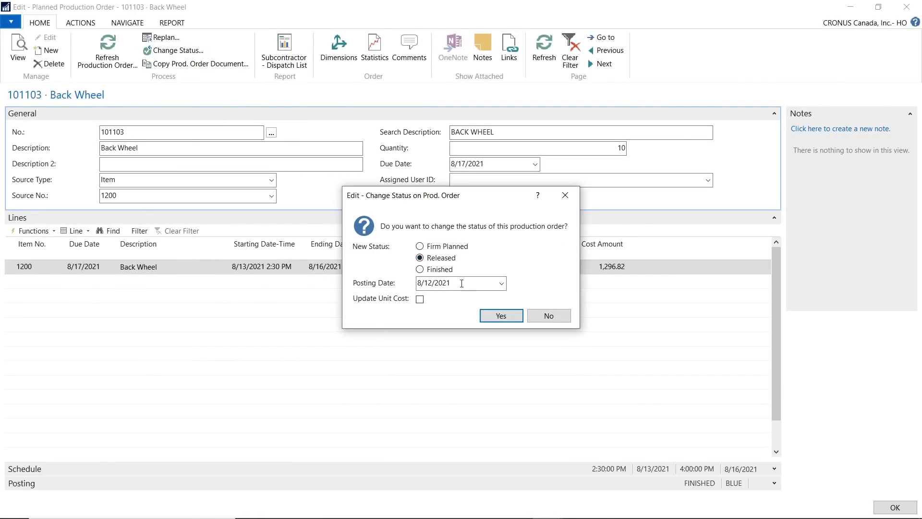
{"action": "left_click", "coordinate": [493, 318]}
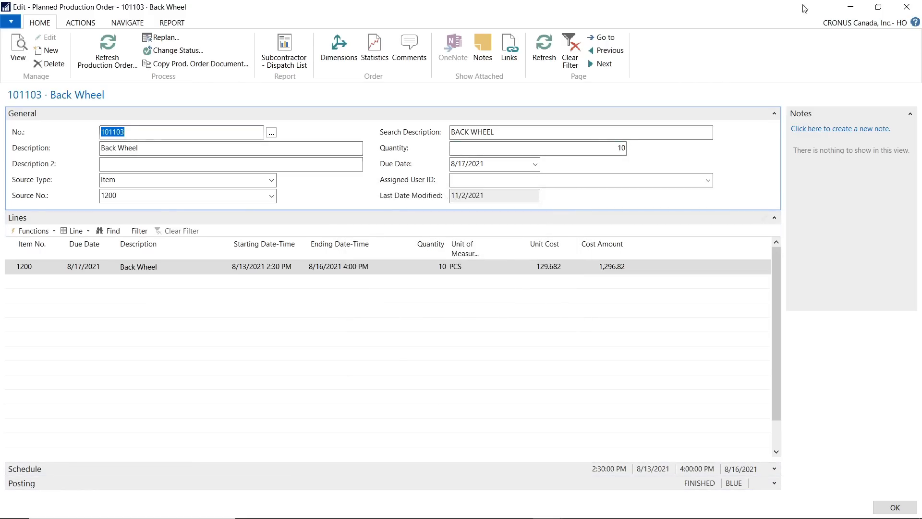
{"action": "left_click", "coordinate": [900, 7]}
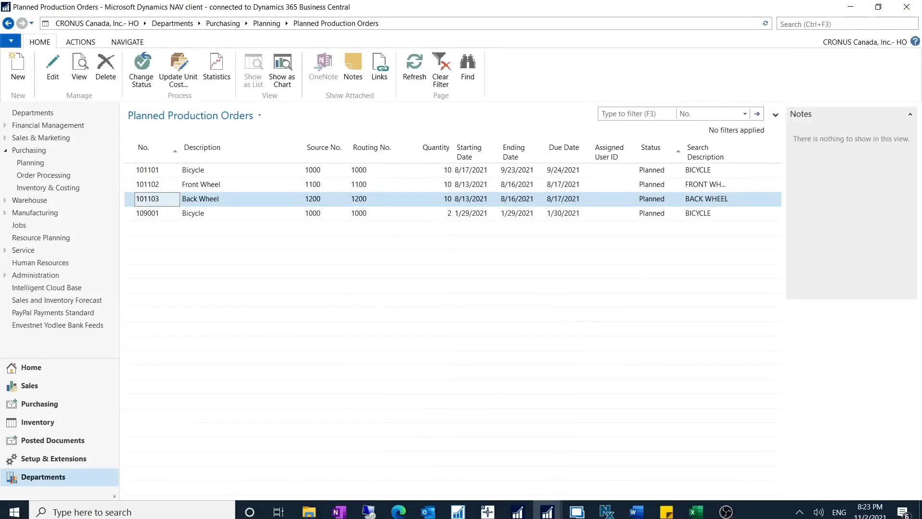
- Return to the open Bicycle sales order and examine its Promised Delivery Date
{"action": "left_click", "coordinate": [547, 507]}
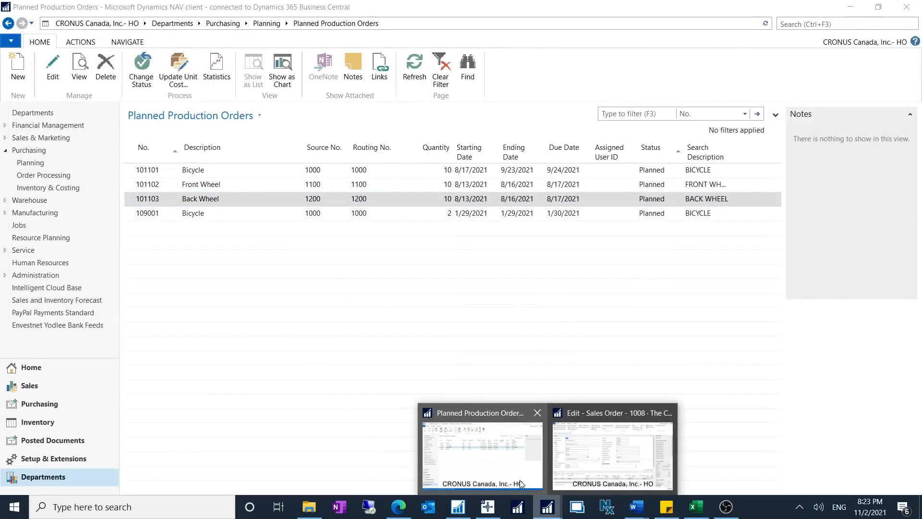
{"action": "left_click", "coordinate": [624, 469]}
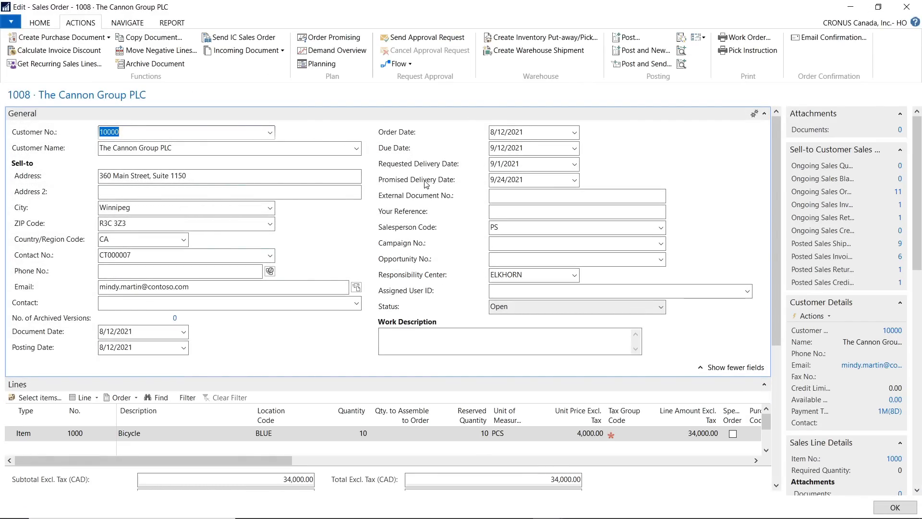
{"action": "mouse_move", "coordinate": [412, 180]}
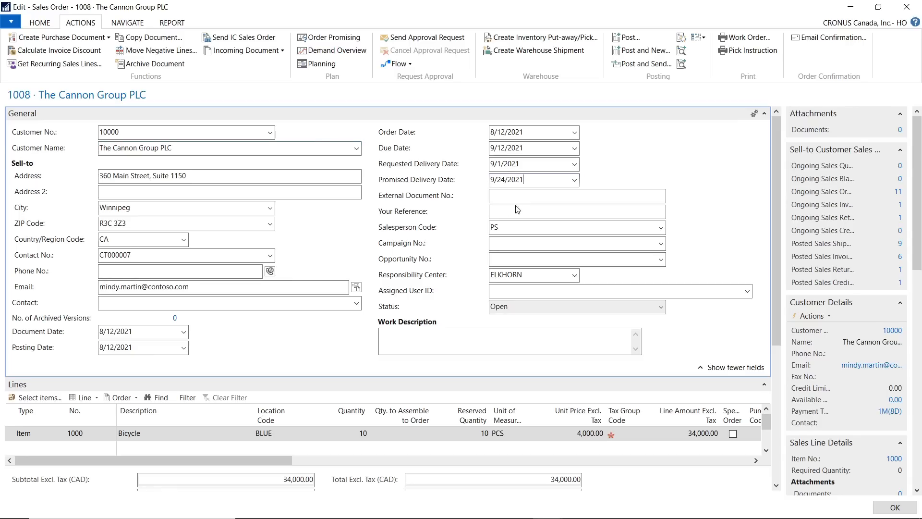
{"action": "left_click_drag", "start_coordinate": [525, 180], "coordinate": [458, 183]}
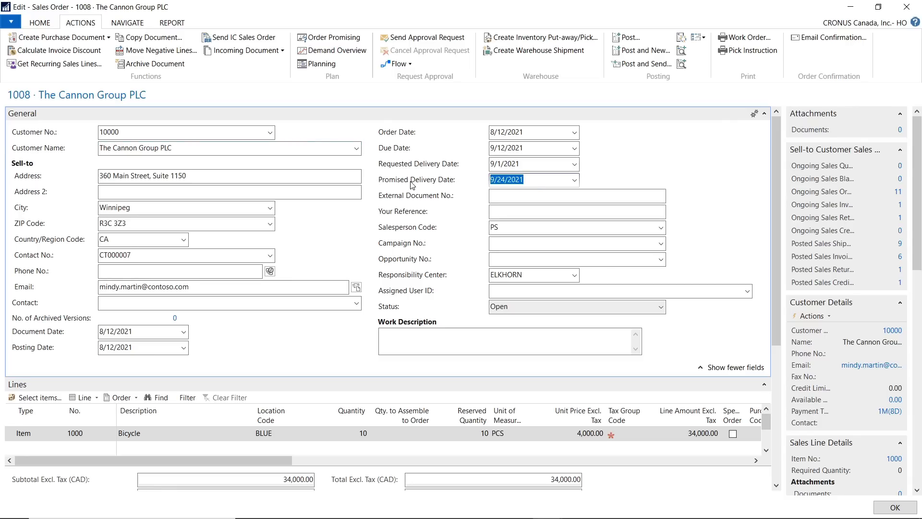
{"action": "left_click", "coordinate": [541, 179]}
{"action": "left_click_drag", "start_coordinate": [542, 179], "coordinate": [463, 182]}
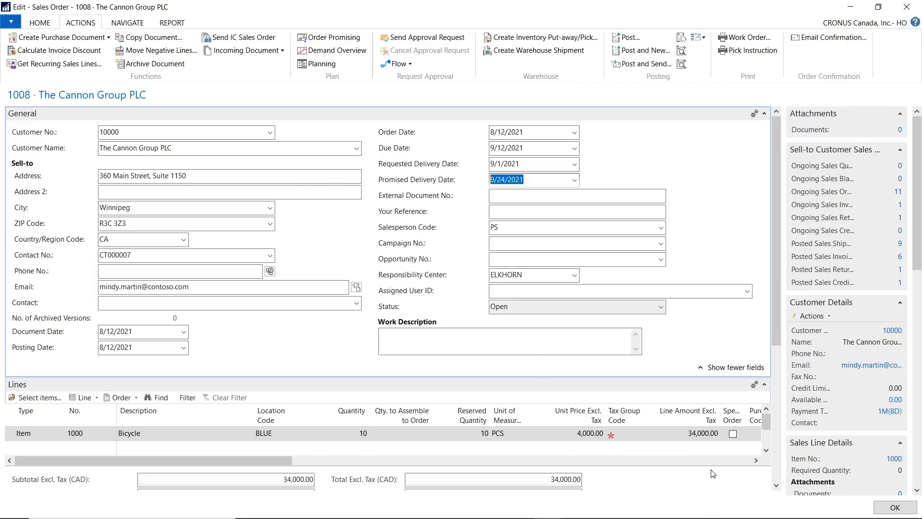
{"action": "left_click", "coordinate": [722, 516]}
{"action": "key", "text": "super"}
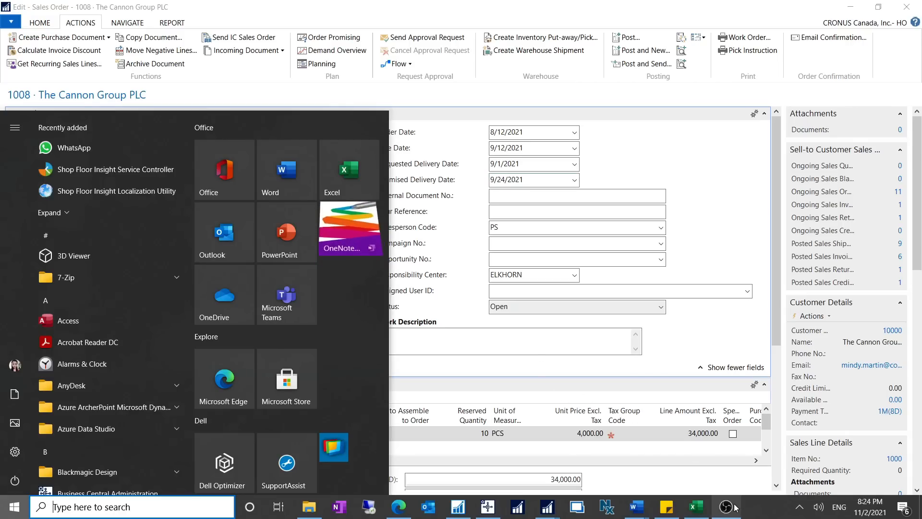